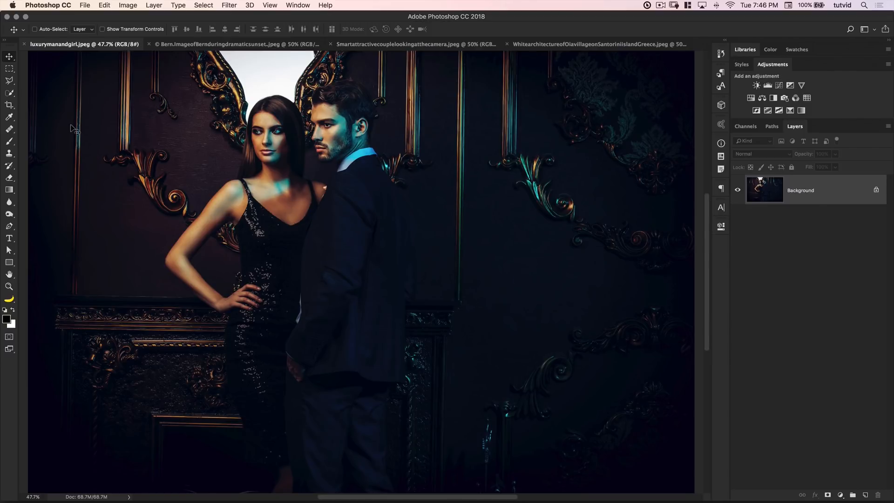
Copy a rectangular selection around the woman's head onto its own layer.
left_click(9, 69)
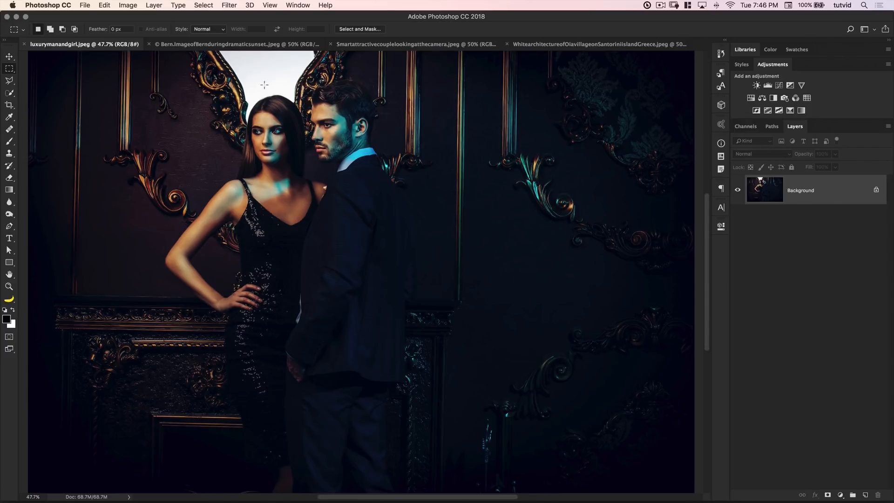
left_click_drag(205, 84, 306, 200)
key("super+j")
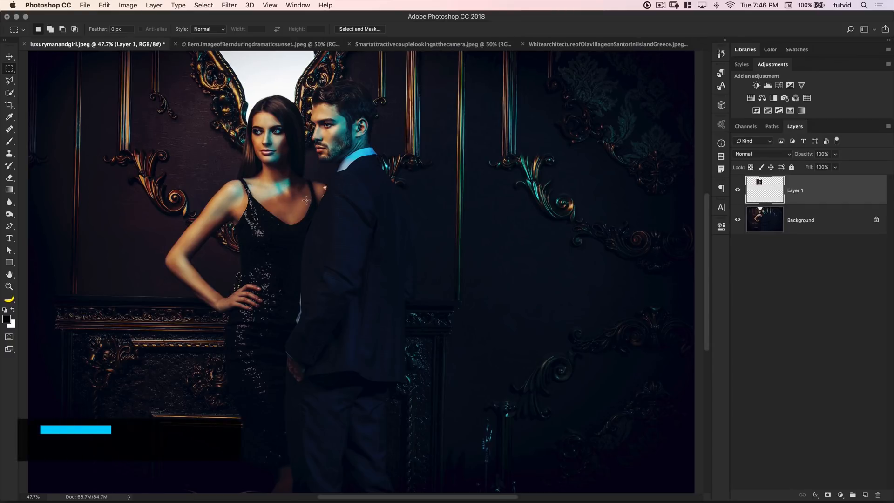
Copy a rectangular selection around the man's head from the Background onto its own layer.
left_click(798, 223)
left_click_drag(305, 75, 415, 184)
key("super+j")
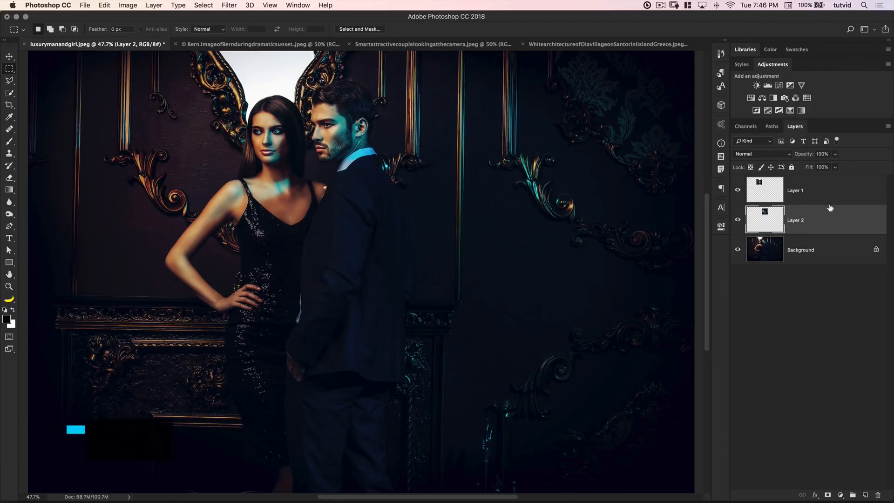
Convert Layer 2, the copy of the man's head, to a smart object.
left_click(827, 194)
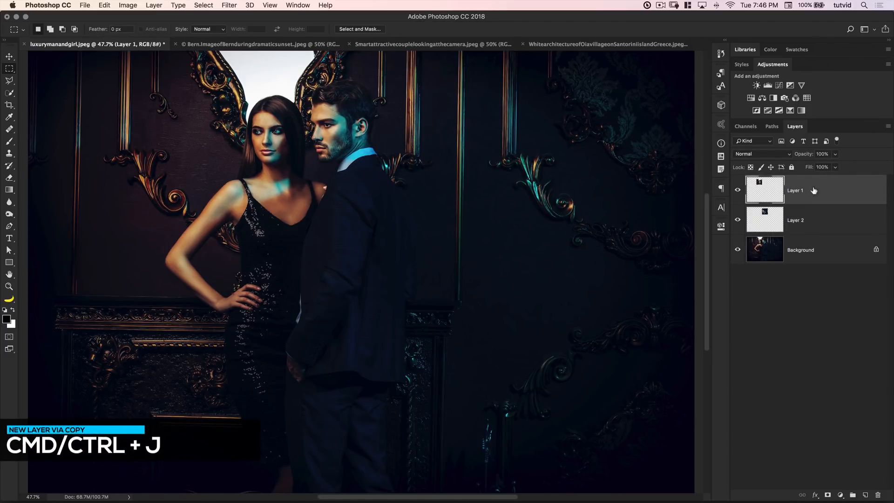
left_click(802, 221)
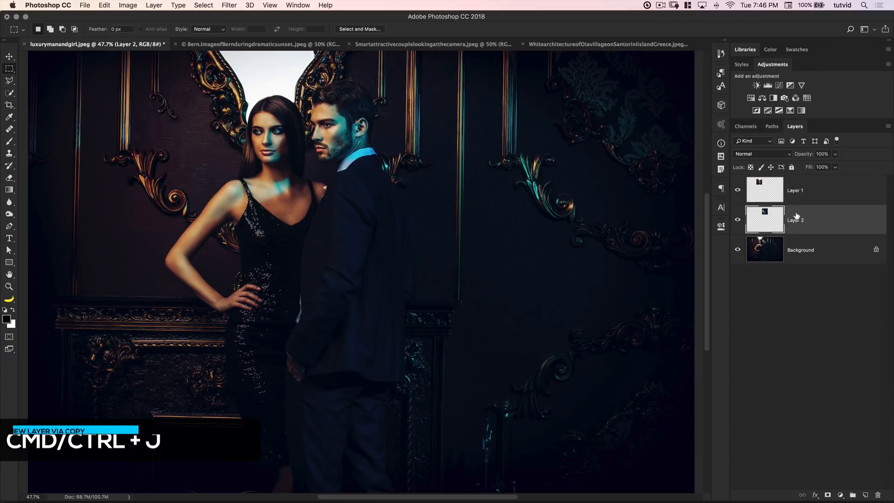
right_click(802, 222)
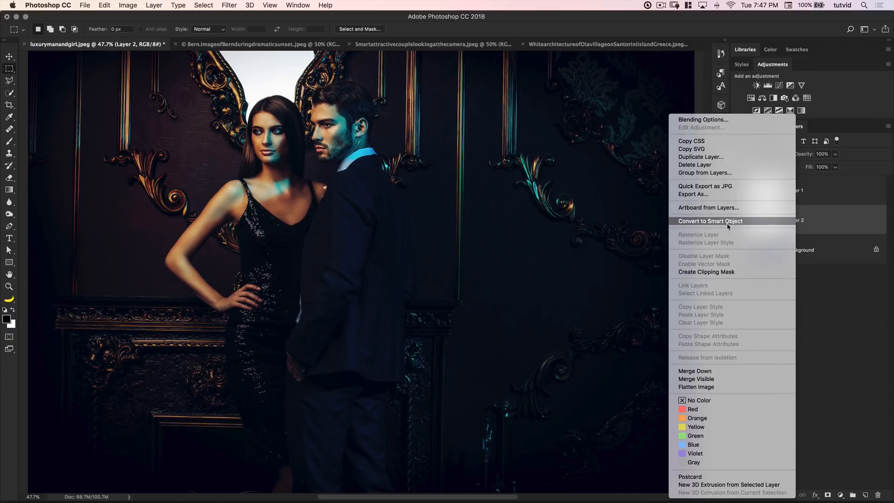
left_click(753, 225)
Move both portrait copies down over the photo and spread them apart, with the man's copy over the dark wall.
left_click(760, 198, "shift")
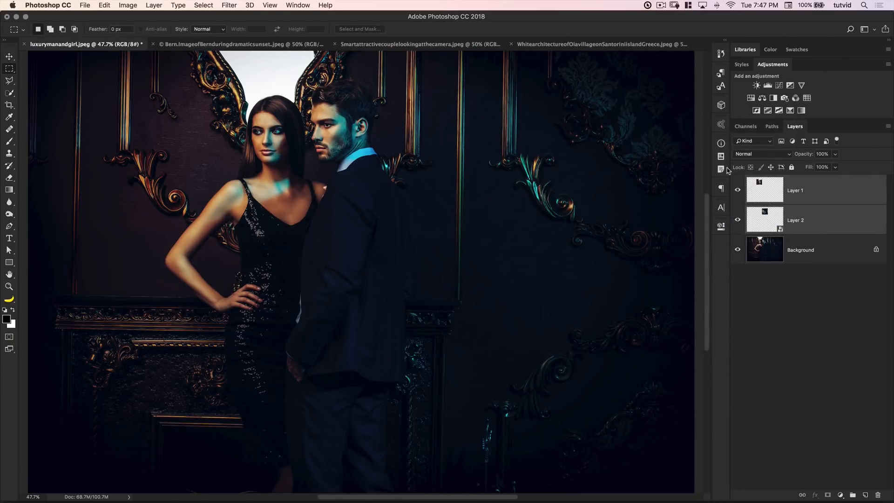
key("v")
left_click_drag(285, 120, 386, 250)
left_click(779, 218)
left_click_drag(378, 287, 454, 285)
left_click(766, 185)
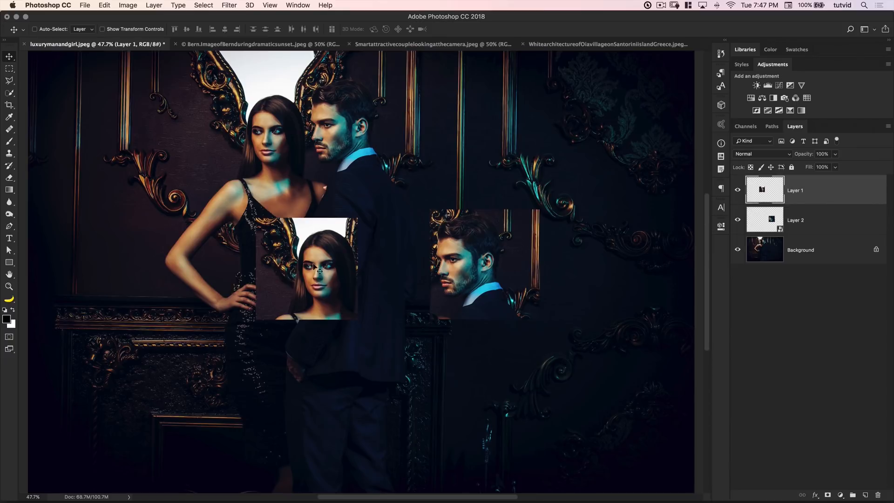
left_click_drag(317, 268, 282, 266)
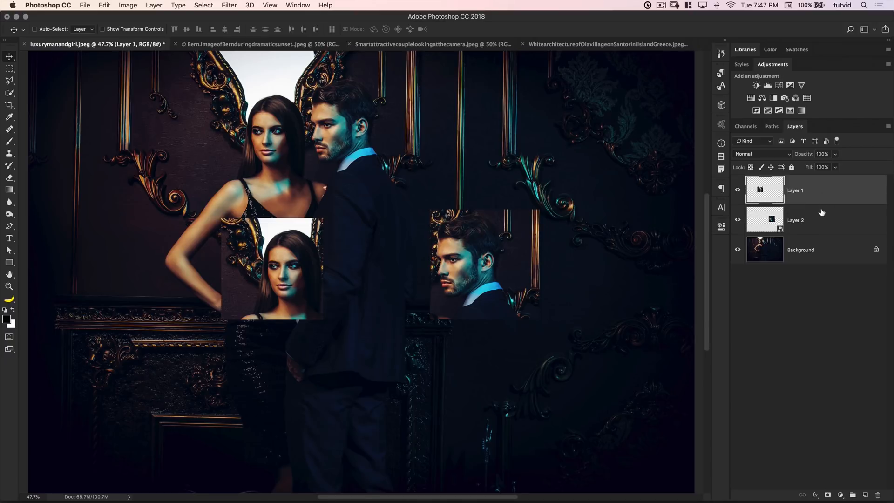
Try enlarging Layer 1, the woman's portrait, proportionally from its center until it nearly fills the canvas height.
key("super+t")
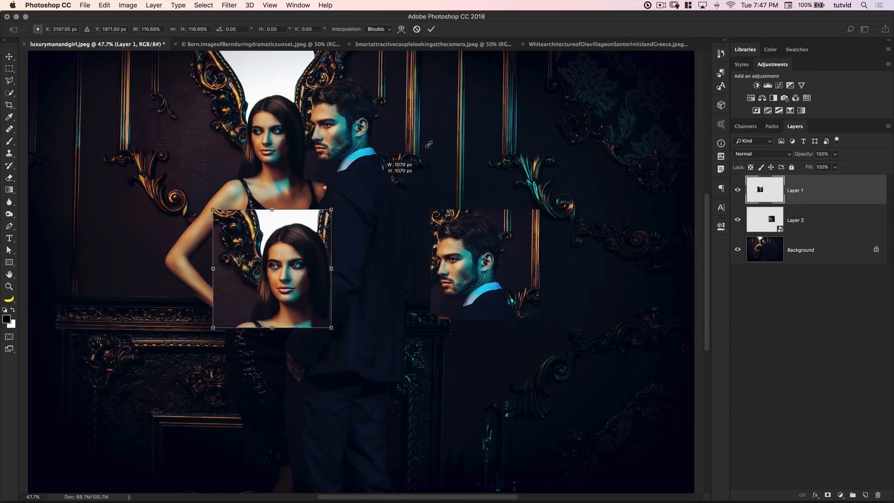
left_click_drag(323, 218, 490, 51)
key("Return")
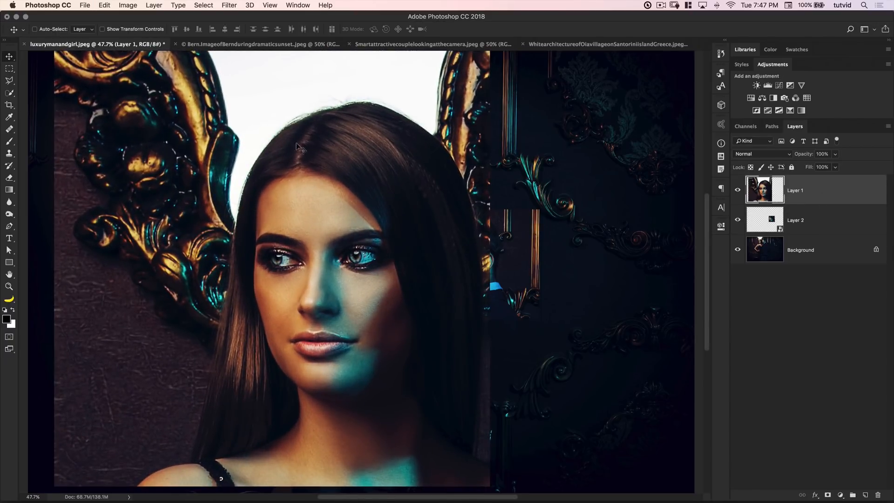
key("super+z")
Try enlarging Layer 2, the man's smart object, proportionally from its center until it nearly fills the canvas height.
left_click(799, 217)
key("super+t")
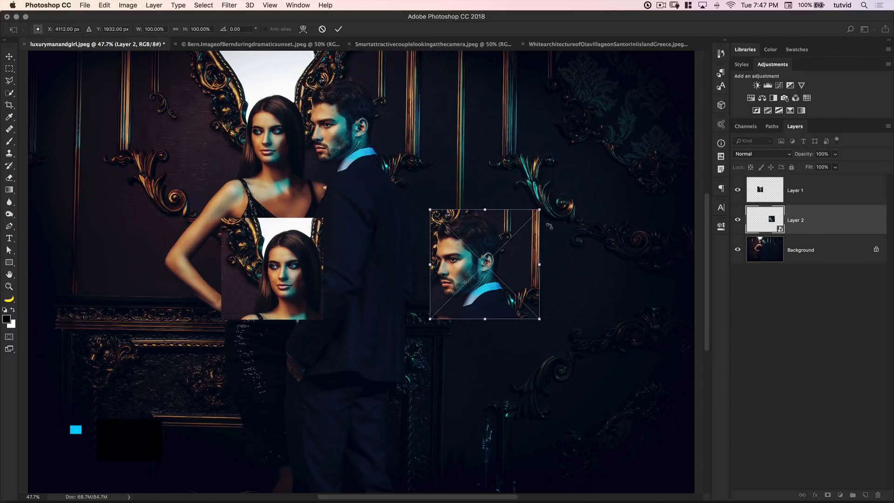
left_click_drag(540, 210, 688, 62)
key("Return")
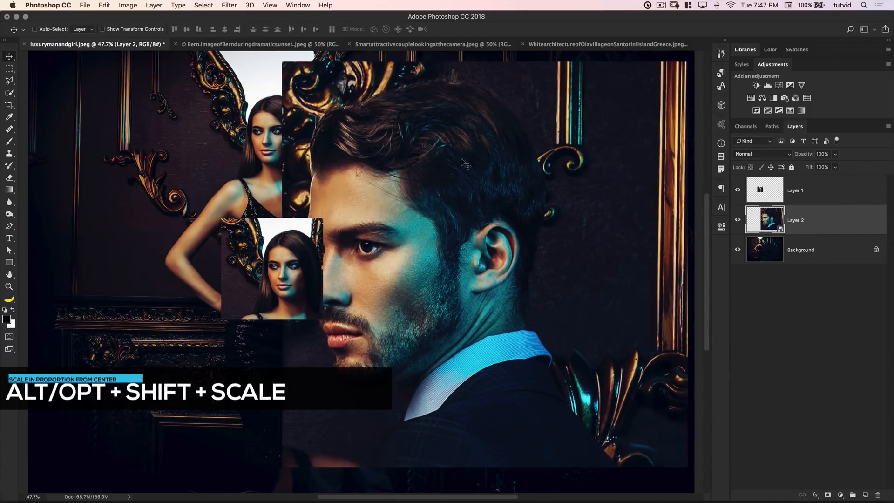
key("super+z")
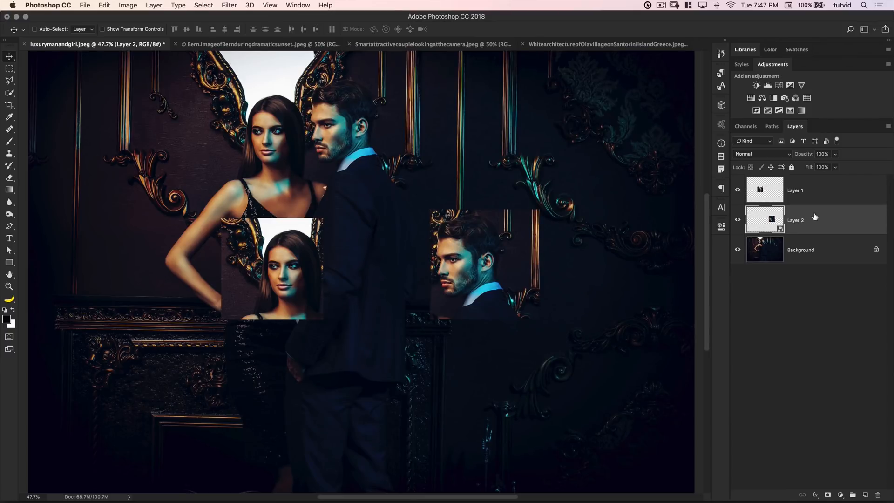
Shrink Layer 1, the woman's pixel portrait, around its center to a tiny size.
left_click(814, 194)
key("super+t")
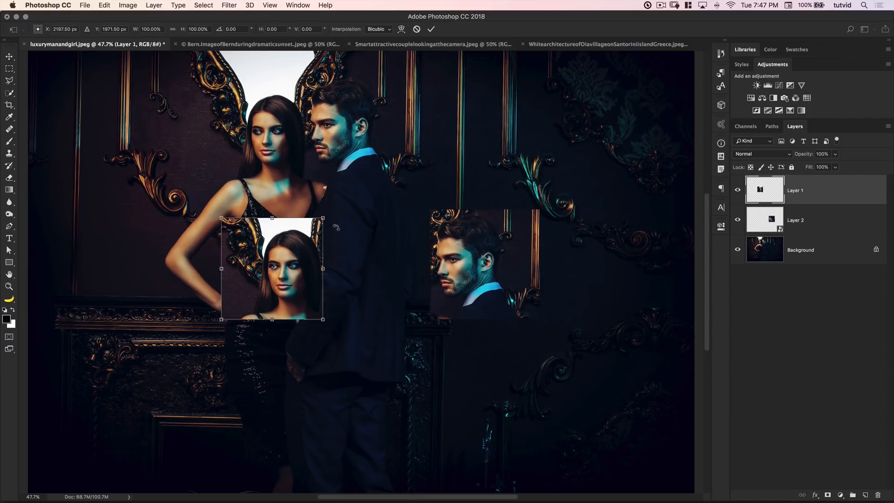
left_click_drag(326, 216, 272, 266)
key("Return")
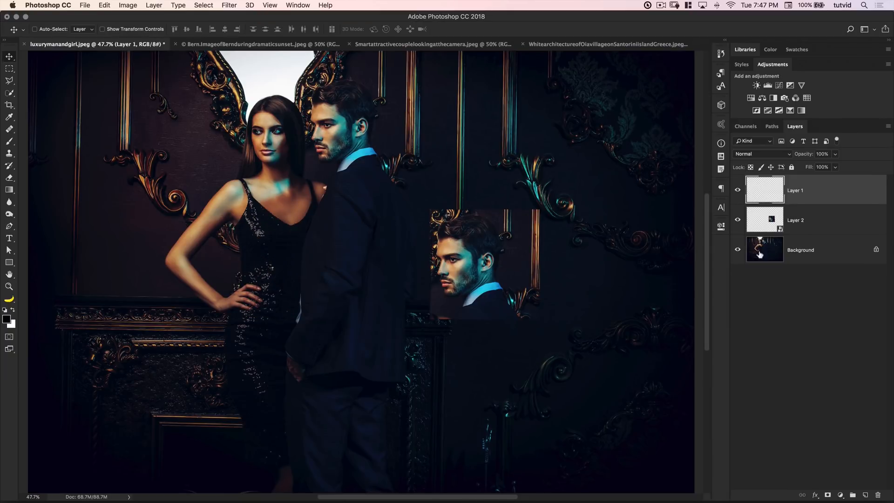
Scale Layer 2, the man's smart object portrait, down to 3%.
left_click(797, 212)
key("super+t")
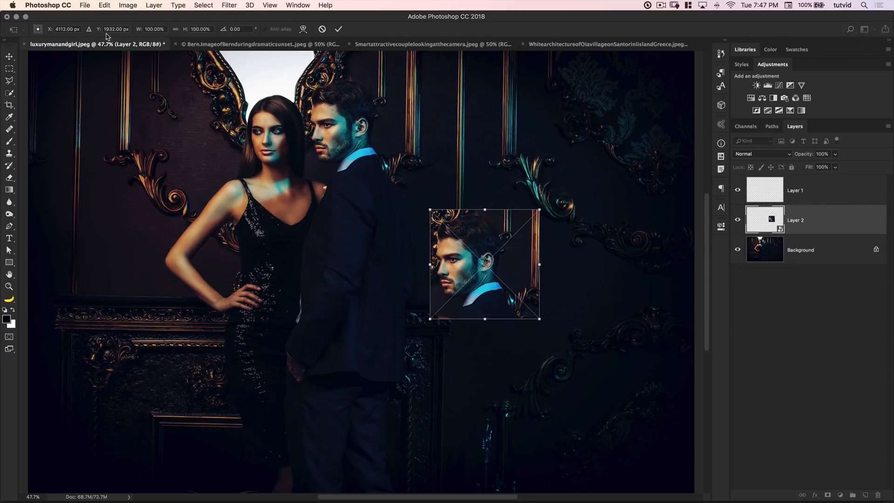
left_click(152, 28)
type("3")
left_click(338, 29)
Enlarge the tiny Layer 1 from its center to larger than its original portrait size.
left_click(811, 196)
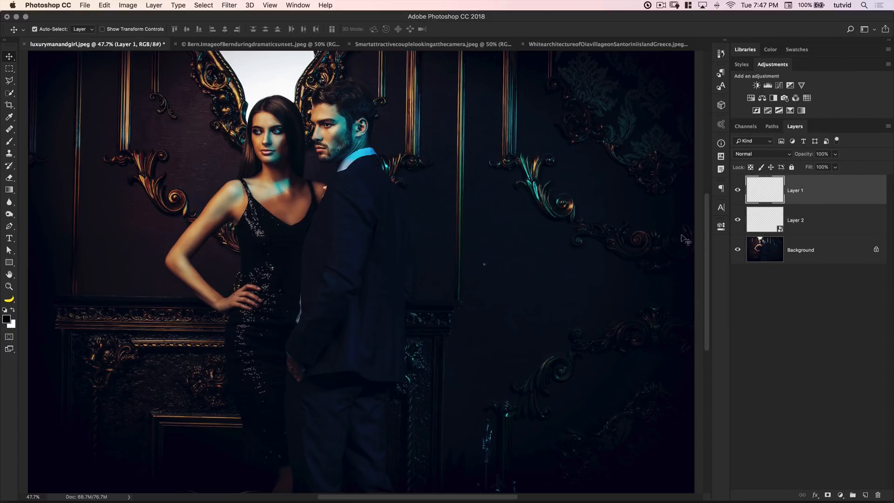
key("ctrl+t")
left_click_drag(280, 263, 351, 190)
key("Return")
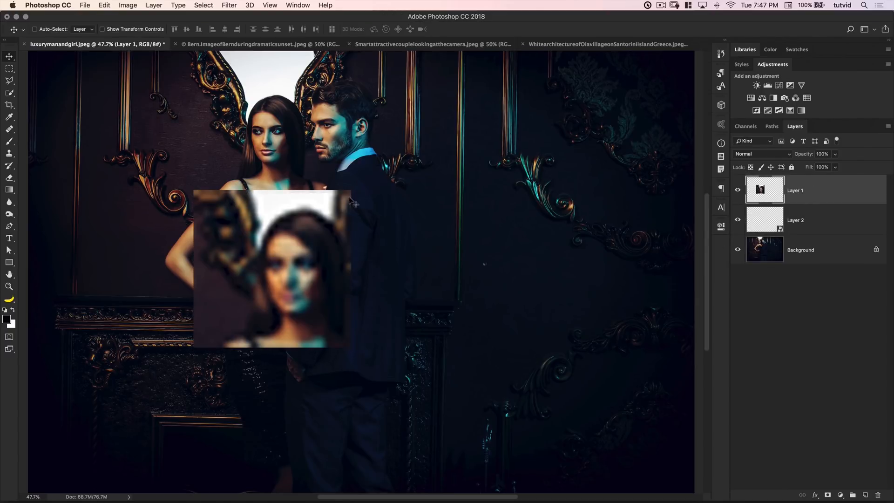
Enlarge the smart object on Layer 2 from its center to about 137% and recheck its transform scale values.
left_click(799, 221)
key("ctrl+t")
left_click_drag(485, 261, 567, 191)
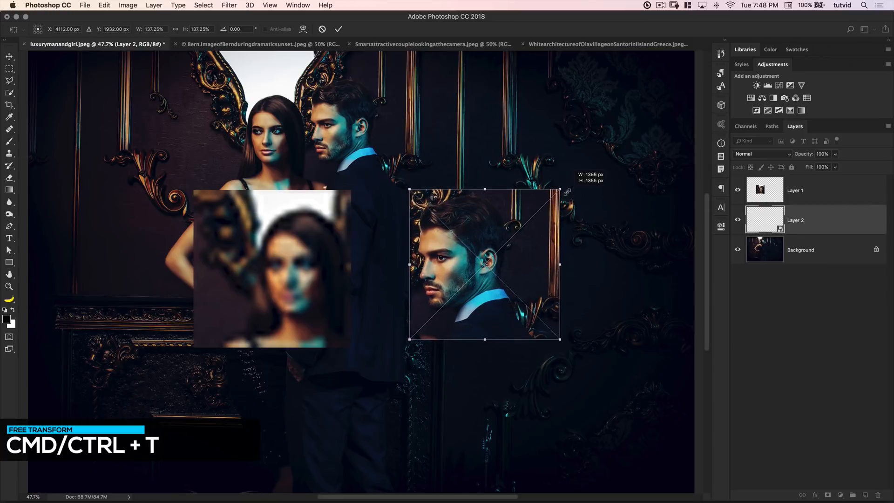
key("Return")
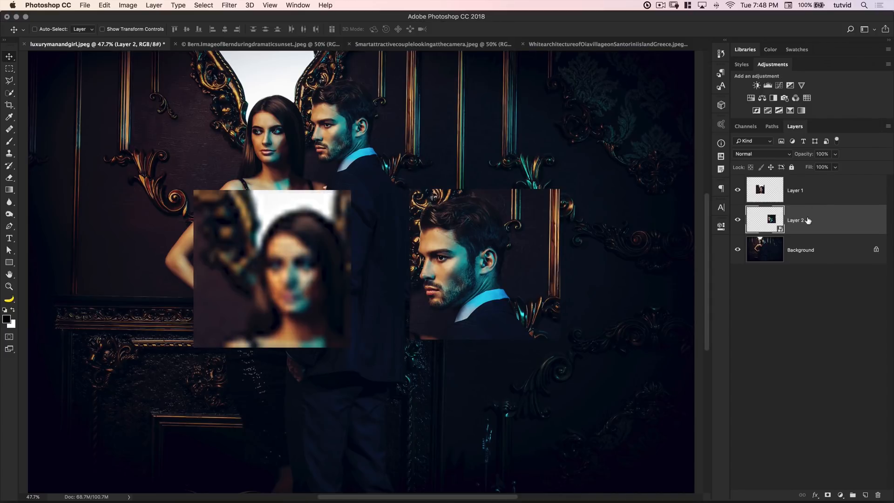
key("ctrl+t")
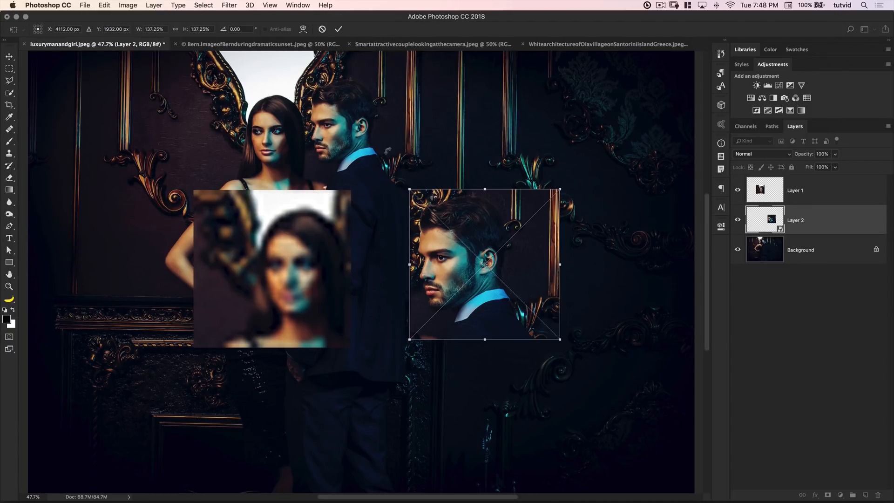
key("Return")
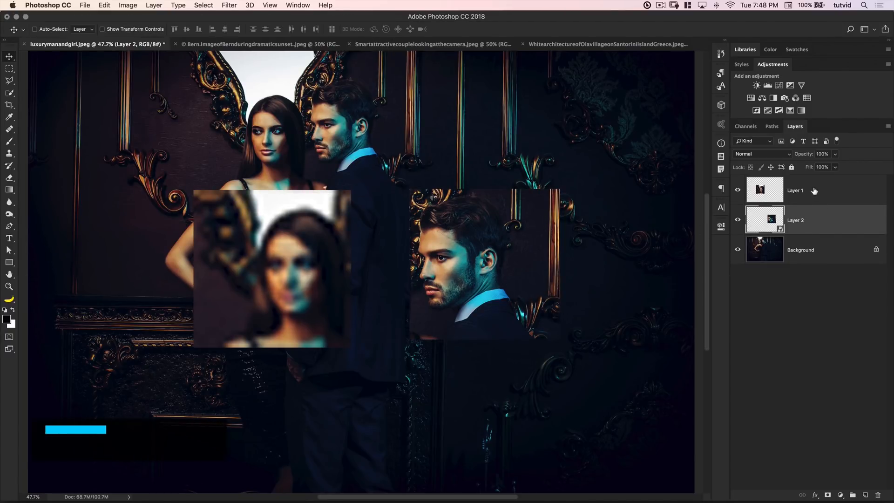
Shrink Layer 1 around its center to about half its size and recheck its transform scale values.
key("alt+bracketright")
key("super+t")
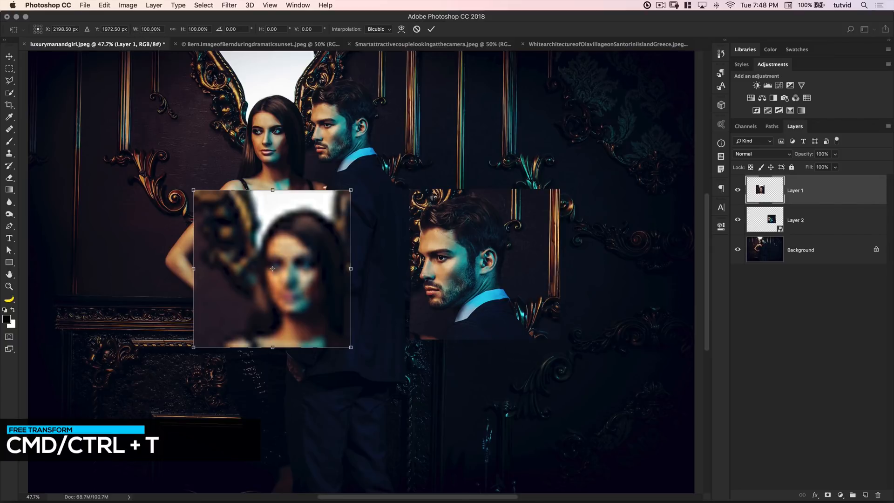
left_click_drag(350, 190, 313, 230)
key("Return")
key("super+t")
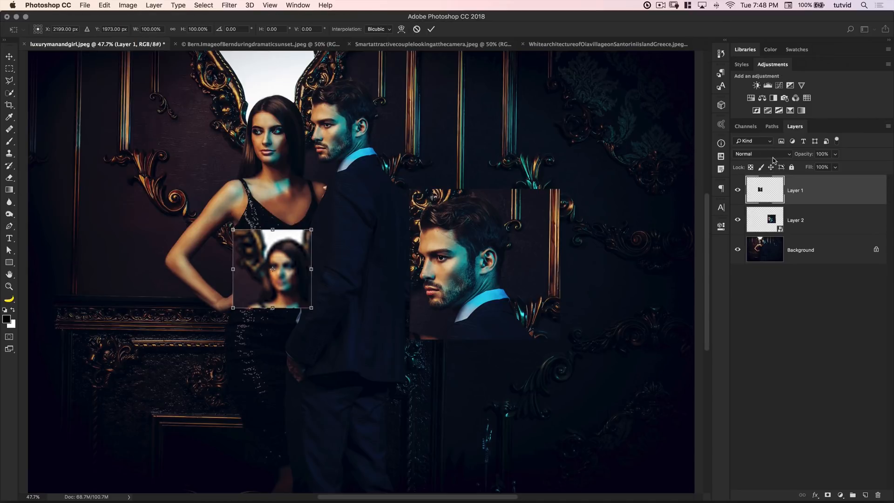
key("Return")
Scale the smart object on Layer 2 down to about 78% and back up to its original size.
left_click(797, 228)
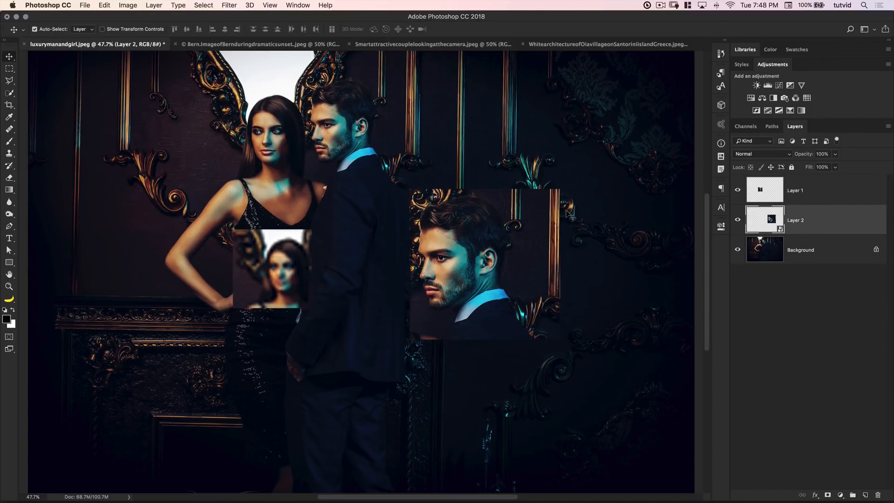
key("super+t")
left_click_drag(561, 194, 525, 222)
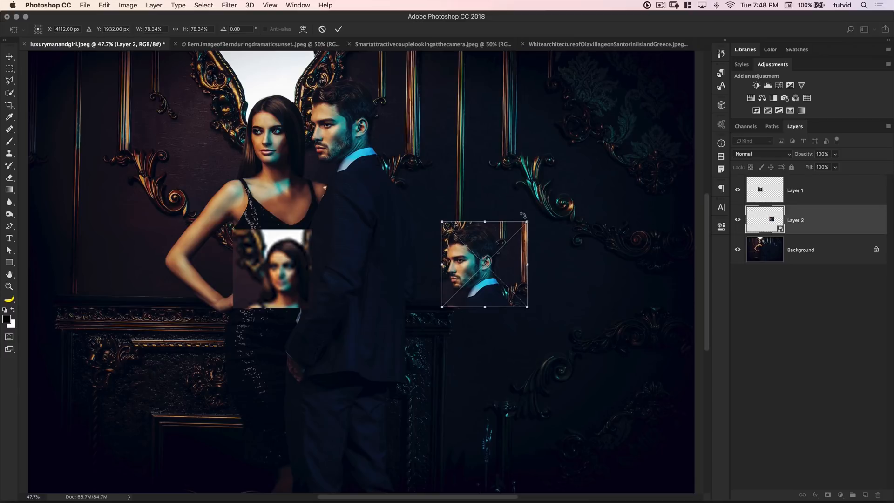
key("Return")
key("super+t")
mouse_move(526, 222)
left_mouse_down()
mouse_move(547, 207)
mouse_move(543, 214)
left_mouse_up()
key("Return")
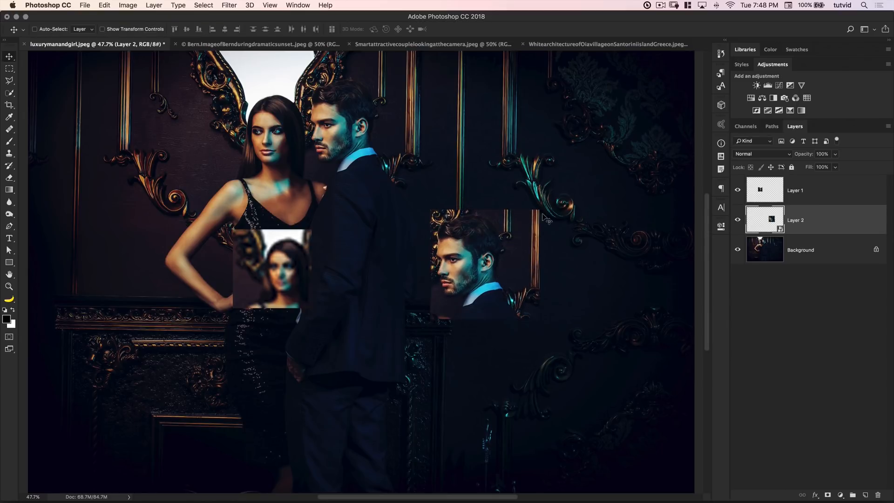
Delete Layer 1 and Layer 2, leaving only the Background.
left_click(824, 187, "shift")
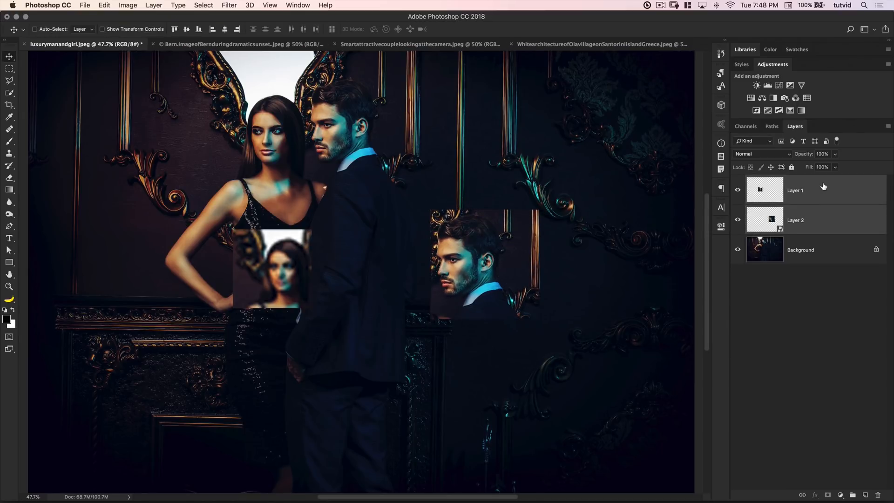
key("Delete")
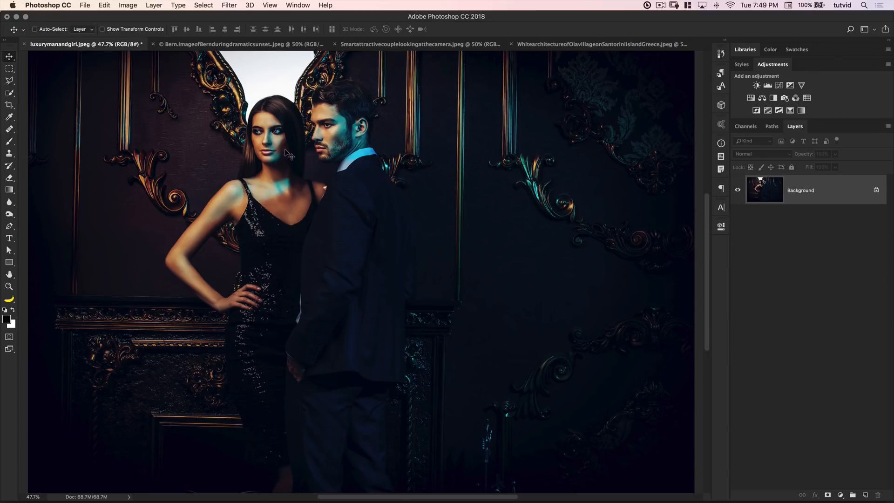
Switch to the Bern dramatic sunset document and convert its Background layer to a smart object.
key("ctrl+Tab")
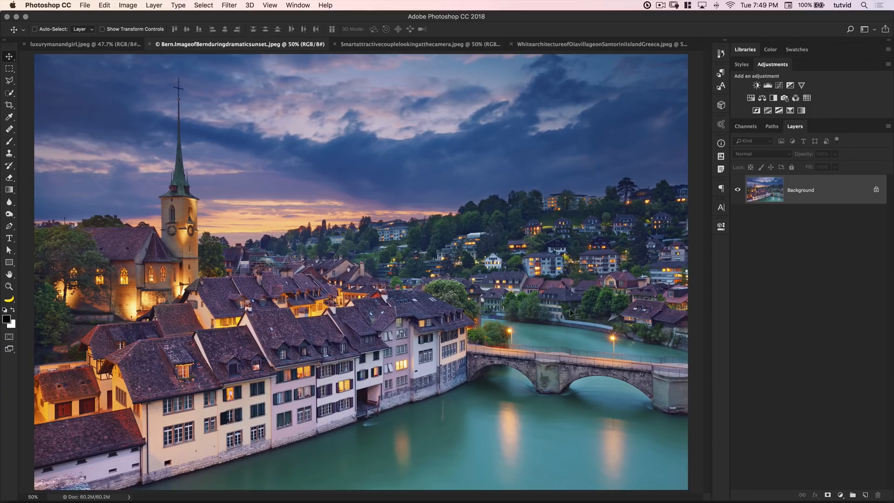
right_click(818, 191)
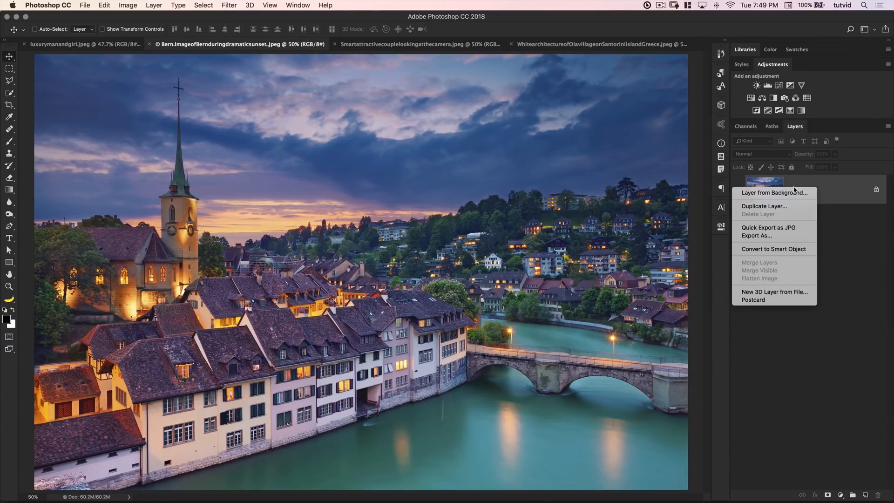
left_click(763, 250)
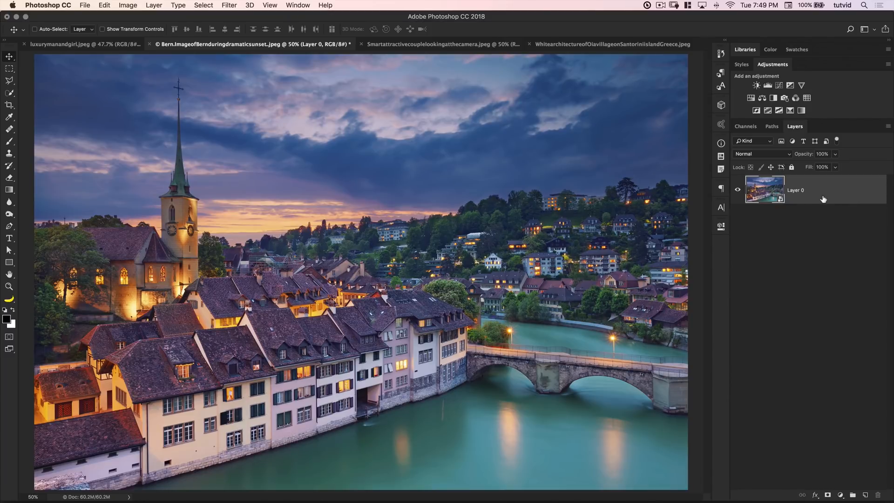
Duplicate the Layer 0 smart object and rasterize the upper copy.
key("super+j")
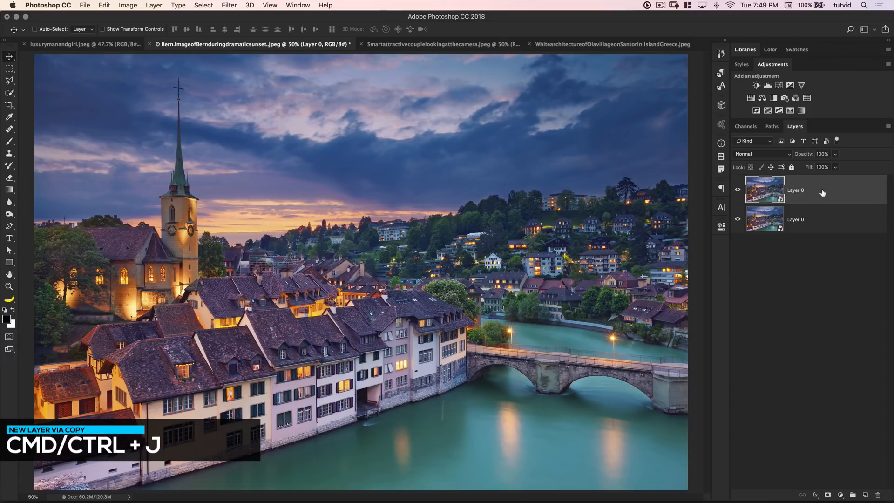
right_click(824, 192)
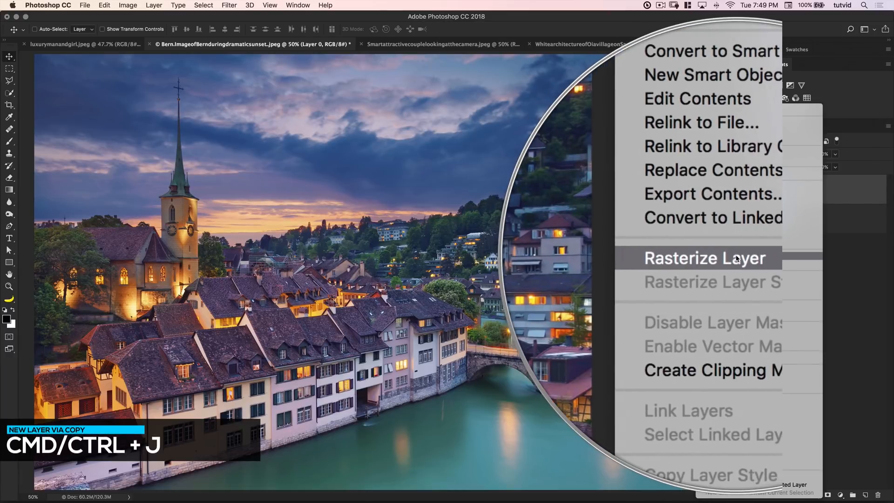
left_click(751, 260)
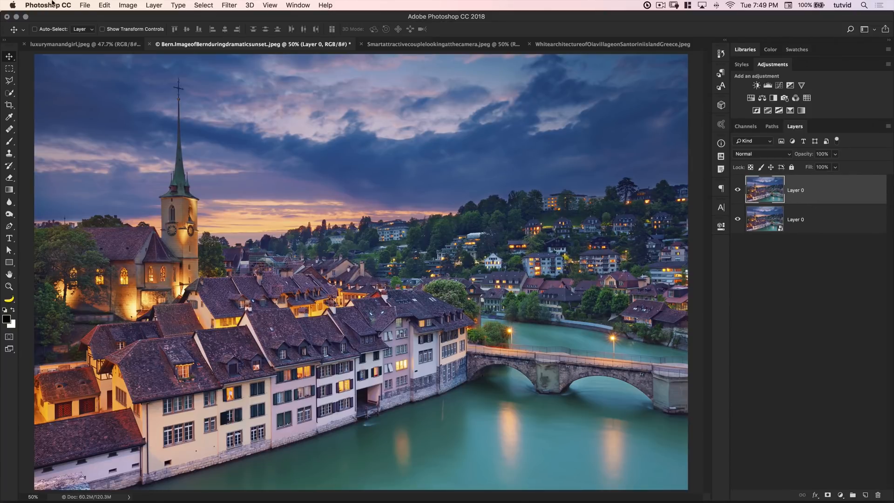
Apply a Gaussian Blur with a 25-pixel radius to the rasterized upper layer.
left_click(229, 5)
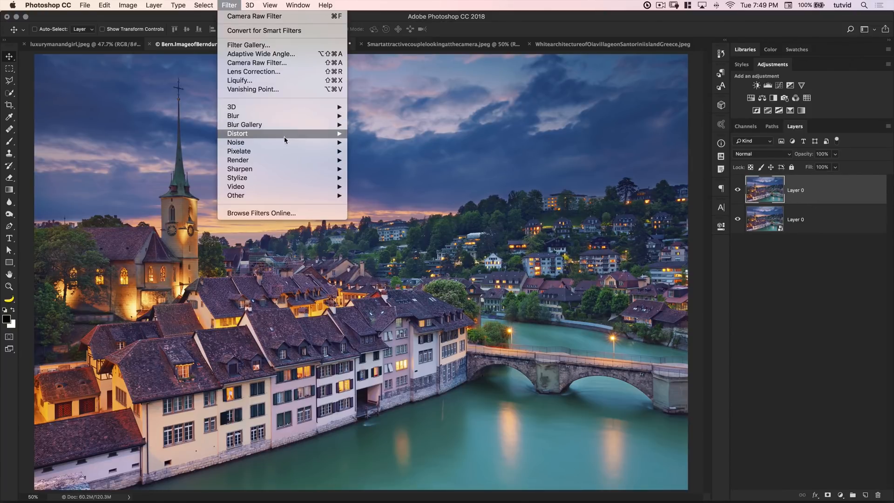
mouse_move(280, 120)
left_click(395, 152)
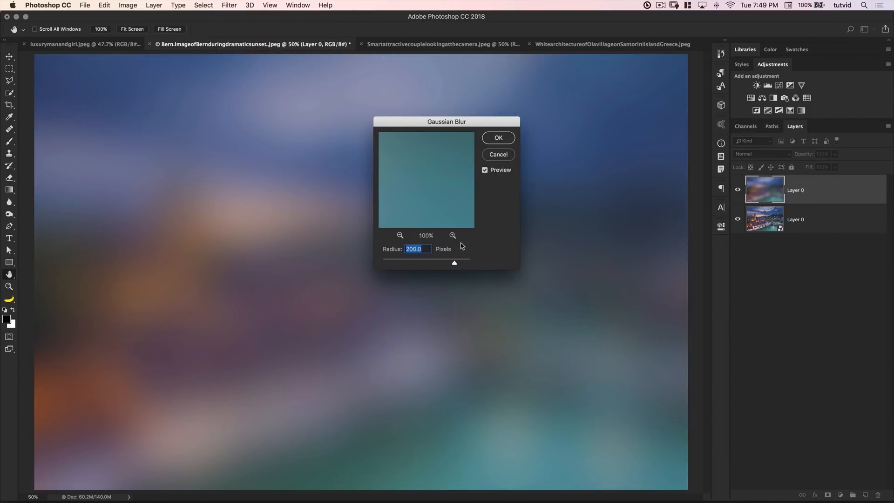
type("25")
left_click(505, 139)
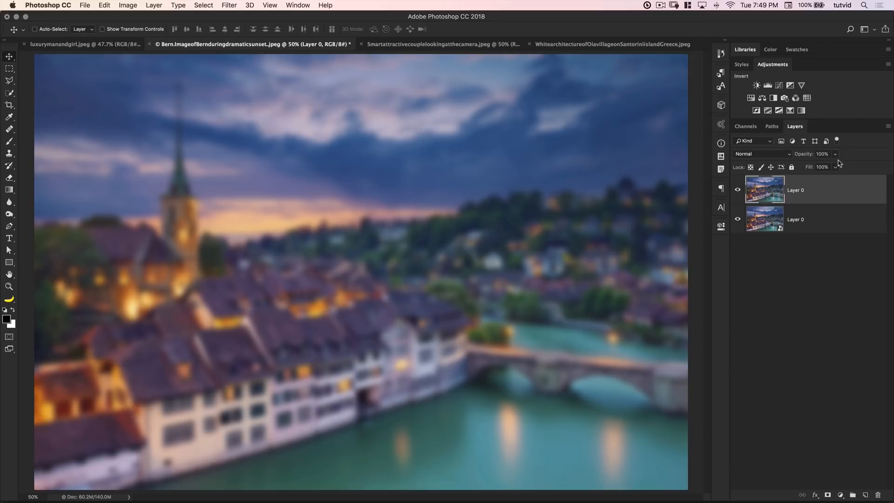
Hide the rasterized layer and apply the same 25-pixel Gaussian Blur to the smart object below it.
left_click(737, 190)
left_click(809, 219)
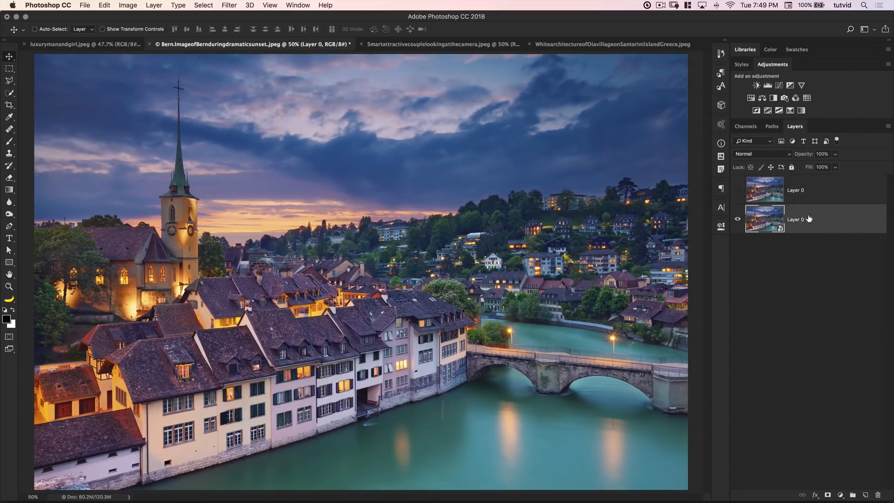
left_click(229, 5)
left_click(259, 18)
left_click(506, 136)
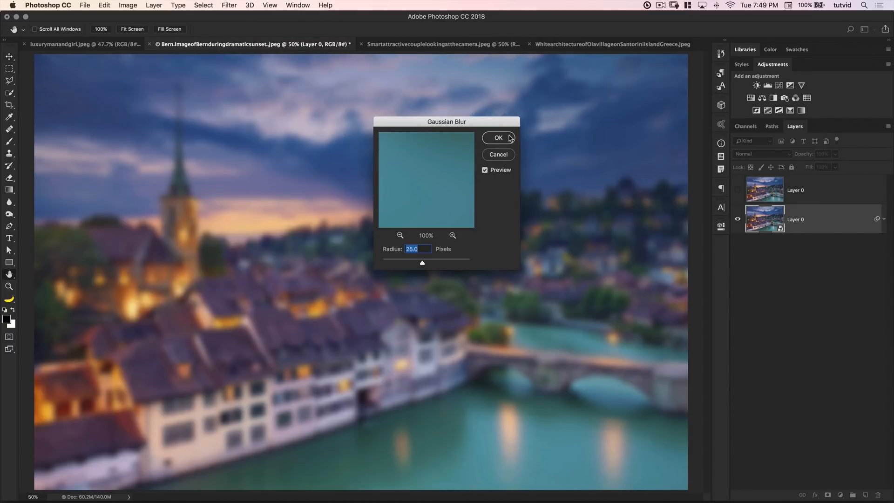
Compare the two blurred layers by toggling their visibility, leaving the upper one hidden, and expand the smart object's filter list.
left_click(737, 218)
left_click(737, 190)
left_click(738, 219)
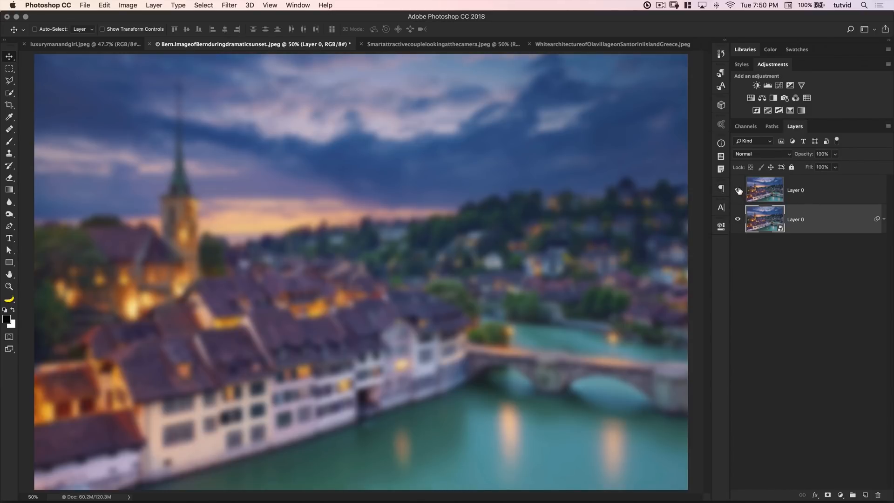
left_click(811, 199)
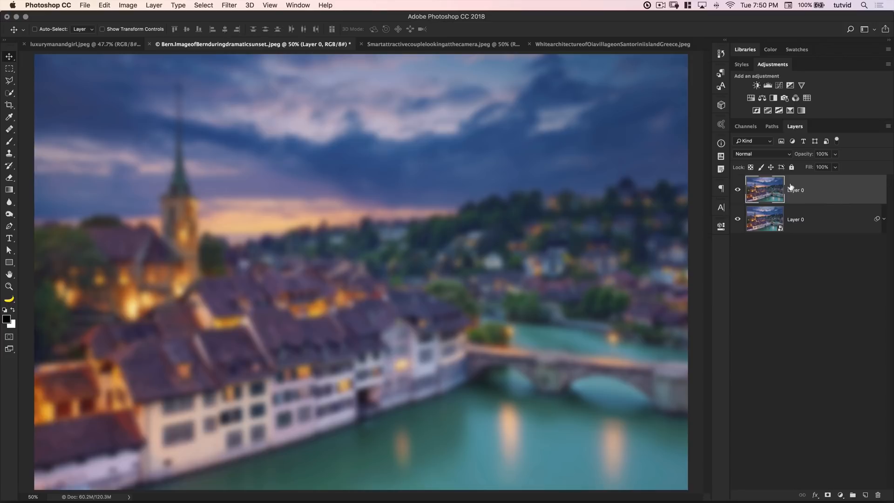
left_click(738, 189)
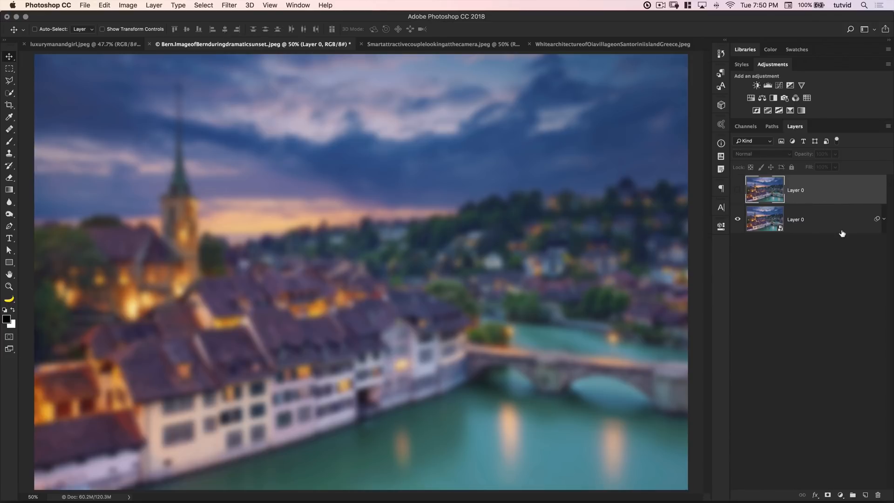
left_click(884, 219)
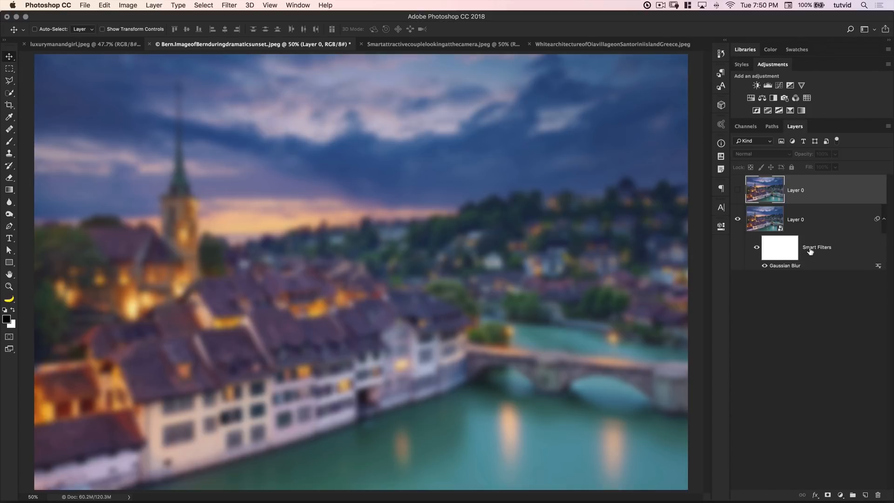
Paint black with a large soft brush on the Smart Filters mask over the bridge, river and rooftops.
left_click(781, 243)
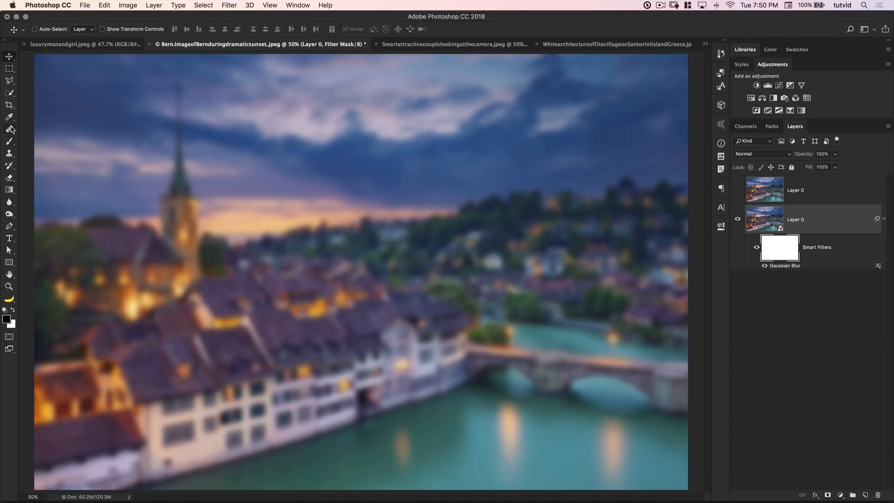
left_click(9, 143)
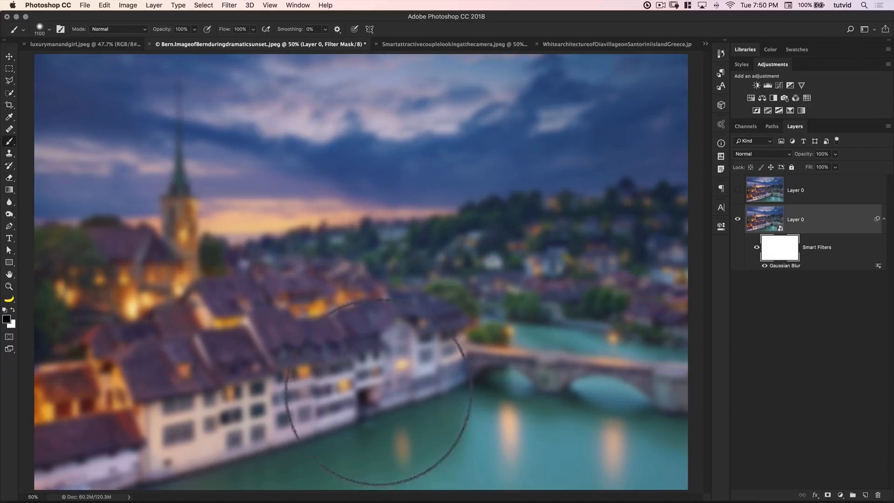
mouse_move(468, 394)
left_mouse_down()
mouse_move(547, 373)
mouse_move(543, 320)
mouse_move(553, 341)
mouse_move(599, 379)
mouse_move(659, 380)
mouse_move(599, 359)
mouse_move(450, 358)
mouse_move(455, 334)
mouse_move(94, 295)
mouse_move(246, 283)
left_mouse_up()
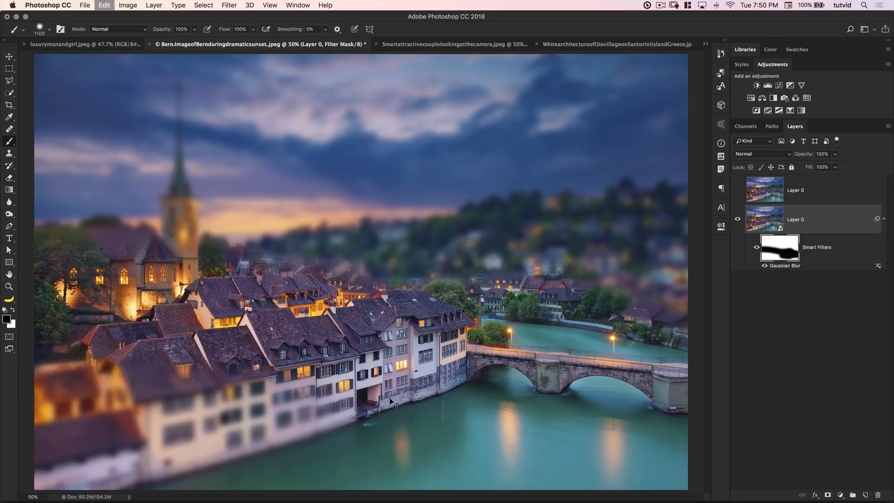
Undo the brush strokes on the Smart Filters mask until it is entirely white.
key("super+z")
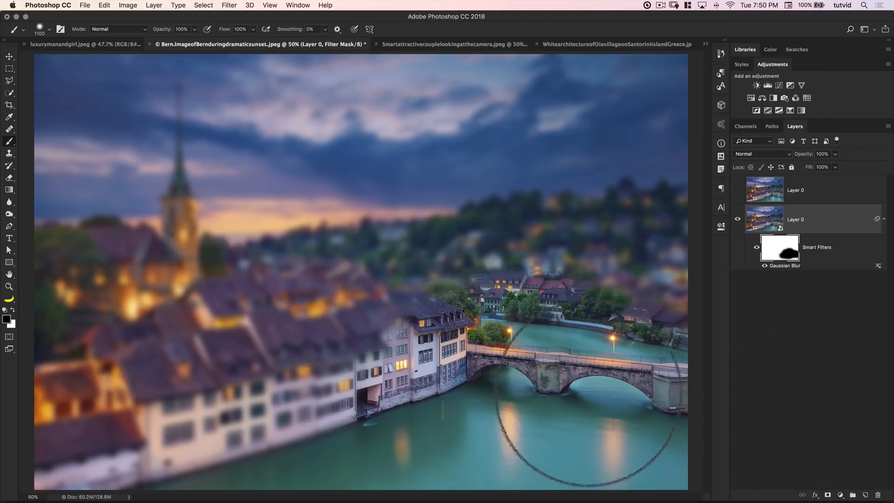
key("super+z")
key("alt+super+z")
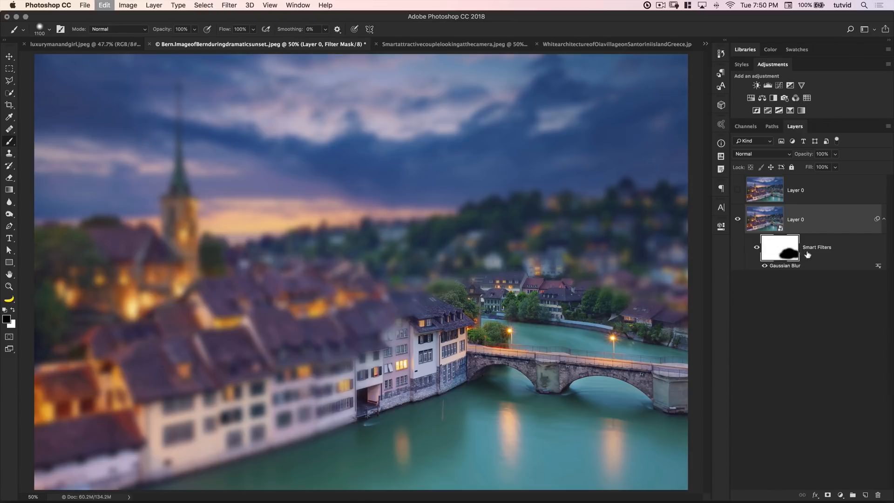
key("alt+super+z")
Reopen the smart object's Gaussian Blur filter and set its radius to 5 pixels.
left_click(787, 267)
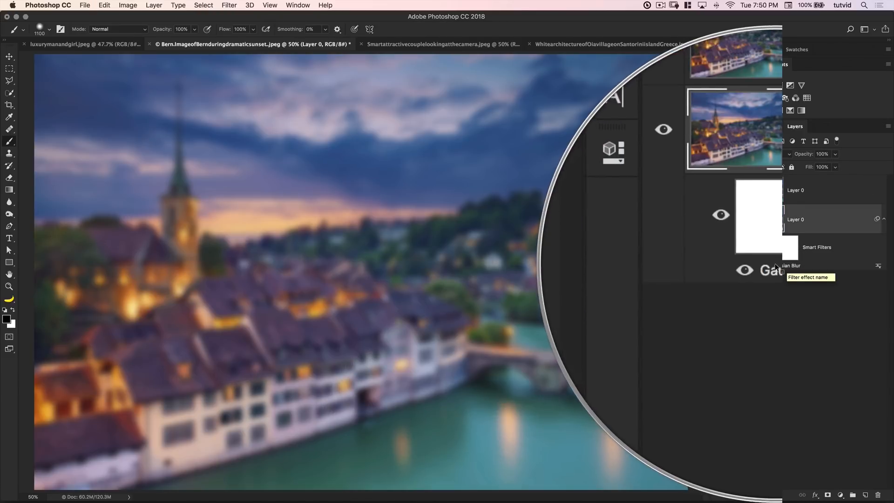
double_click(785, 266)
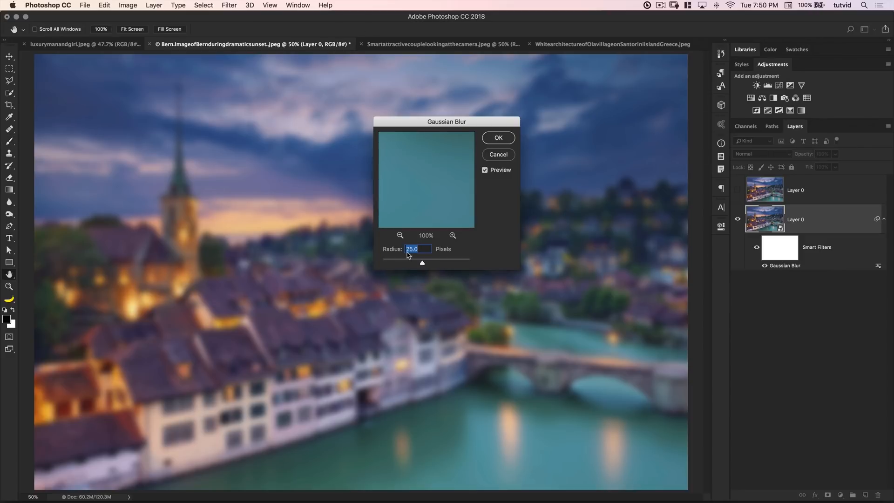
type("5")
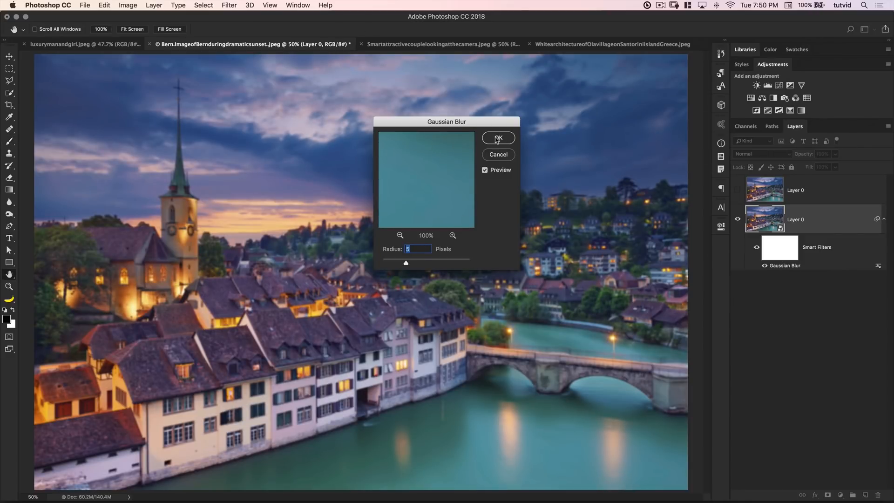
left_click(497, 138)
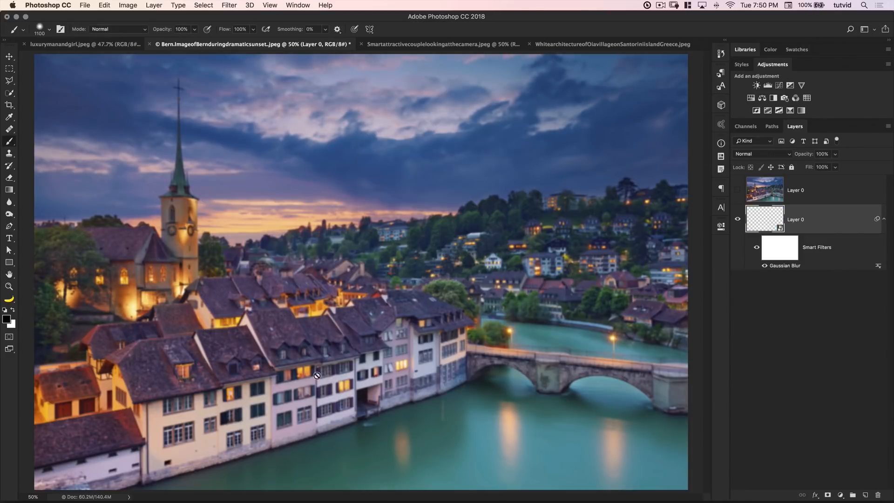
Try the Soft Light blend mode on the Gaussian Blur smart filter and cancel its blending options.
double_click(878, 266)
left_click_drag(729, 163, 637, 124)
left_click_drag(557, 155, 618, 189)
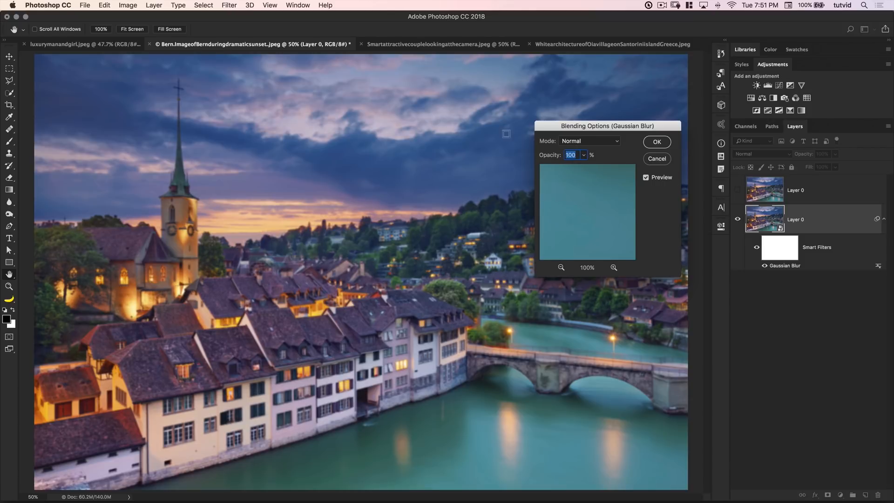
left_click(599, 141)
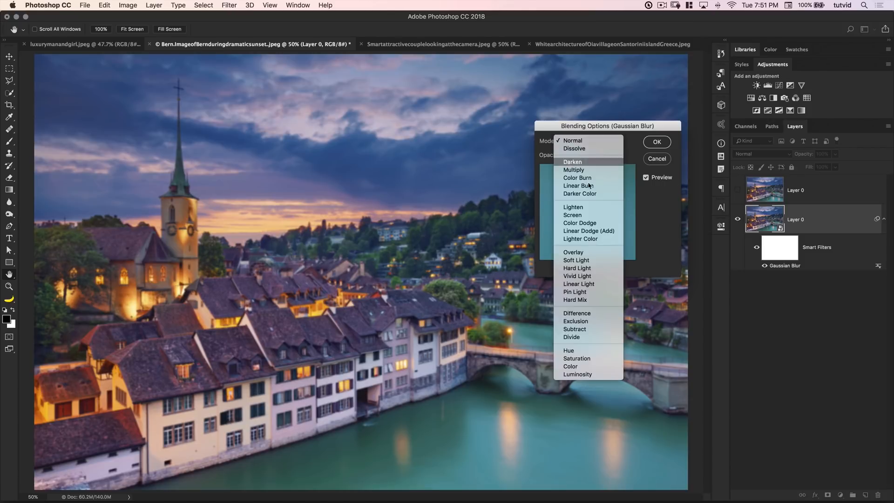
left_click(586, 260)
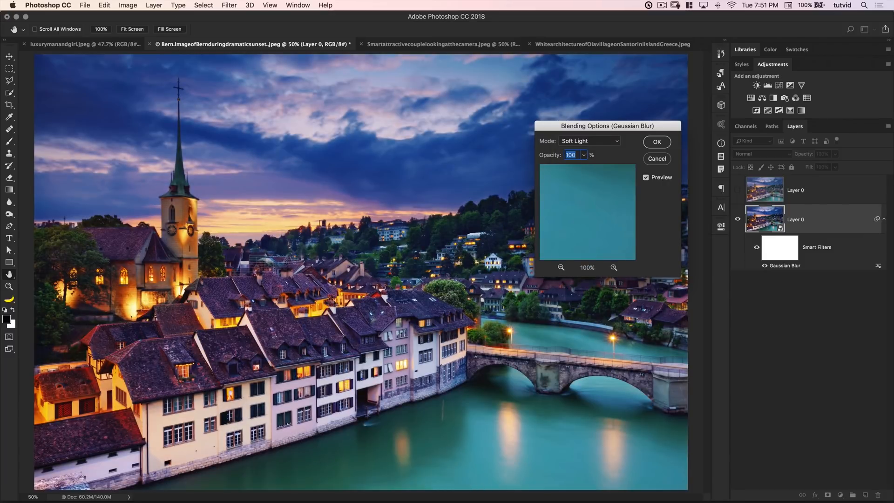
left_click(658, 159)
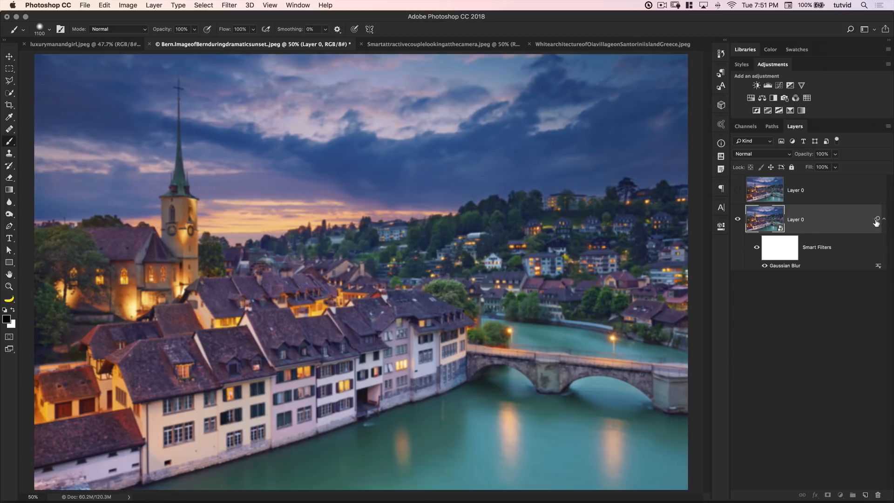
Remove all smart filters from the smart object and delete the blurred, rasterized layer above it.
left_click_drag(877, 223, 880, 495)
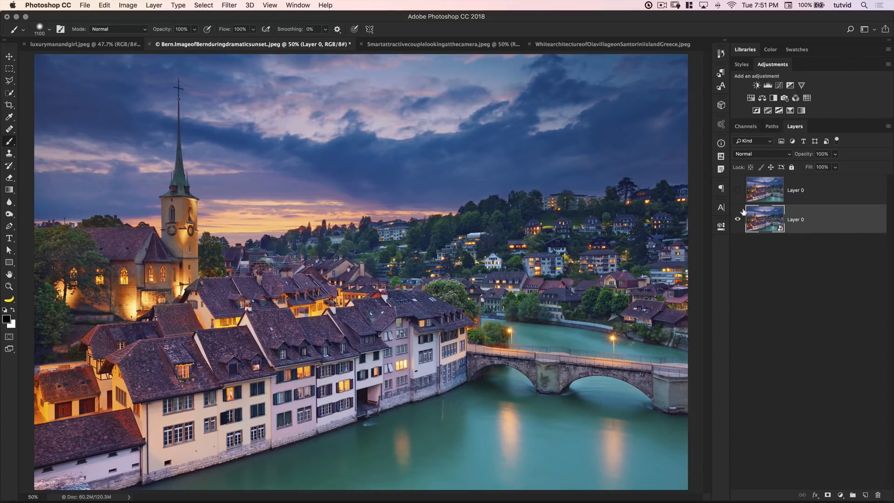
left_click(738, 190)
left_click(788, 192)
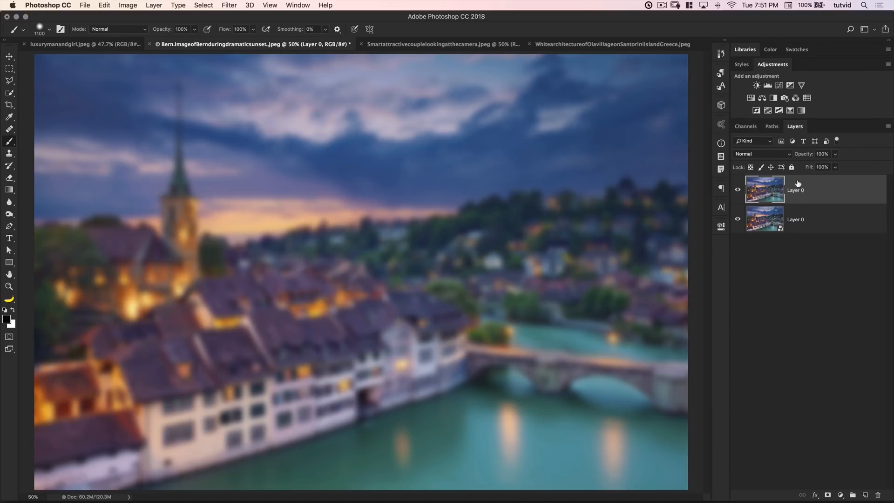
key("Delete")
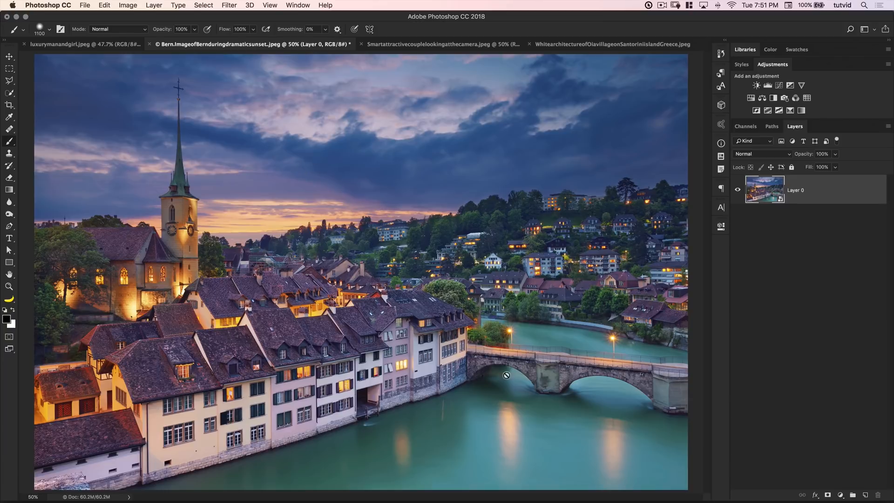
In the couple portrait document, duplicate the Background layer and convert the original Background to a smart object.
left_click(457, 44)
key("super+j")
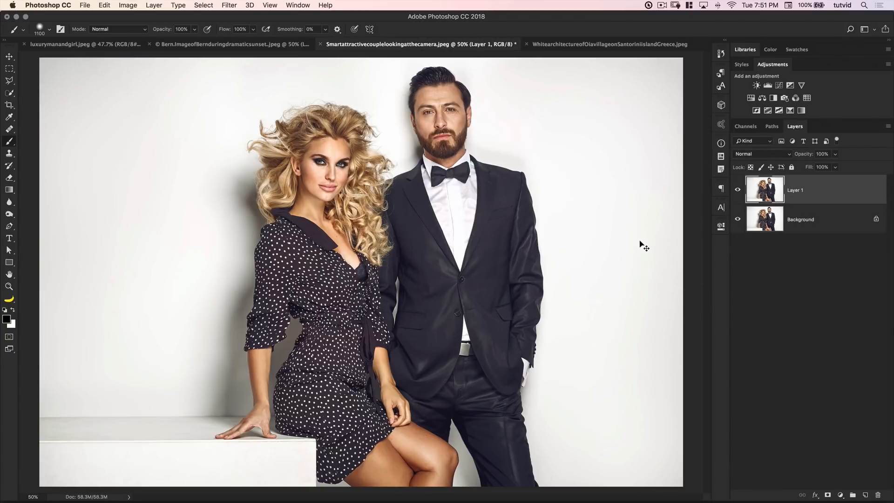
left_click(809, 223)
right_click(810, 224)
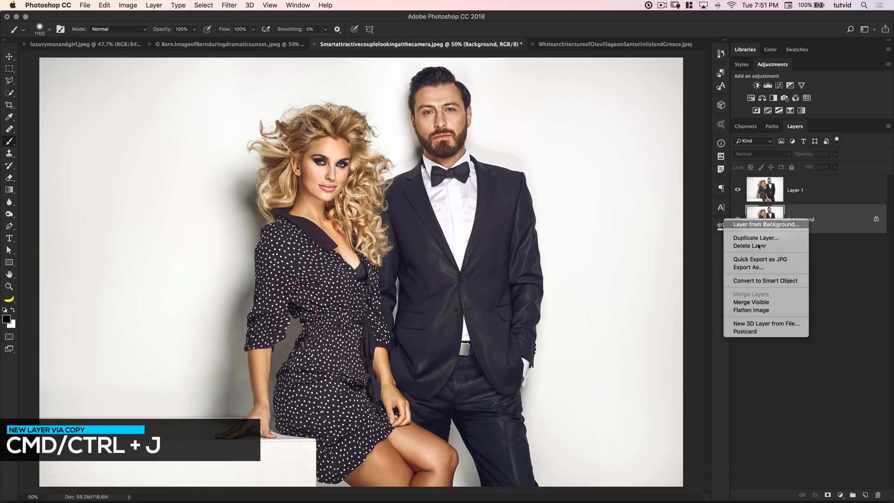
left_click(787, 284)
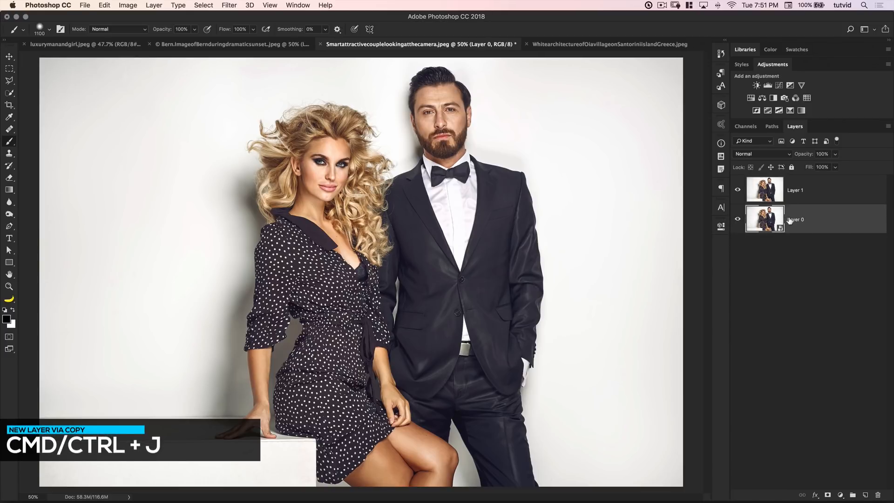
Add a Color Balance adjustment layer above Layer 1 and shift its midtones toward cyan and strongly toward blue.
left_click(795, 196)
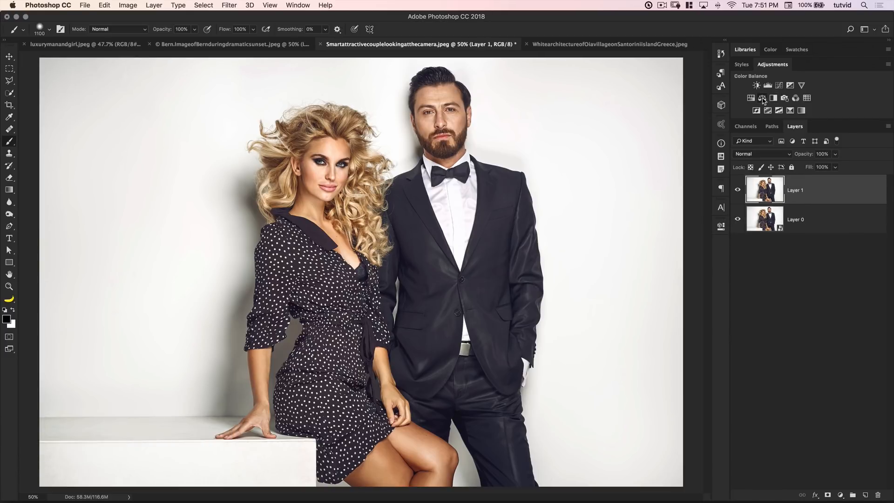
left_click(762, 98)
left_click_drag(638, 274, 673, 274)
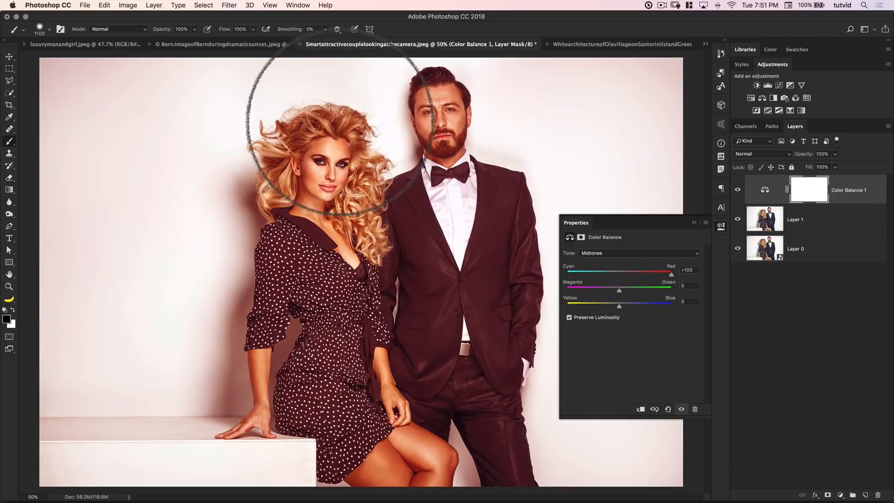
left_click(640, 304)
left_click_drag(641, 306, 675, 305)
left_click_drag(671, 275, 601, 274)
left_click(720, 226)
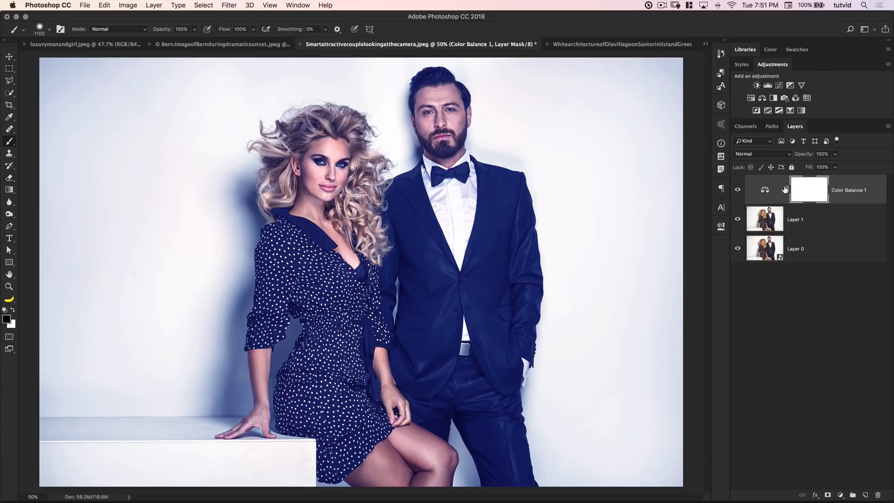
left_click(767, 199)
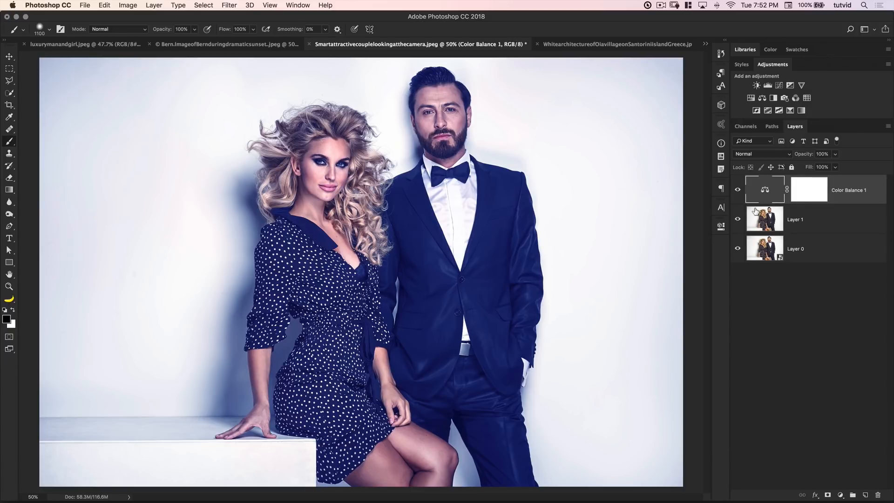
Delete the Color Balance adjustment layer and apply Color Balance directly to Layer 1 with midtone levels of -87, 0, +86.
key("Delete")
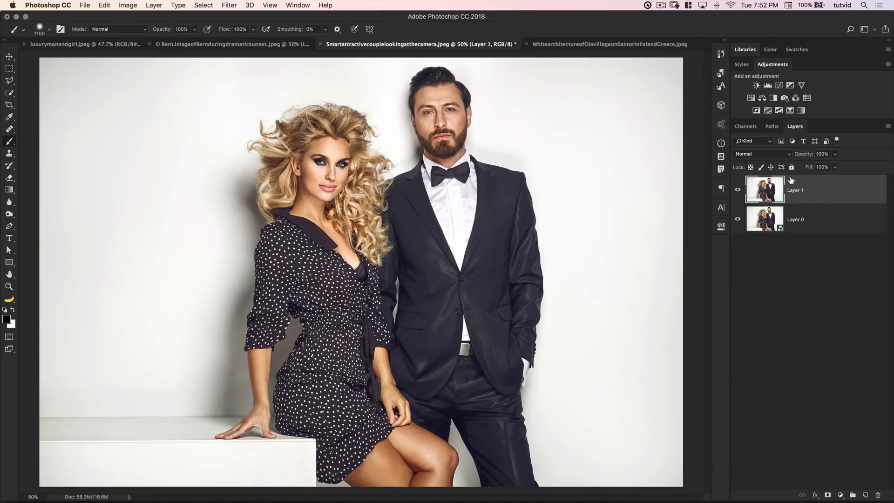
left_click(127, 5)
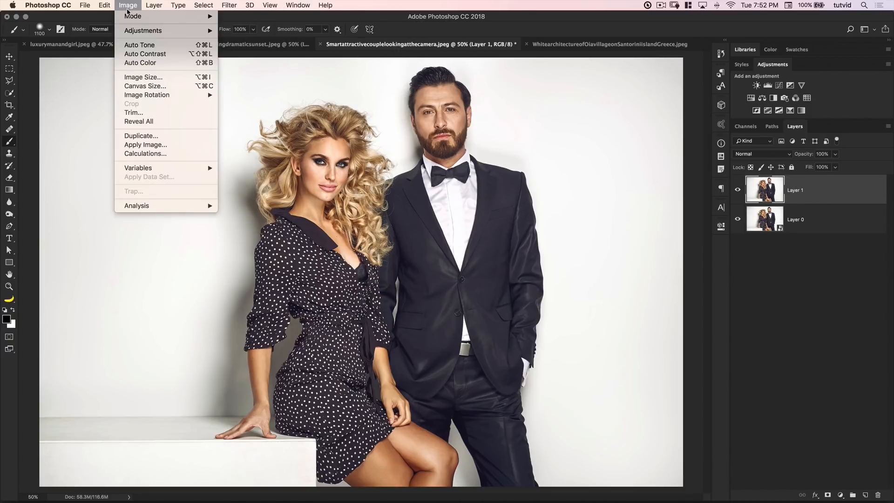
mouse_move(155, 35)
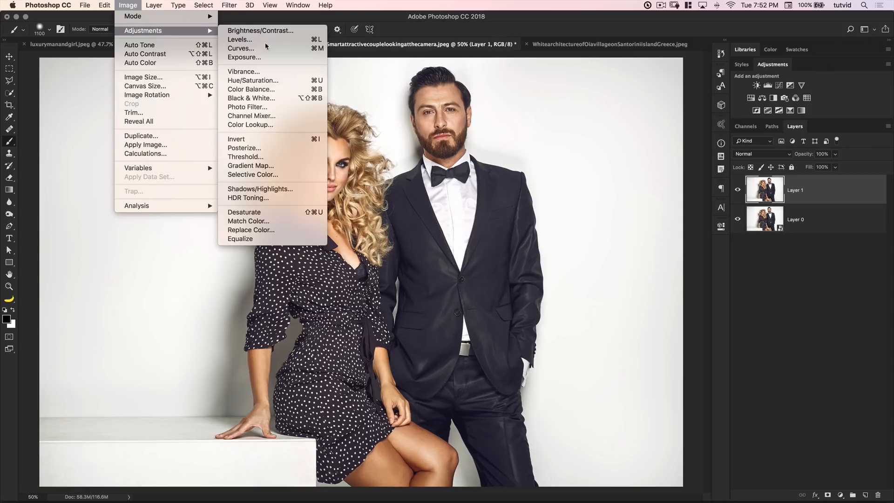
left_click(254, 88)
left_click_drag(510, 170, 470, 170)
left_click_drag(511, 192, 554, 189)
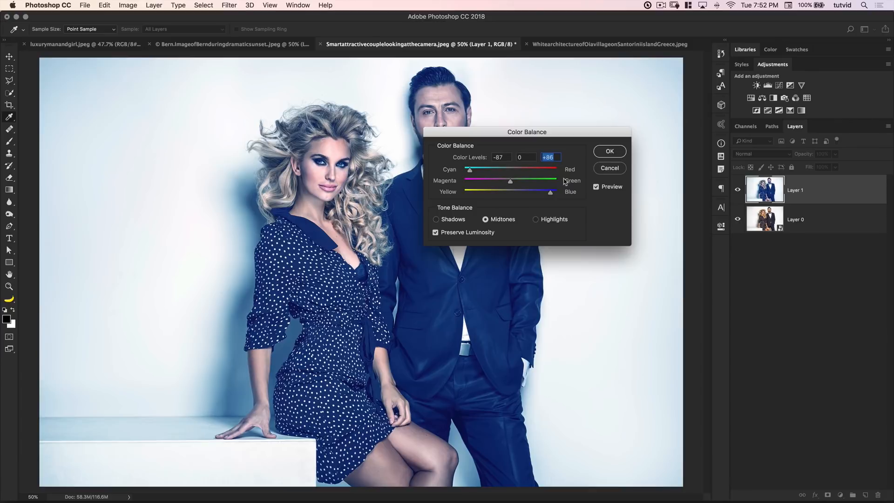
left_click(610, 152)
key("b")
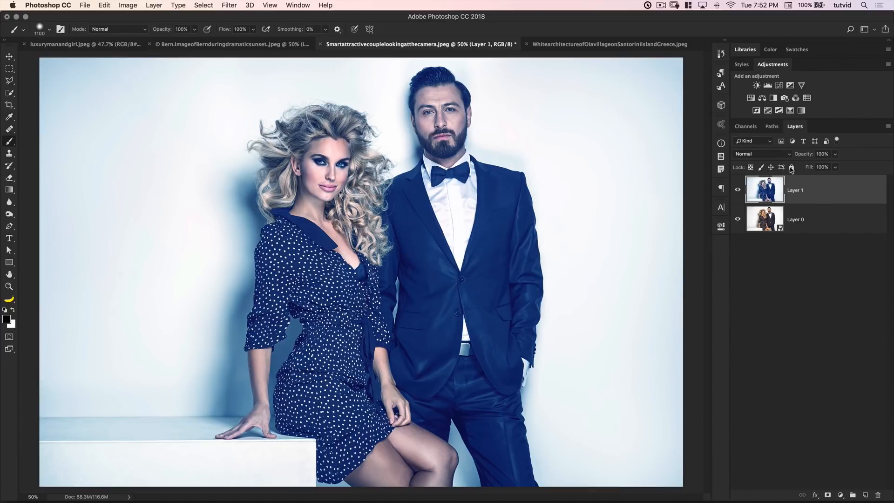
Hide Layer 1 and apply Color Balance to the Layer 0 smart object with midtone levels of -71, 0, +100.
left_click(736, 190)
left_click(774, 220)
left_click(127, 6)
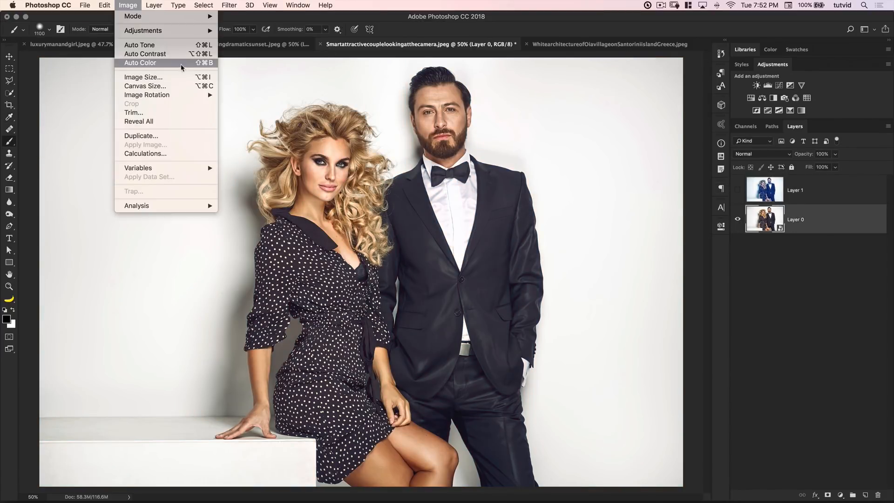
mouse_move(203, 31)
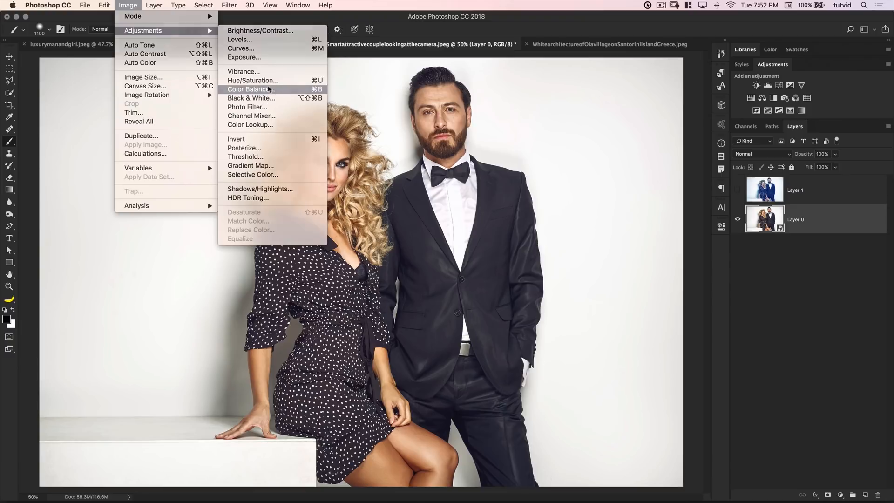
left_click(269, 89)
left_click_drag(438, 197, 480, 193)
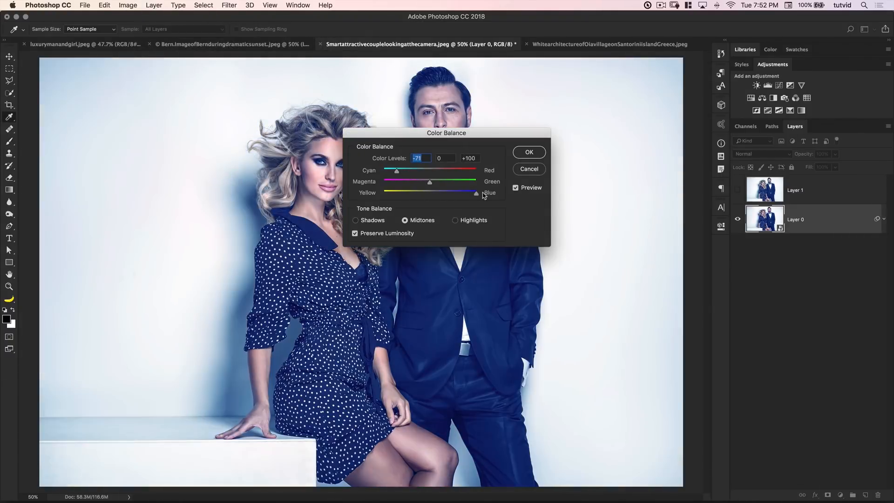
left_click(529, 153)
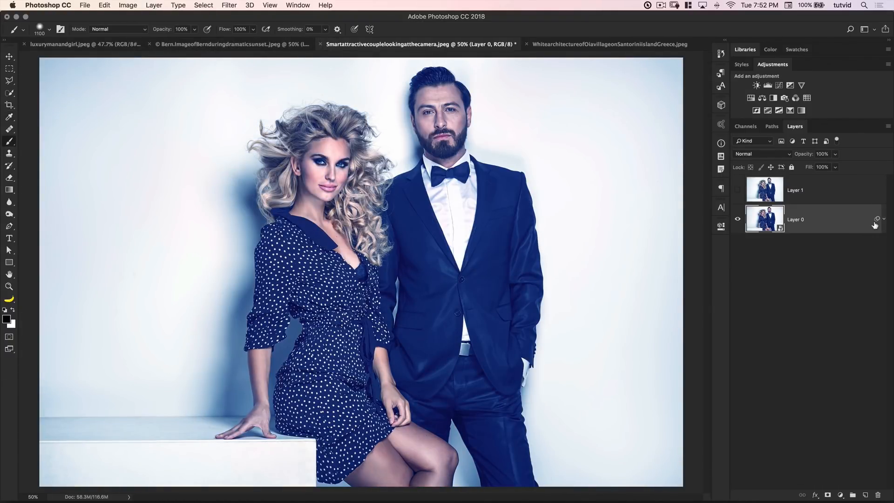
Expand the smart filters of Layer 0 and compare the image with the Color Balance filter off and on.
left_click(885, 220)
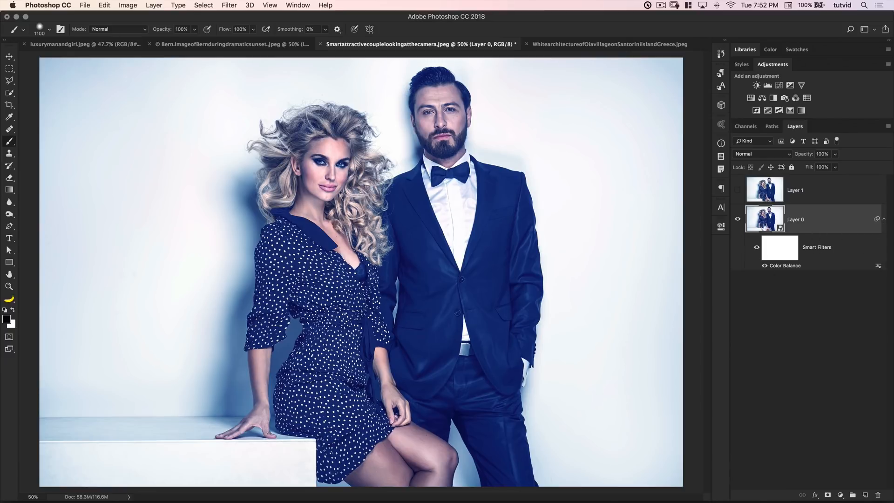
left_click(765, 266)
left_click(765, 266)
Re-edit the Color Balance smart filter to midtones +55, 0, -50, shadows +41, 0, +32 and highlights +50, 0, -37.
double_click(786, 266)
left_click_drag(422, 171, 406, 193)
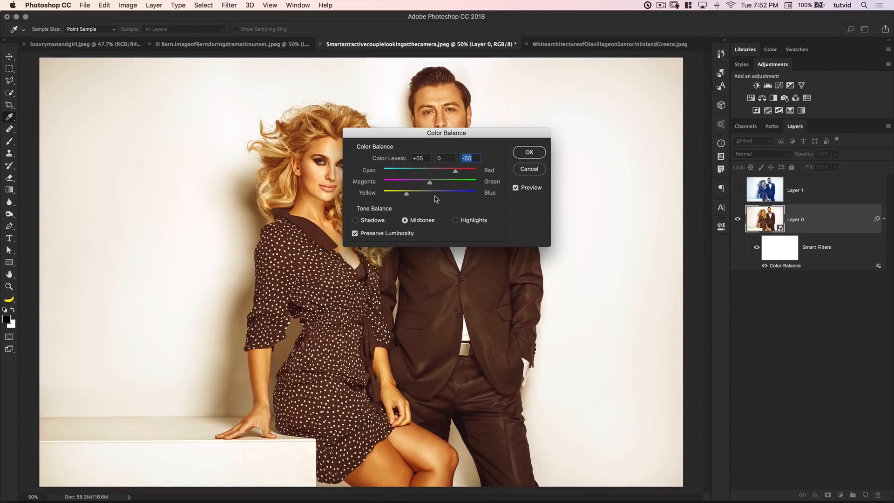
left_click(357, 220)
left_click_drag(440, 193, 453, 171)
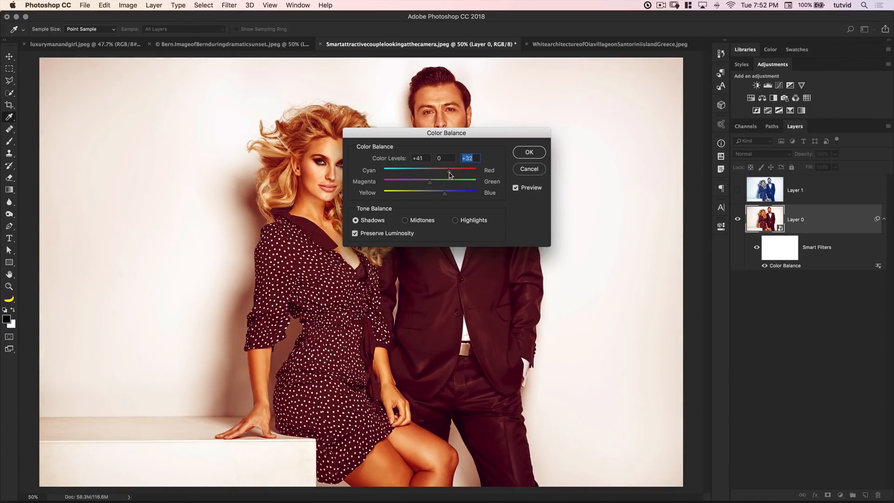
left_click(470, 221)
left_click_drag(429, 193, 455, 172)
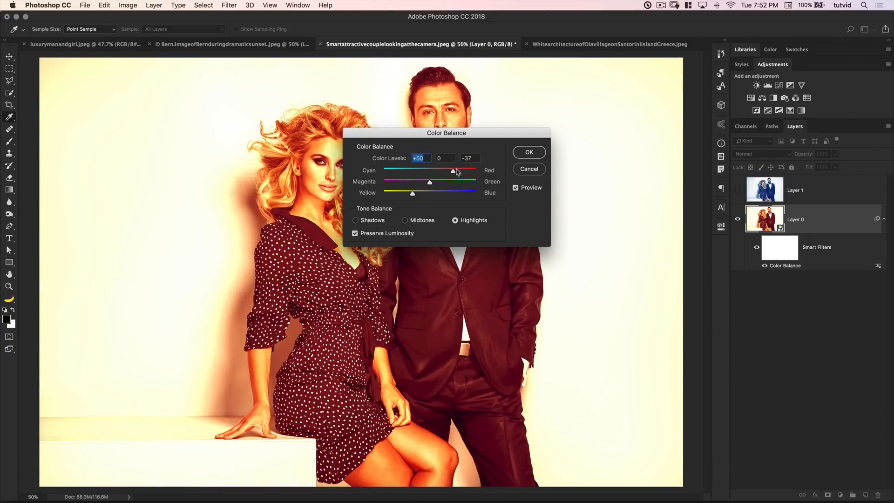
left_click(539, 154)
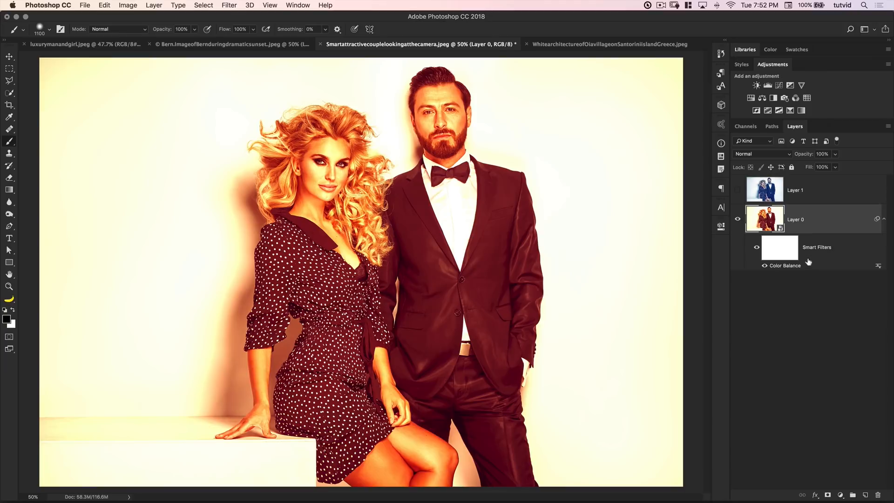
Reduce the opacity of the Color Balance smart filter to less than half through its blending options, keeping Normal mode.
double_click(878, 268)
left_click(584, 155)
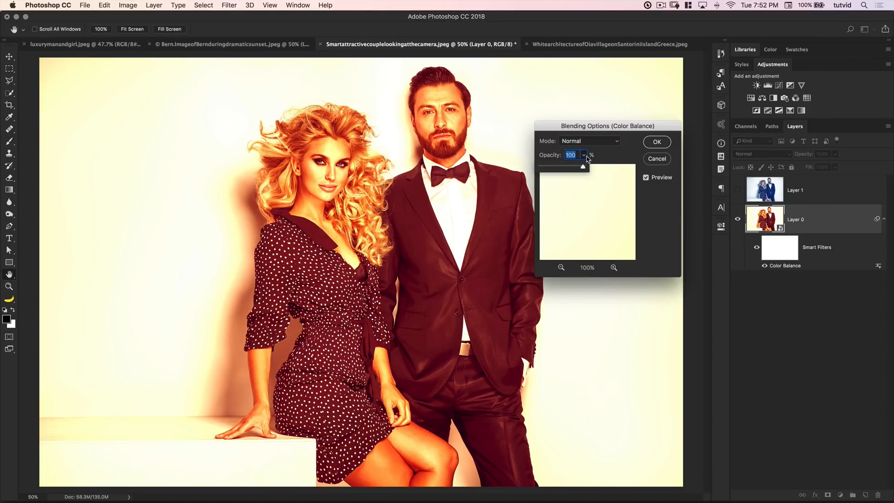
left_click_drag(565, 171, 558, 168)
left_click(657, 142)
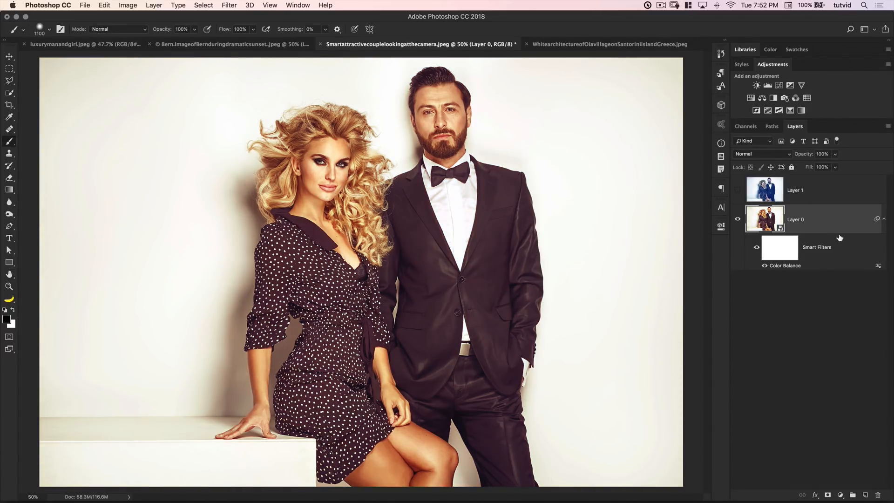
Compare Layer 0 with its smart filters off and on, and delete the hidden Layer 1.
left_click(755, 251)
left_click(756, 251)
left_click(794, 199)
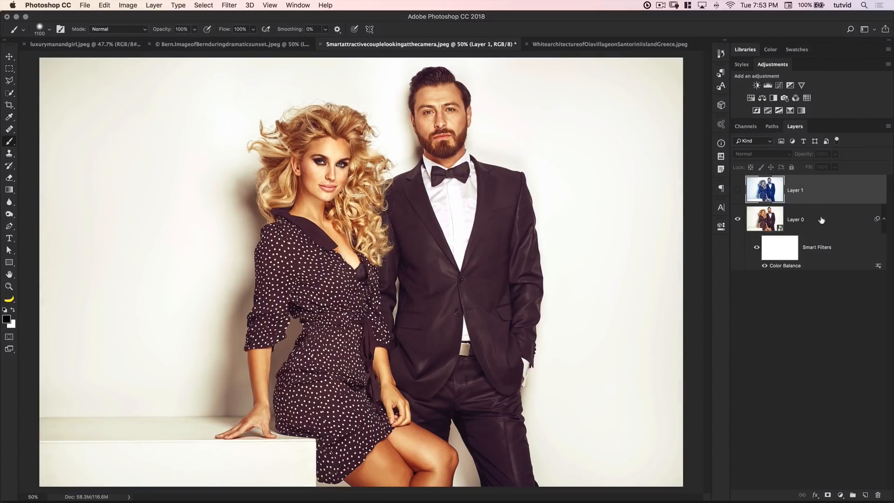
key("Delete")
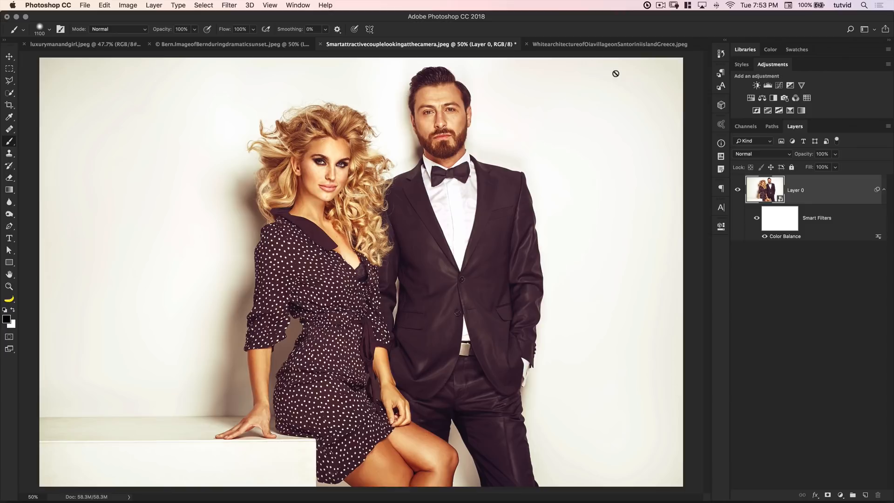
Switch to Finder and place recd.ai into the couple portrait as a smart object cropped to its bounding box.
key("super+Tab")
left_click(212, 162)
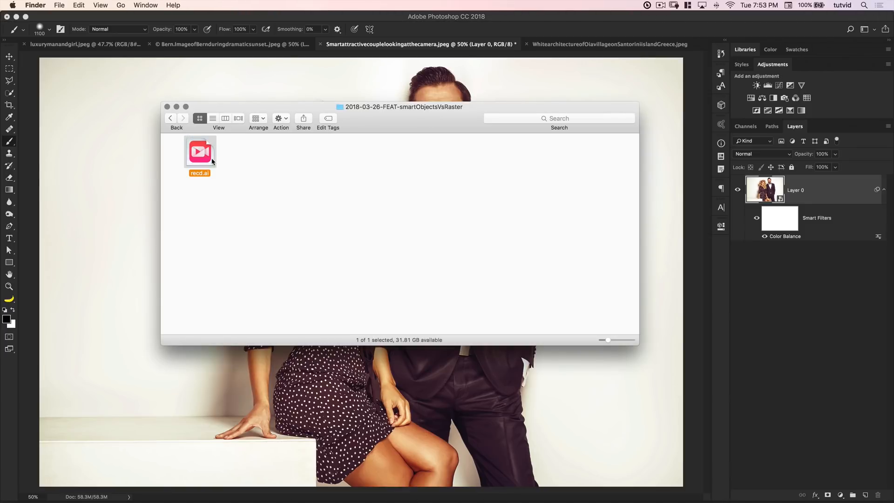
left_click_drag(199, 153, 110, 214)
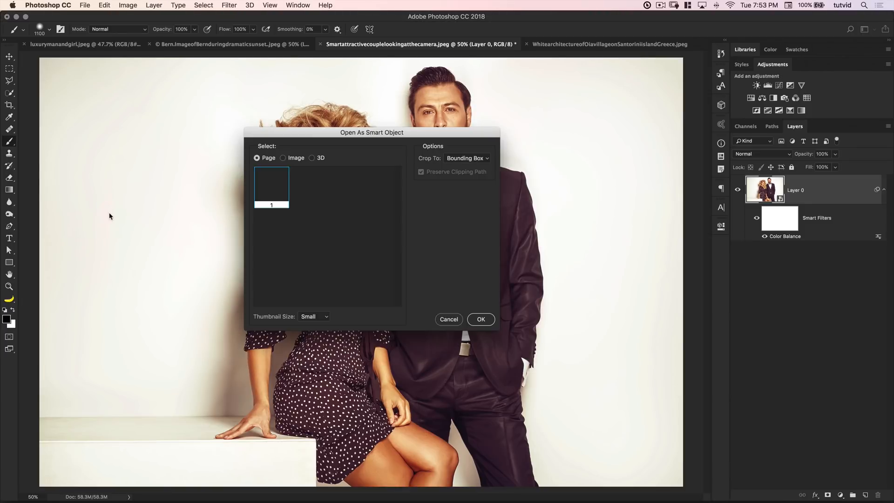
left_click(481, 319)
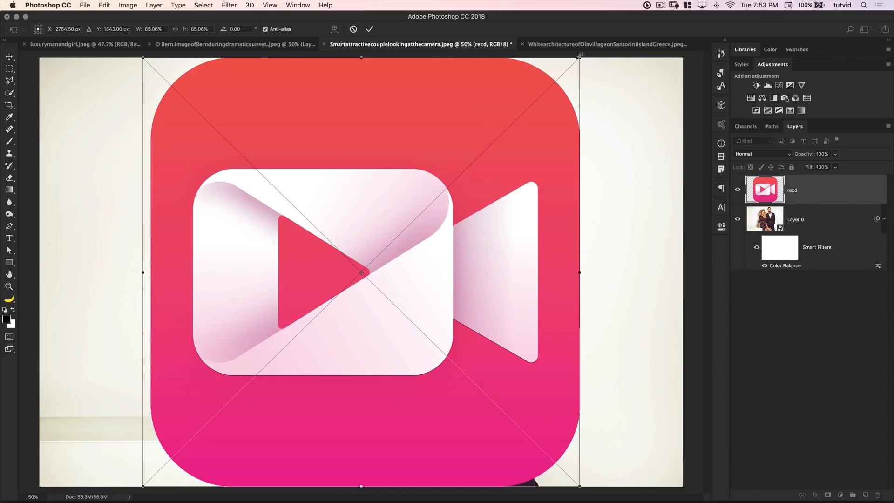
Scale the placed recd logo down to about 3.5%, move it onto the blank wall beside the woman, and collapse Layer 0's filters.
left_click_drag(580, 56, 370, 264)
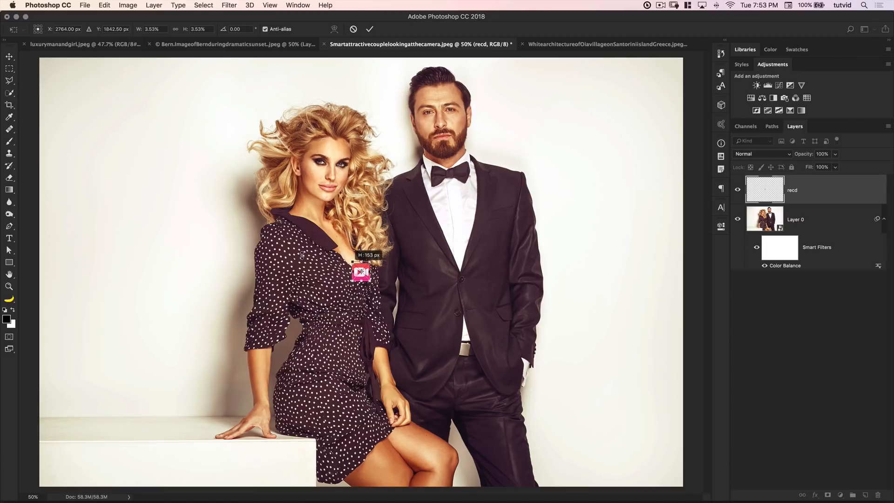
mouse_move(360, 274)
left_mouse_down()
mouse_move(216, 200)
mouse_move(360, 273)
left_mouse_up()
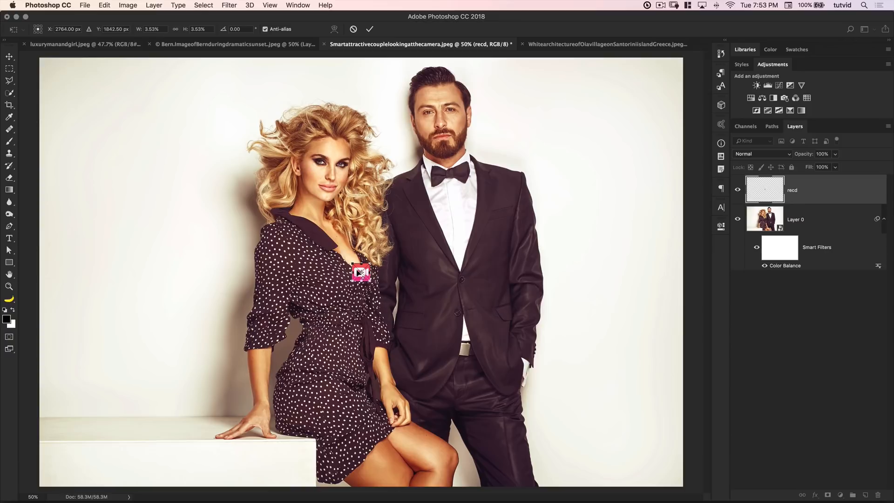
key("Return")
key("v")
left_click_drag(368, 272, 177, 169)
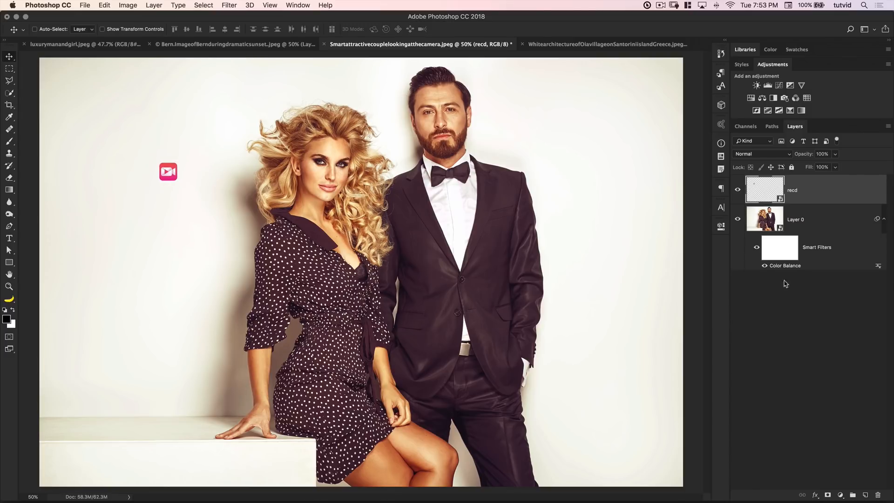
left_click(885, 220)
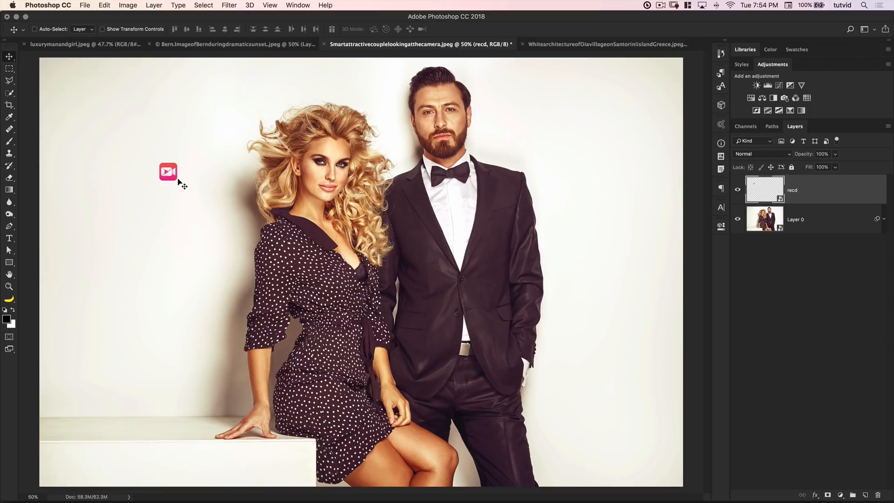
Rasterize the small recd logo, enlarge it on the wall beside the woman to check its quality, and delete the layer.
right_click(823, 190)
left_click(742, 257)
key("super+t")
left_click_drag(179, 159, 280, 64)
left_click_drag(242, 118, 163, 172)
key("Return")
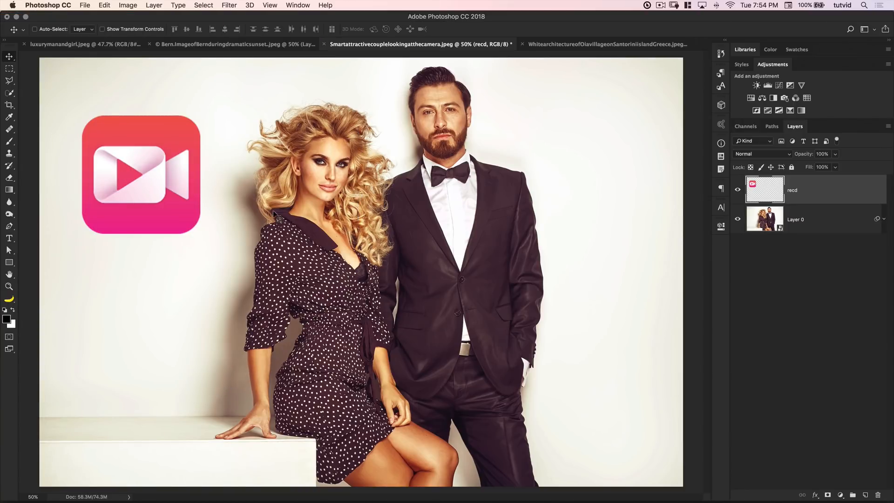
key("BackSpace")
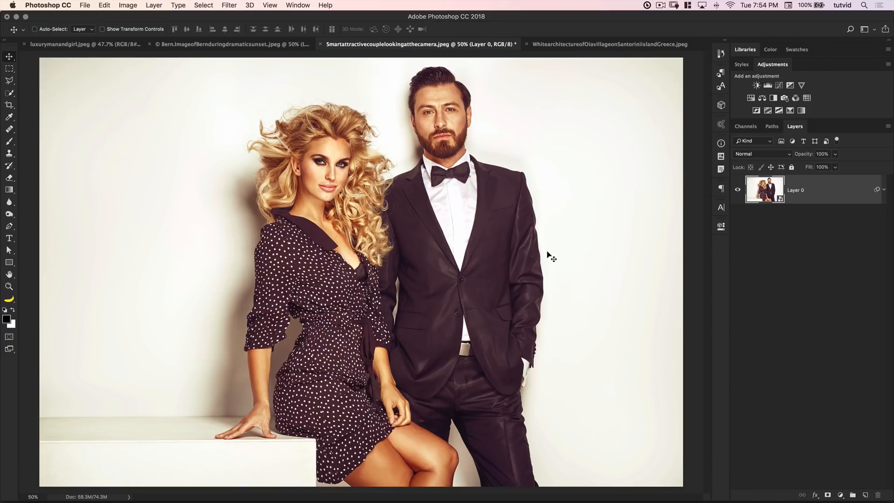
Return to Finder and place recd.ai in the portrait again as a smart object above Layer 0.
key("super+Tab")
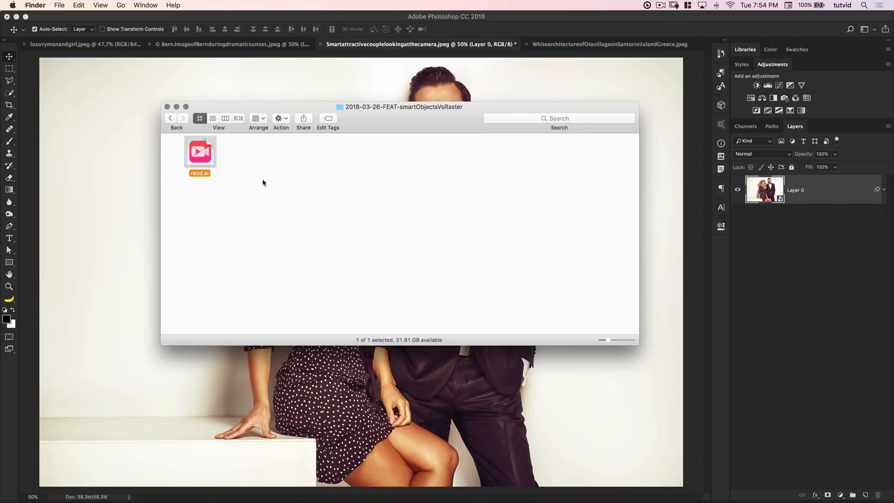
left_click(226, 189)
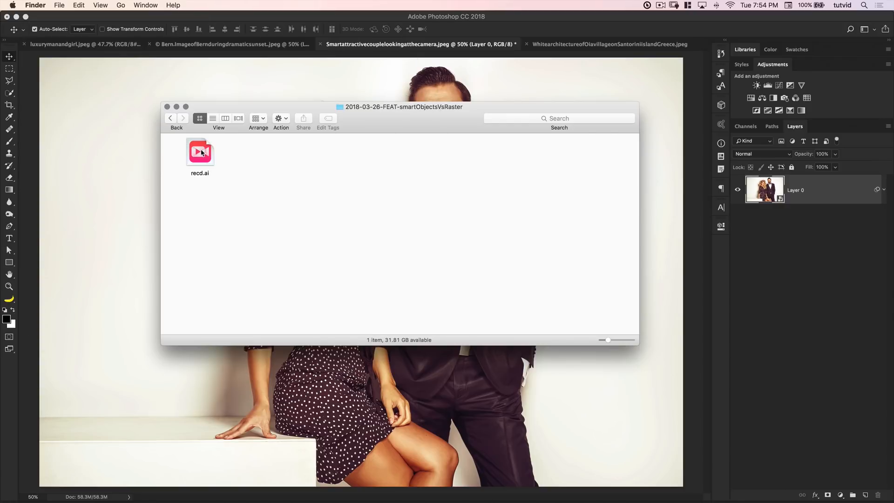
left_click_drag(262, 109, 303, 110)
left_click_drag(245, 153, 140, 144)
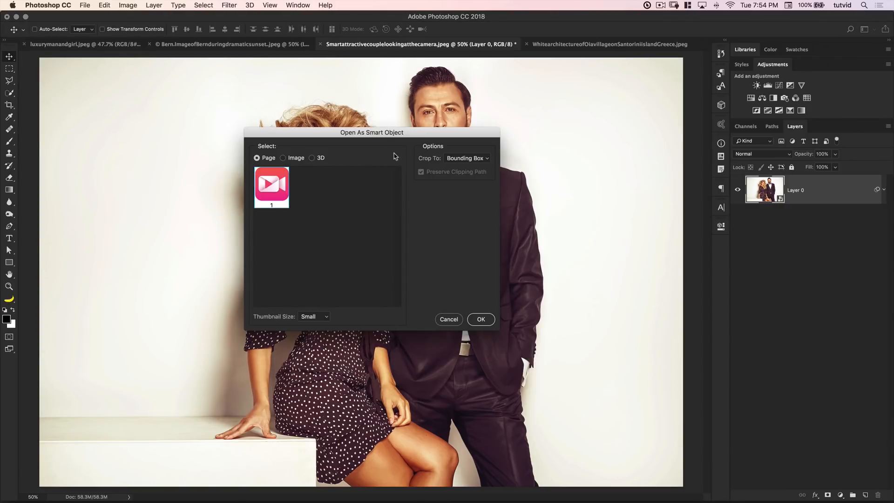
left_click(493, 320)
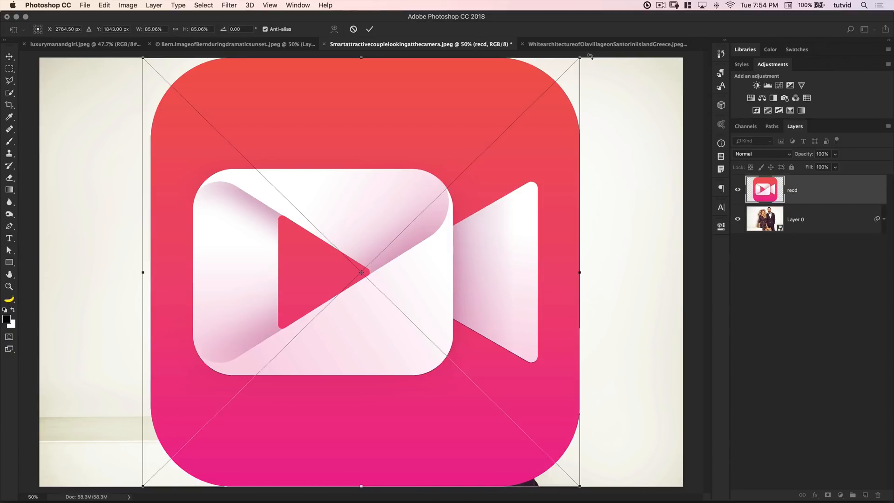
Scale the newly placed recd smart object to about 27% and position it on the blank wall beside the woman.
left_click_drag(581, 59, 425, 205)
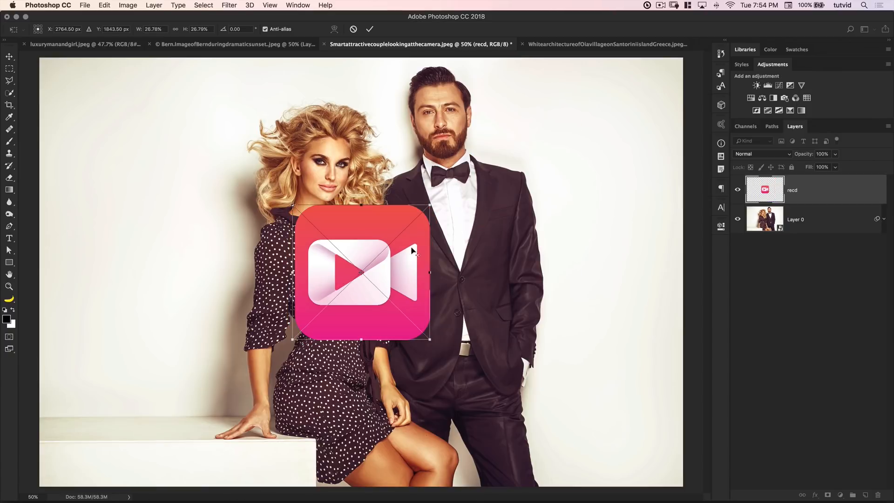
left_click_drag(354, 253, 140, 188)
key("Return")
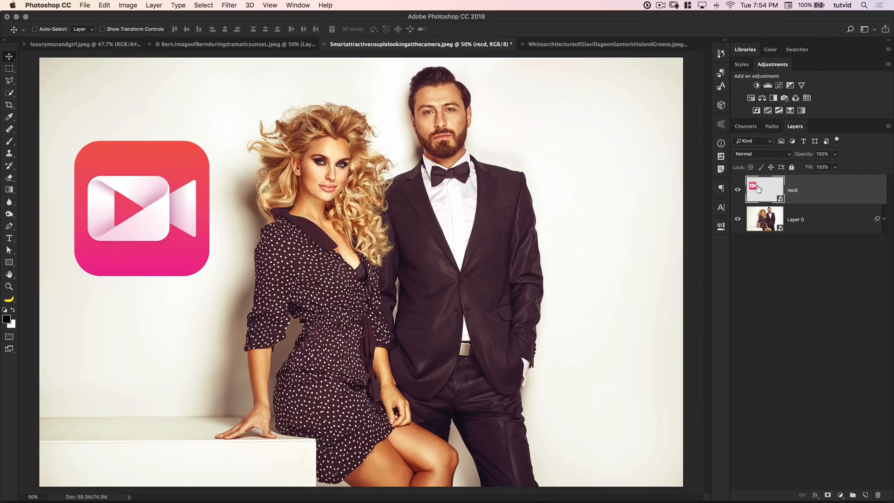
Enlarge the recd smart object to about 159% and position it so the logo fills the portrait canvas.
key("super+minus")
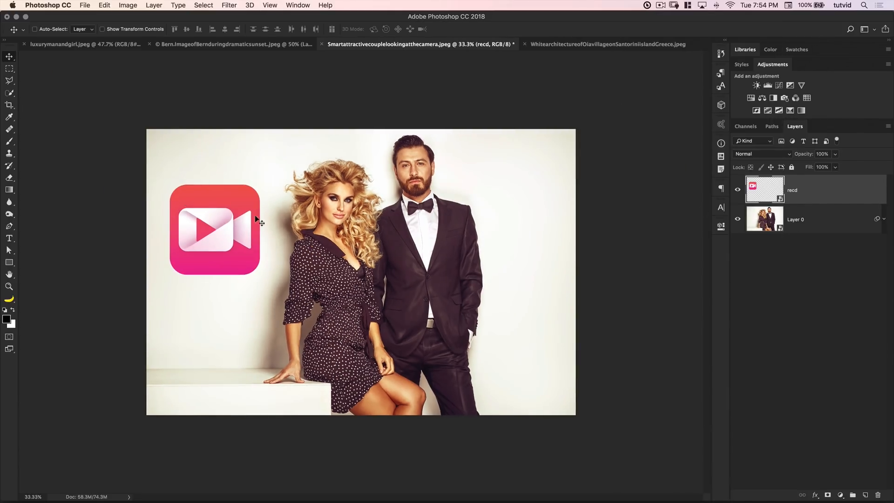
key("super+t")
left_click_drag(262, 184, 592, 70)
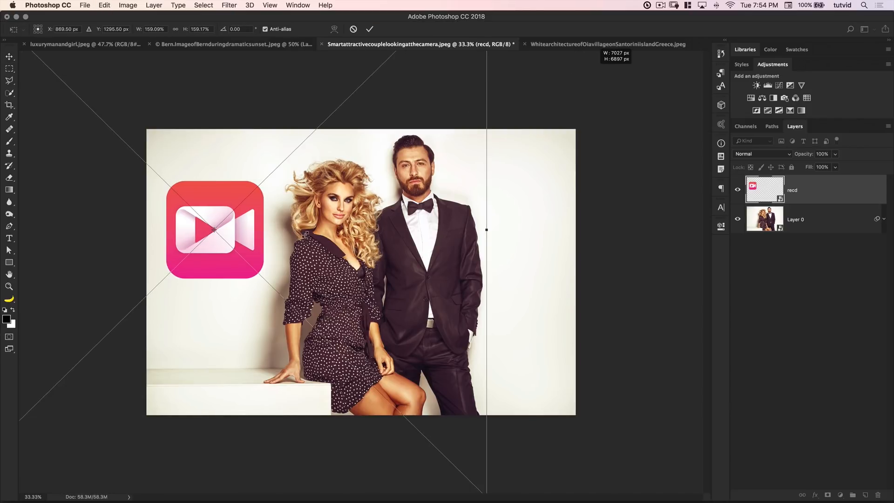
left_click_drag(266, 228, 432, 240)
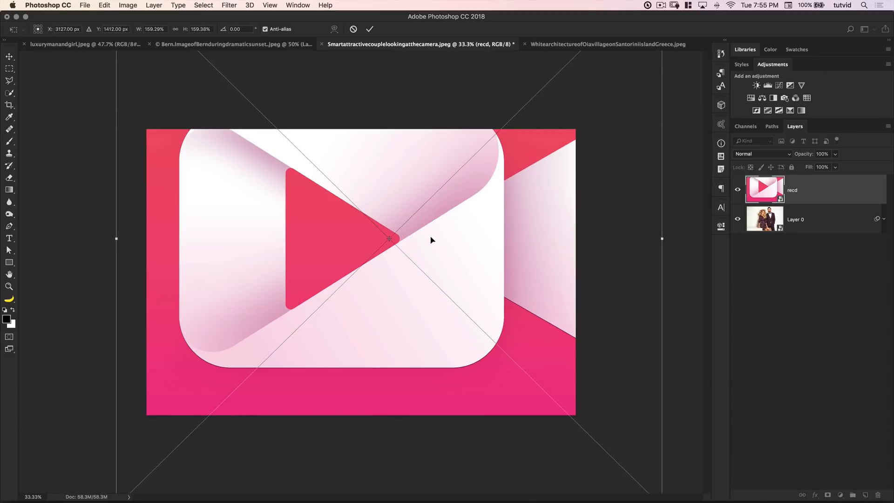
key("shift+Down")
key("shift+Down")
key("shift+Down")
key("shift+Down")
key("shift+Left")
key("shift+Left")
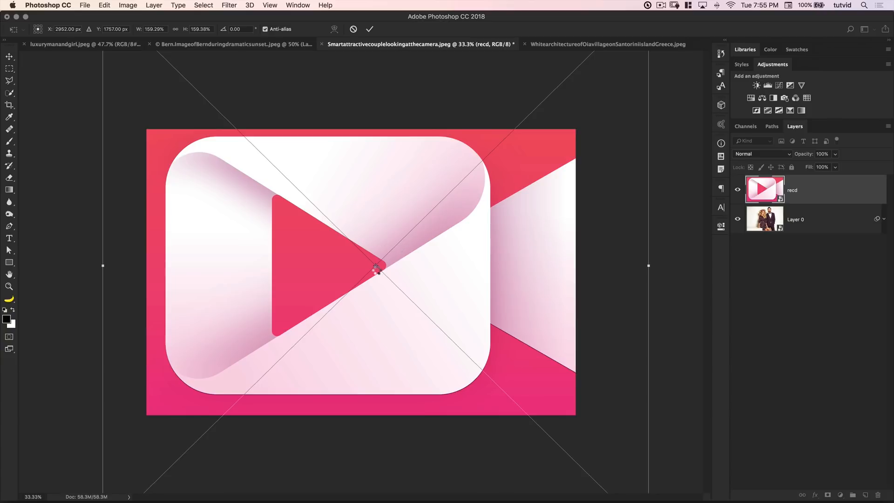
key("Return")
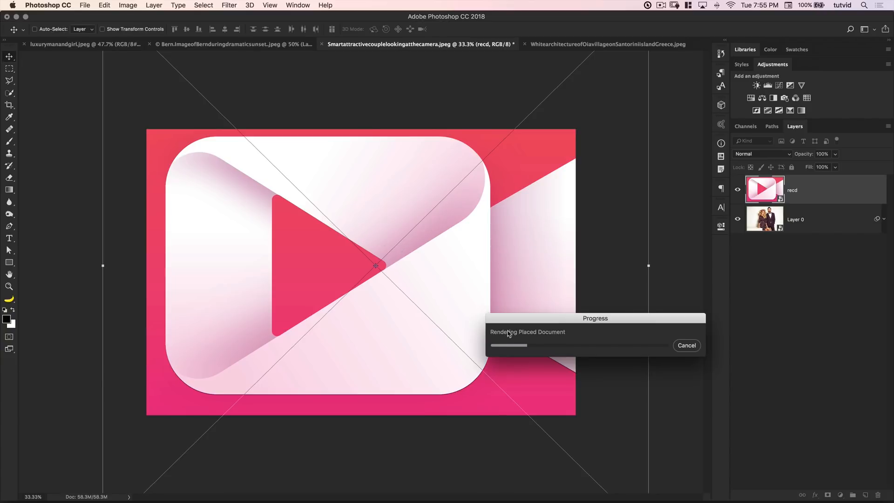
left_click_drag(573, 322, 551, 329)
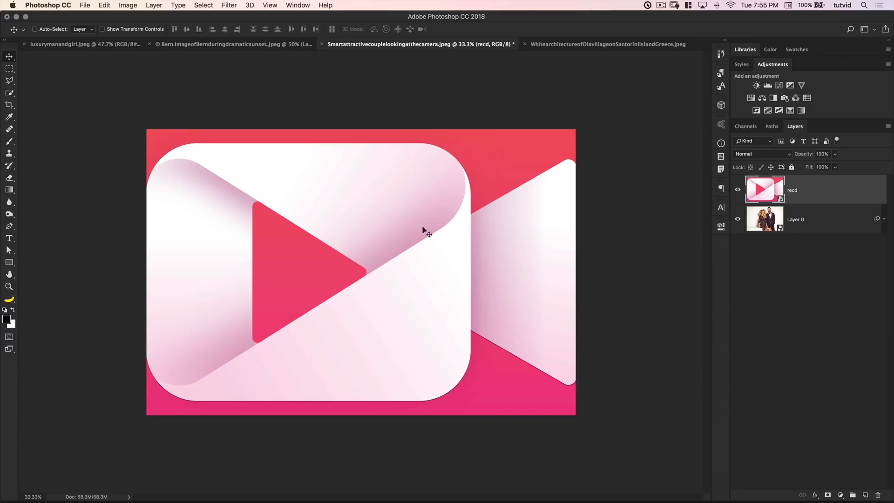
Examine the enlarged recd logo's edges and gradients up close to judge its sharpness after scaling.
key("z")
left_click(379, 322)
left_click(371, 294)
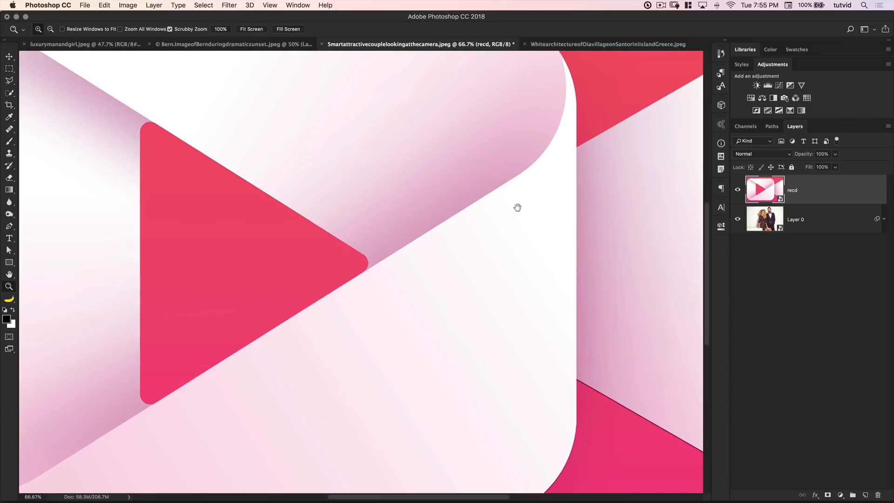
left_click_drag(517, 208, 467, 289)
left_click_drag(583, 233, 419, 246)
left_click_drag(457, 340, 532, 48)
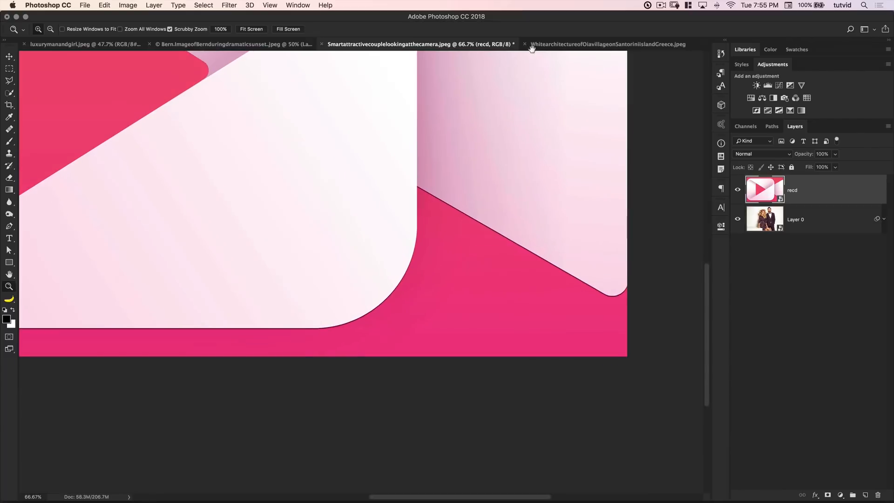
left_click_drag(372, 243, 565, 296)
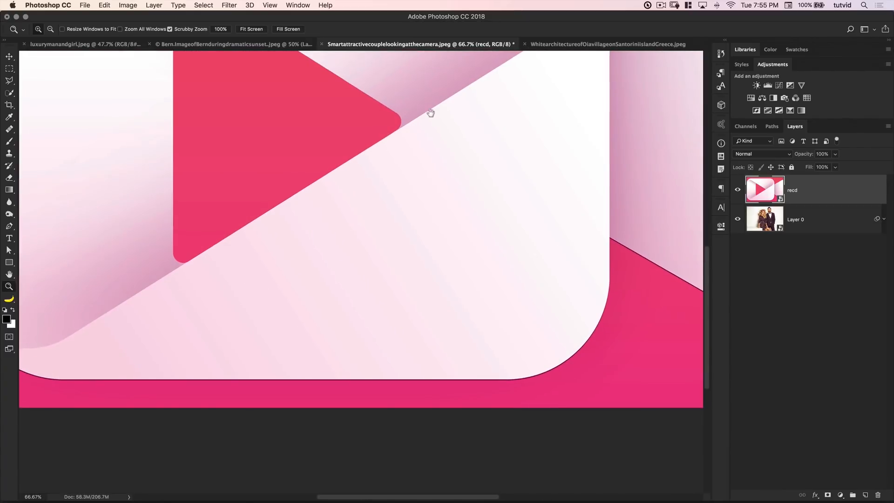
left_click_drag(426, 98, 485, 324)
left_click_drag(503, 171, 474, 177)
key("super+minus")
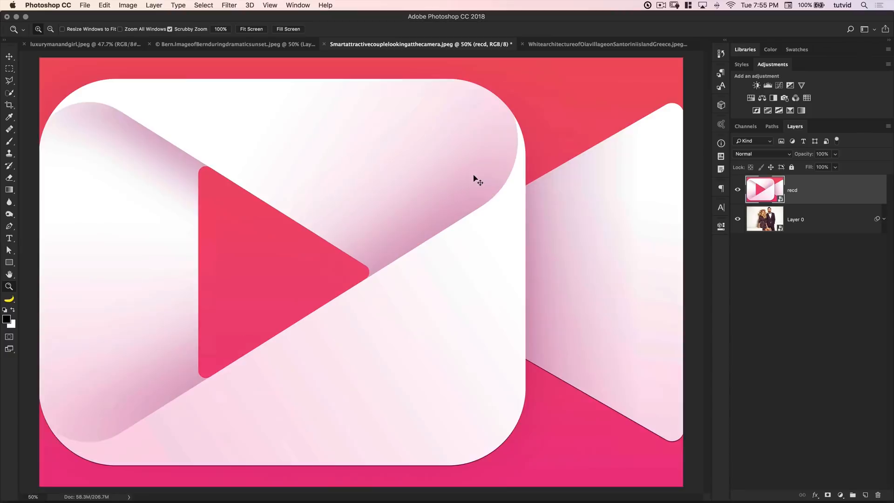
key("super+minus")
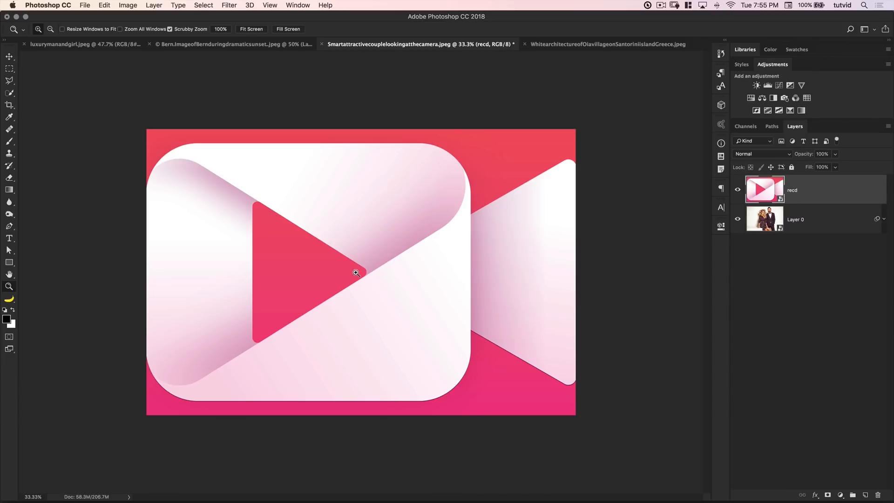
Delete the recd logo layer and rasterize Layer 0 into a regular pixel layer.
key("BackSpace")
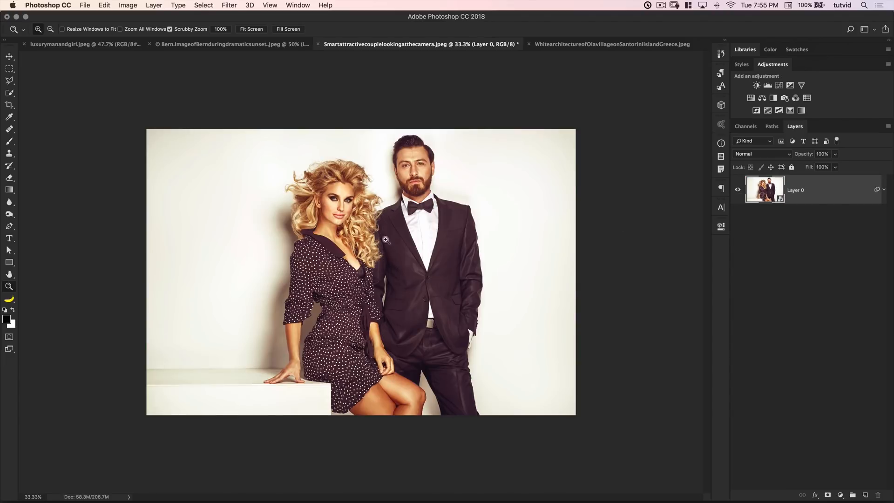
left_click(365, 182)
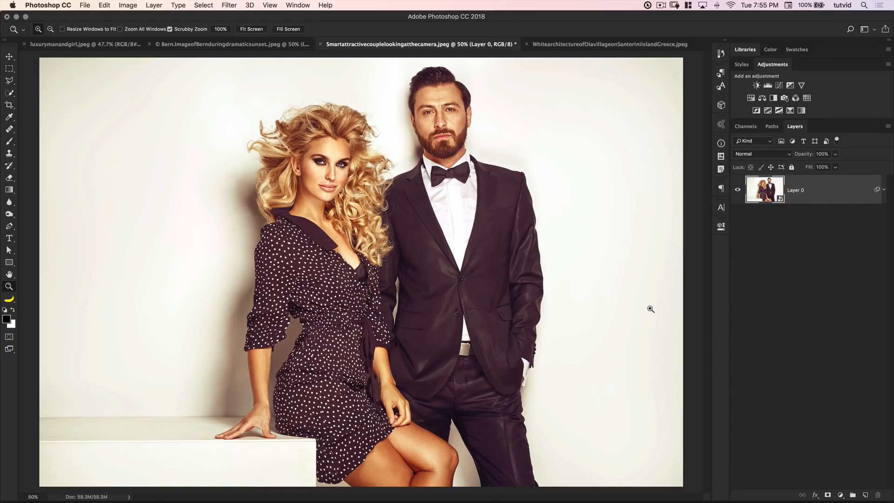
key("v")
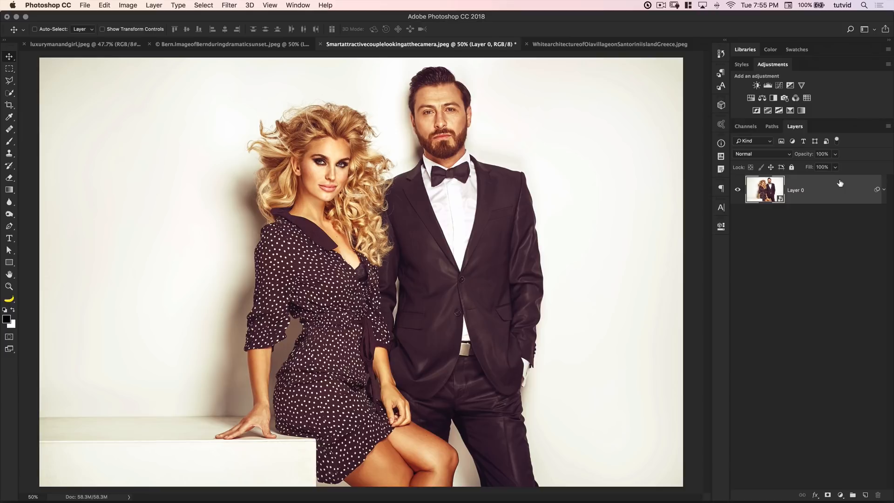
right_click(841, 183)
left_click(744, 257)
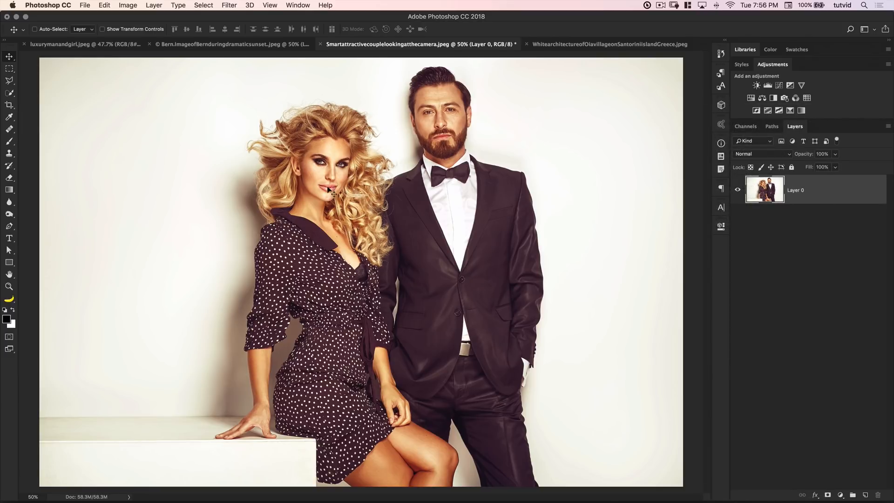
Cut a wide rectangular band across the couple's faces onto a new layer and shift it to the right.
key("m")
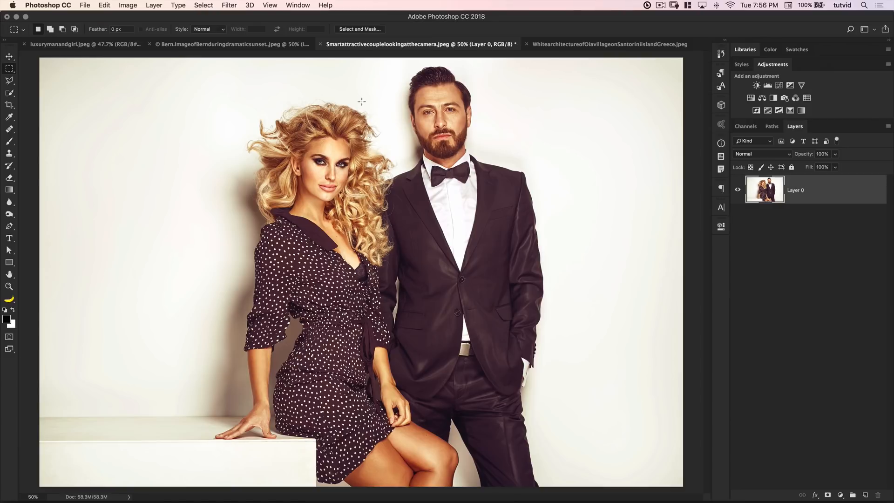
left_click_drag(261, 95, 574, 196)
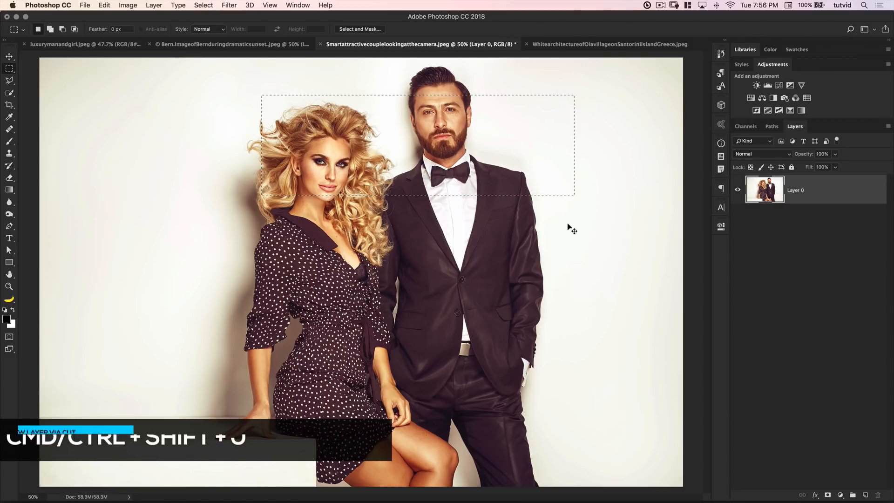
key("super+shift+j")
key("v")
left_click_drag(447, 127, 502, 127)
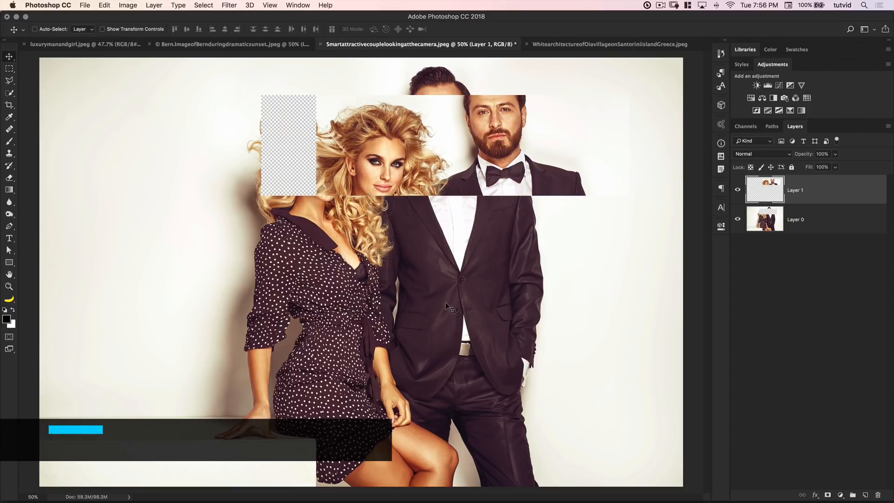
Cut a rectangular band across the couple's torsos from Layer 0 onto a new layer and shift it to the left.
key("m")
left_click_drag(154, 249, 516, 297)
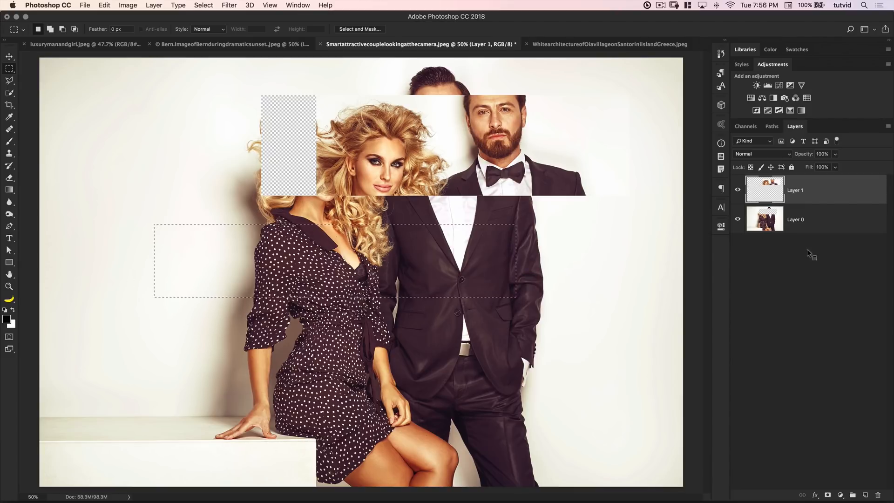
left_click(783, 221)
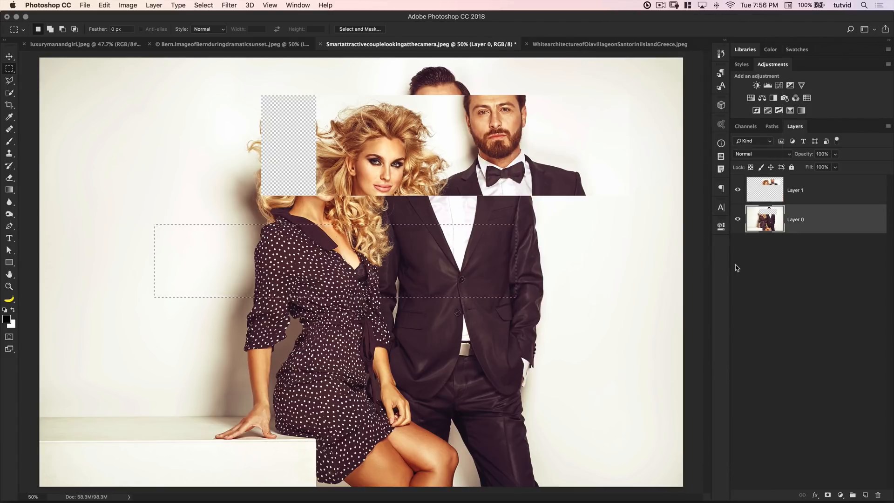
key("super+shift+j")
key("v")
left_click_drag(434, 268, 349, 268)
Cut a rectangular band at hip height from Layer 0 onto a new layer and shift it to the right.
left_click(760, 247)
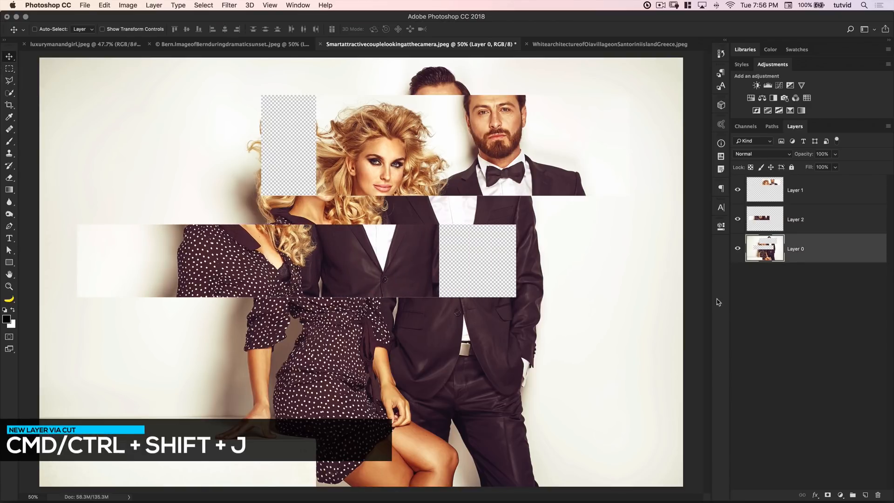
key("m")
left_click_drag(277, 351, 599, 420)
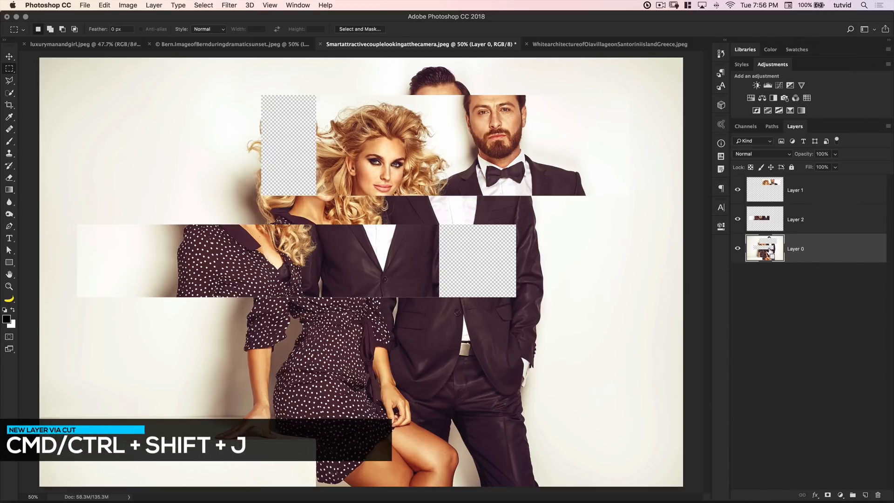
key("super+shift+j")
key("v")
left_click_drag(417, 375, 502, 373)
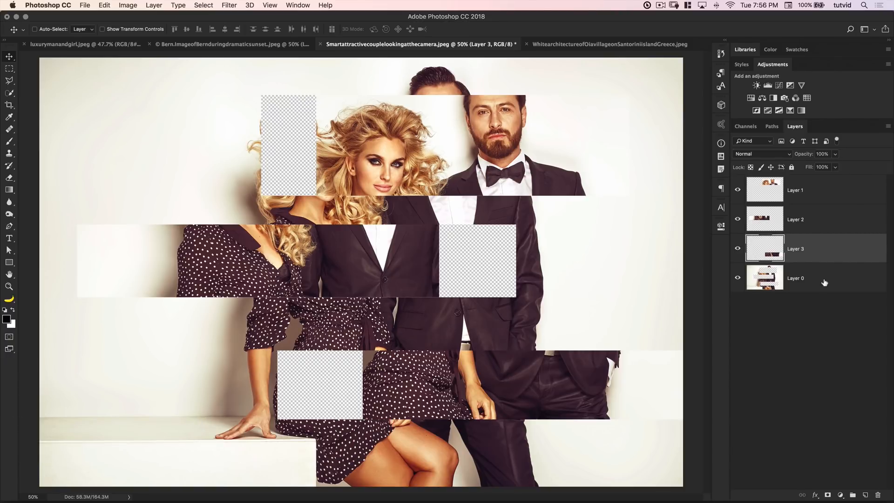
Add a Curves adjustment directly above Layer 0, lowering the Red curve and raising the Blue curve for a cool blue tint.
left_click(802, 279)
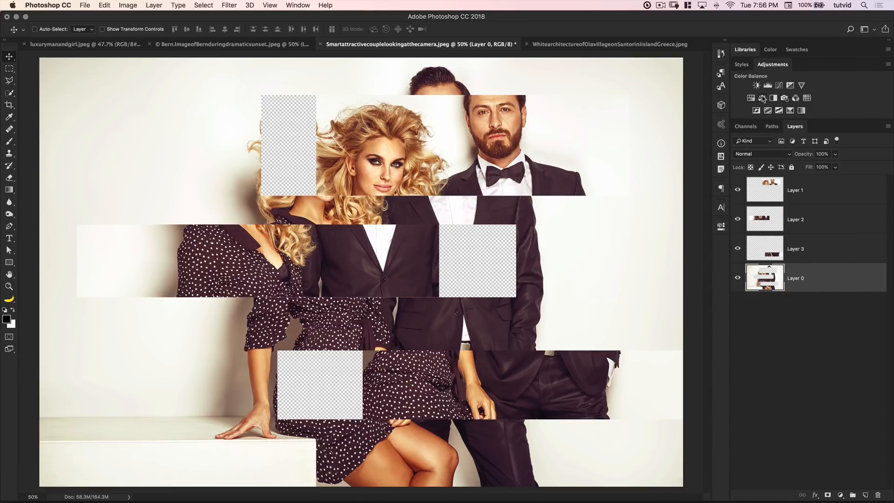
left_click(779, 85)
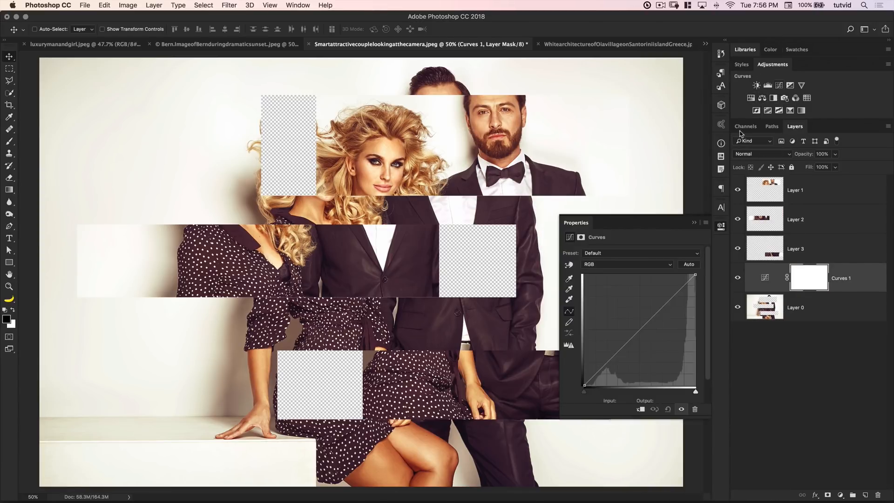
left_click(632, 266)
left_click(590, 271)
left_click(645, 331)
left_click_drag(646, 332, 654, 351)
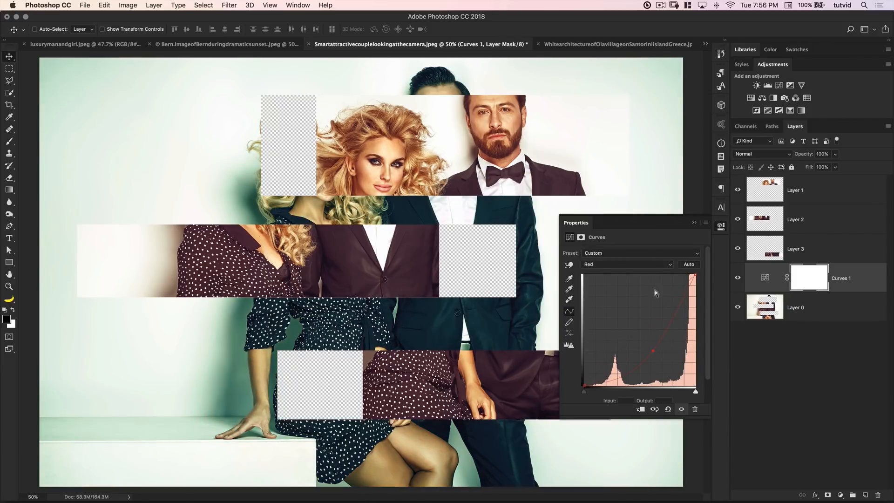
left_click(640, 265)
left_click(631, 285)
left_click_drag(638, 333, 632, 320)
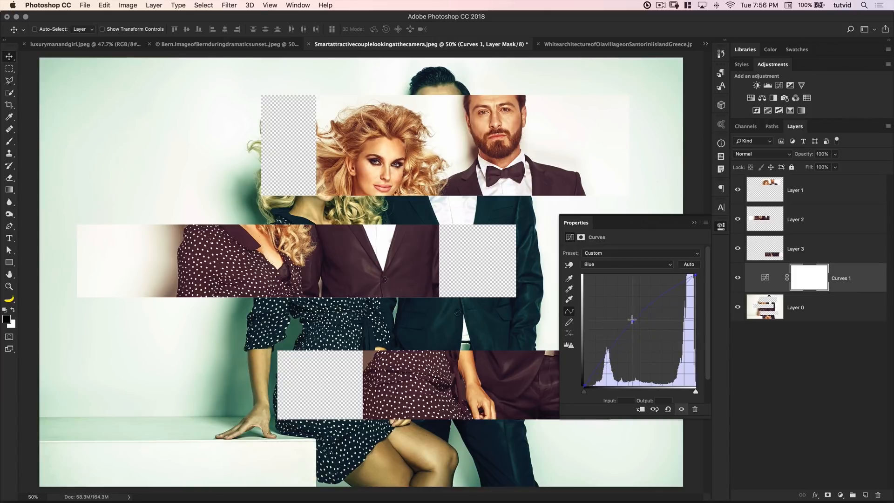
left_click(721, 226)
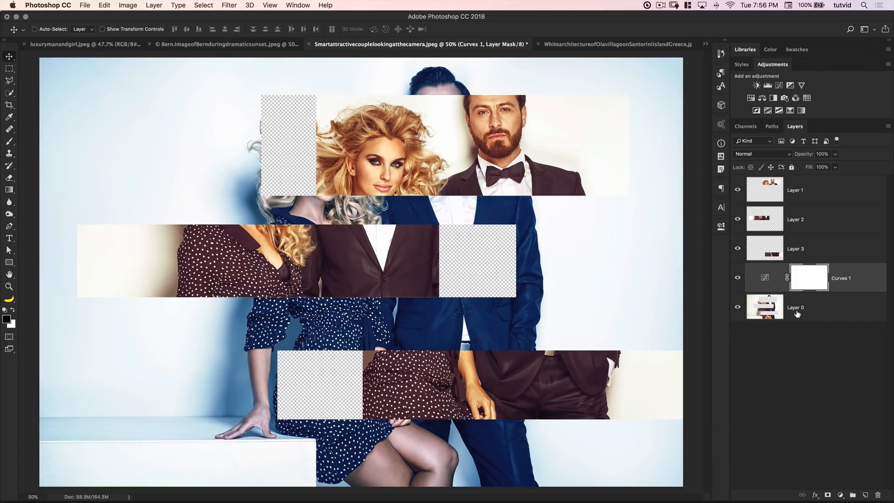
Select all layers from Layer 0 to Layer 1 and convert them into a single smart object.
left_click(816, 305)
left_click(828, 191, "shift")
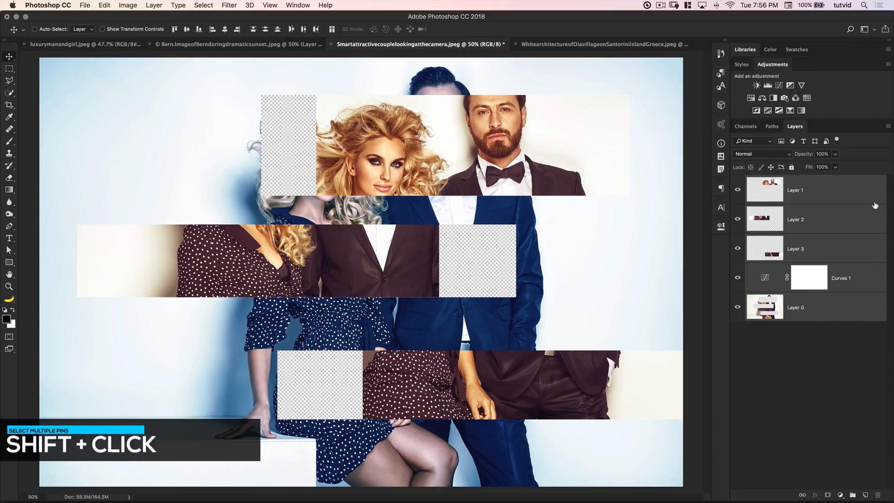
right_click(810, 188)
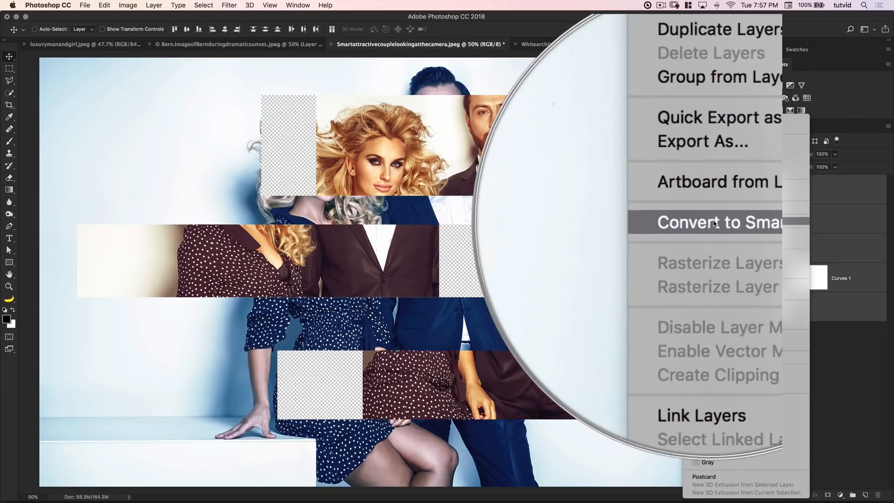
left_click(745, 224)
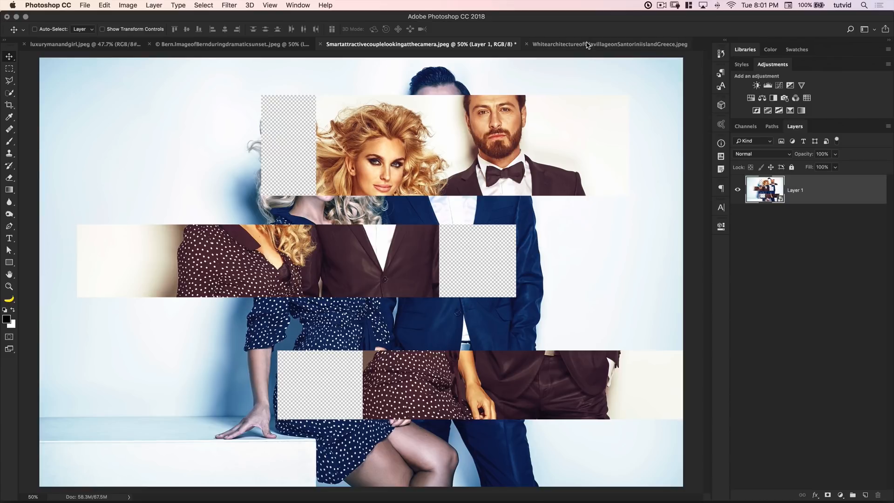
Switch to the Santorini image and place bandw.jpg from the Finder Desktop folder as a smart object above the Background.
left_click(588, 44)
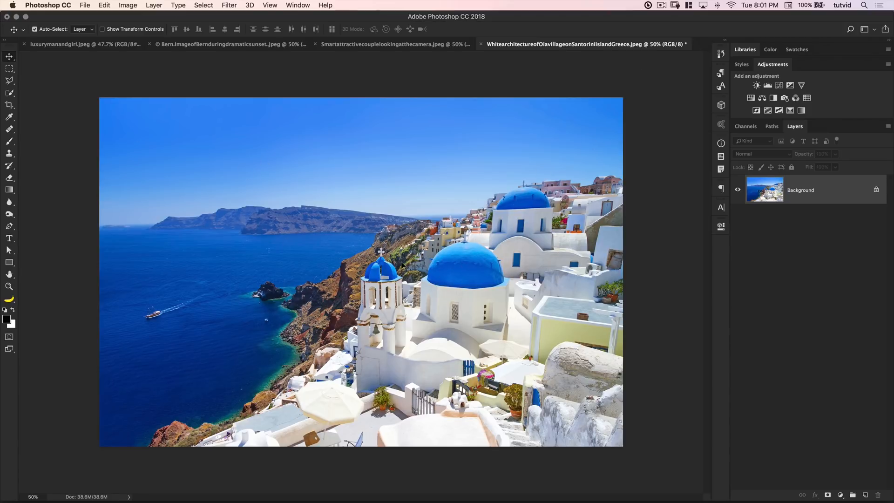
key("super+Tab")
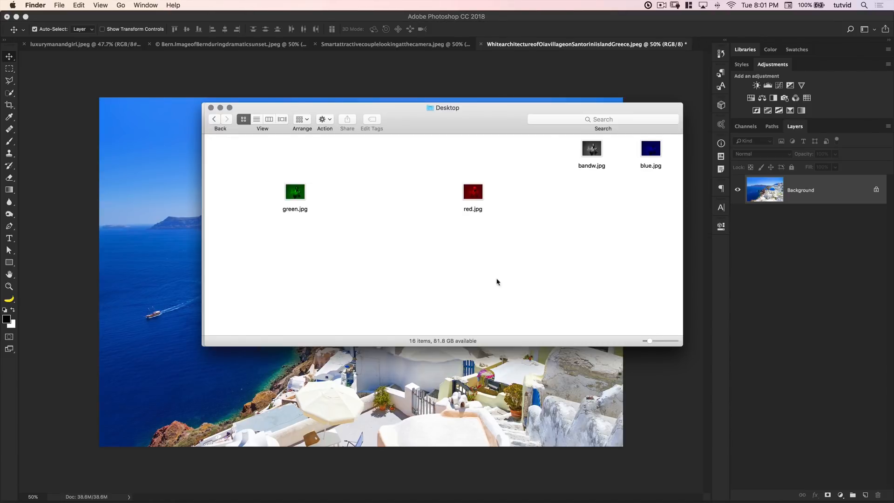
left_click(593, 148)
left_click_drag(592, 148, 146, 278)
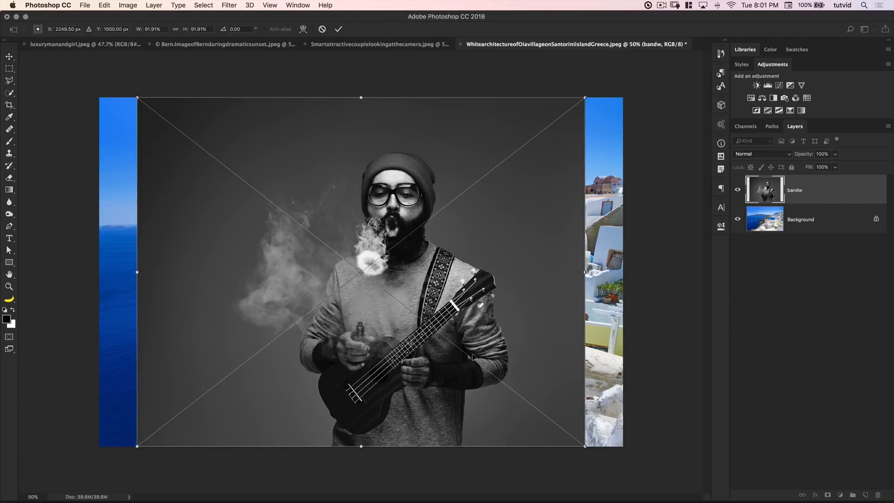
key("Return")
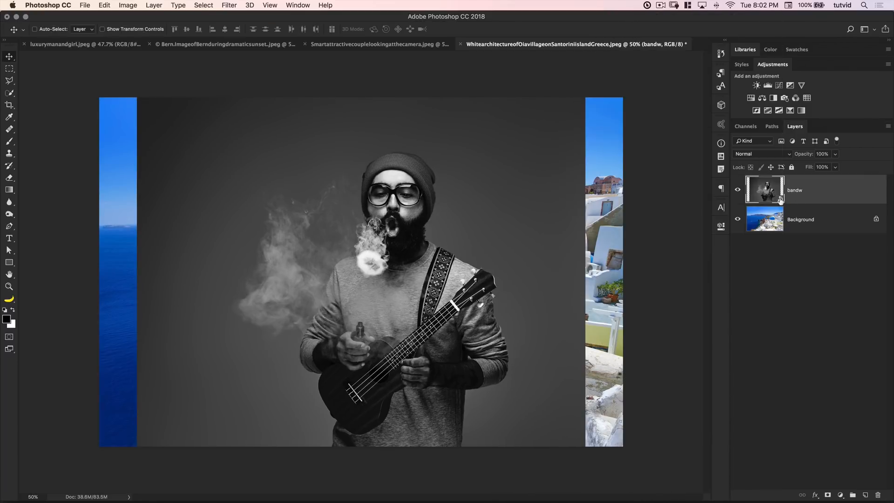
Scale the bandw smart object down to a small thumbnail and position it over the water near the image's lower-left corner.
key("super+t")
left_click_drag(595, 102, 224, 348)
key("Return")
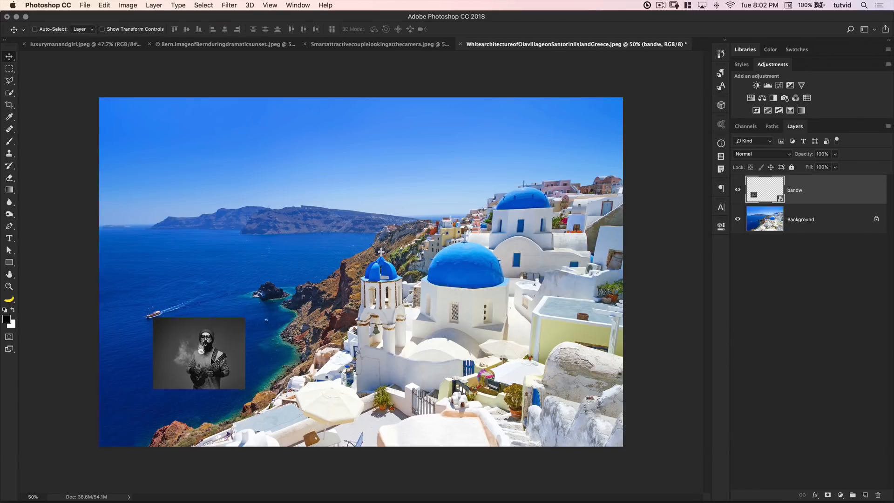
left_click_drag(210, 361, 209, 386)
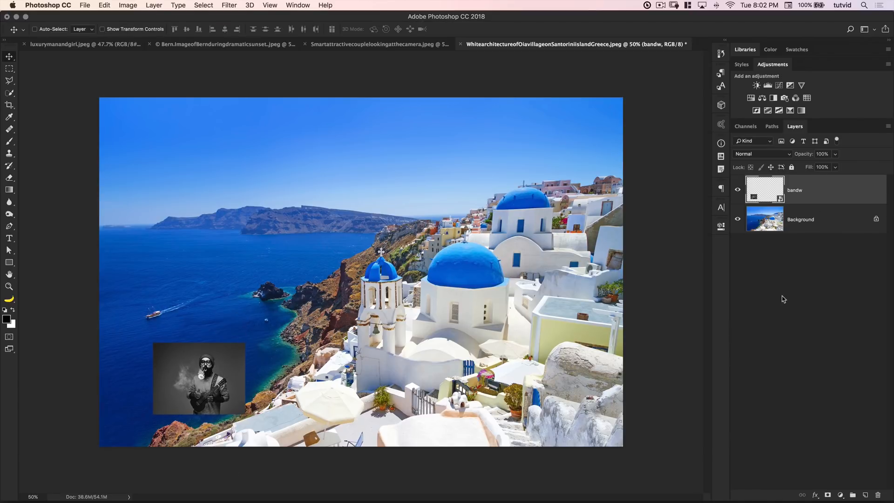
Duplicate the bandw smart object three times into a vertical stack of four and shift the whole stack slightly down.
key("super+j")
left_click_drag(233, 379, 213, 216)
left_click_drag(215, 263, 216, 190)
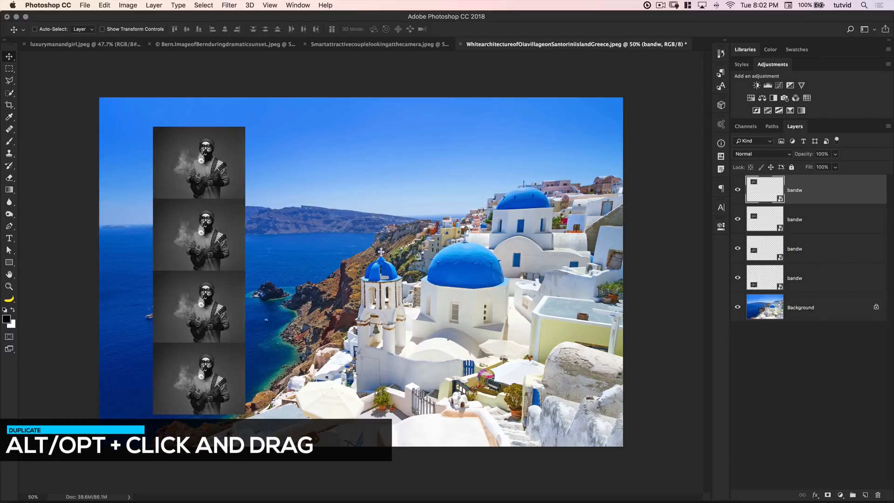
left_click(829, 278, "shift")
left_click_drag(216, 158, 216, 166)
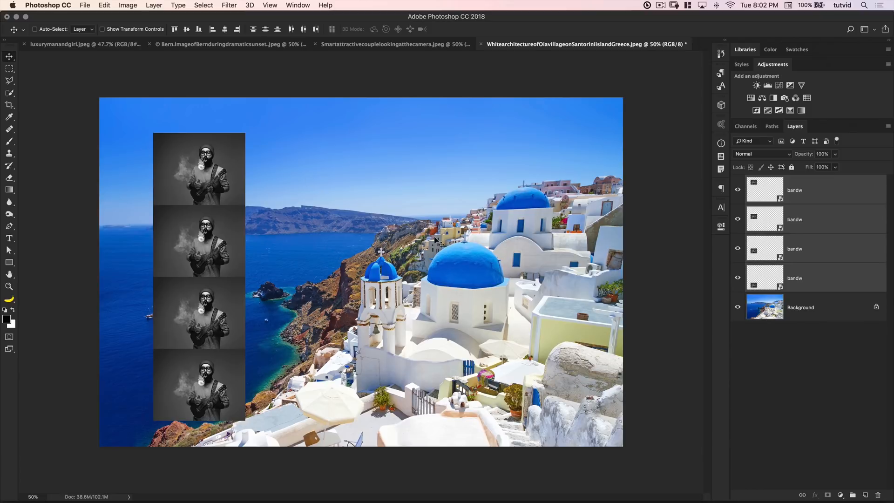
Open the topmost bandw smart object's contents and add a Yellow Photo Filter adjustment at 100% density with Preserve Luminosity off.
left_click(755, 189)
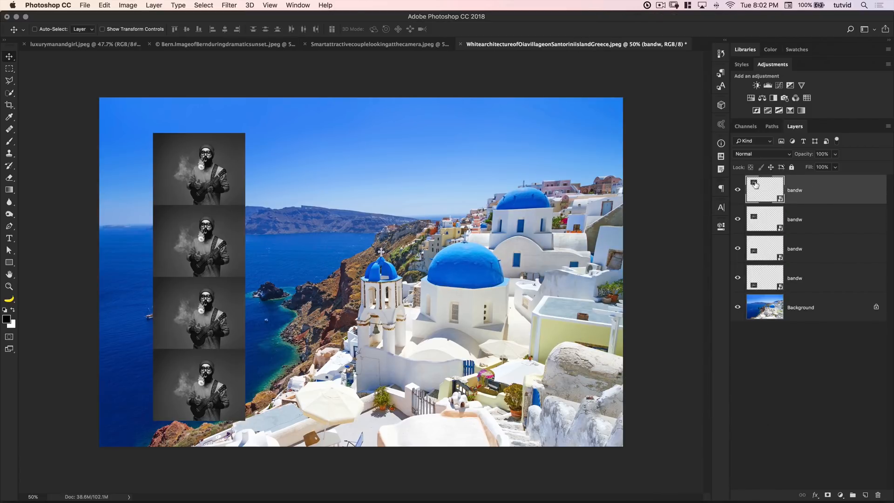
double_click(756, 184)
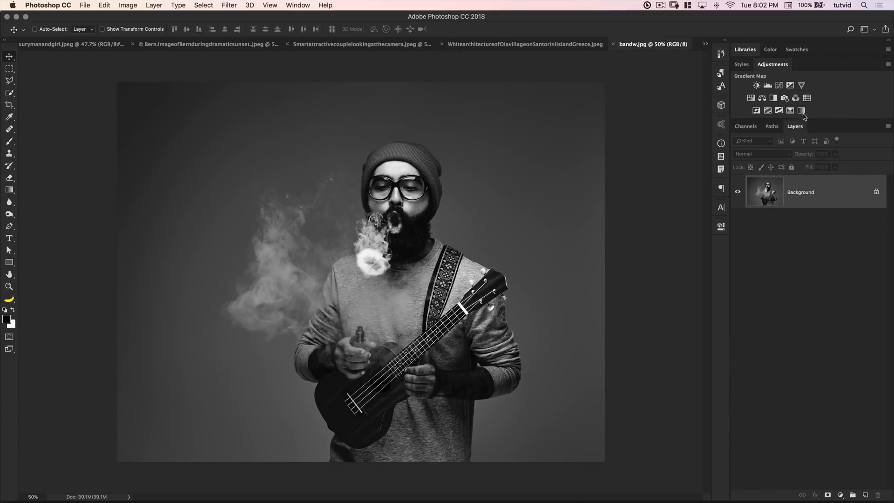
left_click(785, 98)
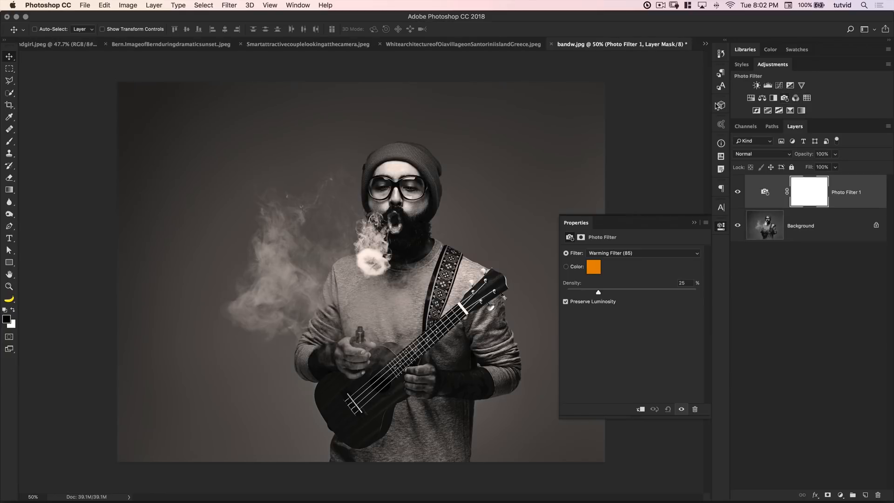
left_click(617, 253)
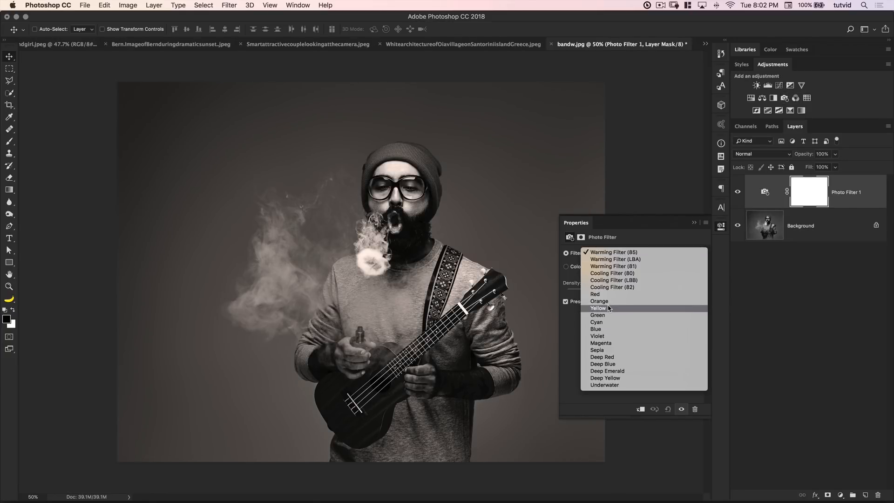
left_click(605, 308)
left_click(697, 292)
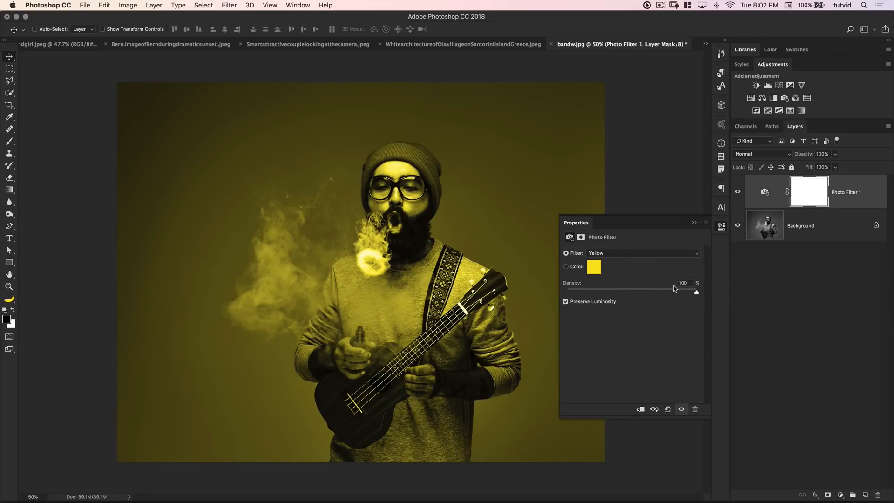
left_click(577, 303)
left_click(721, 225)
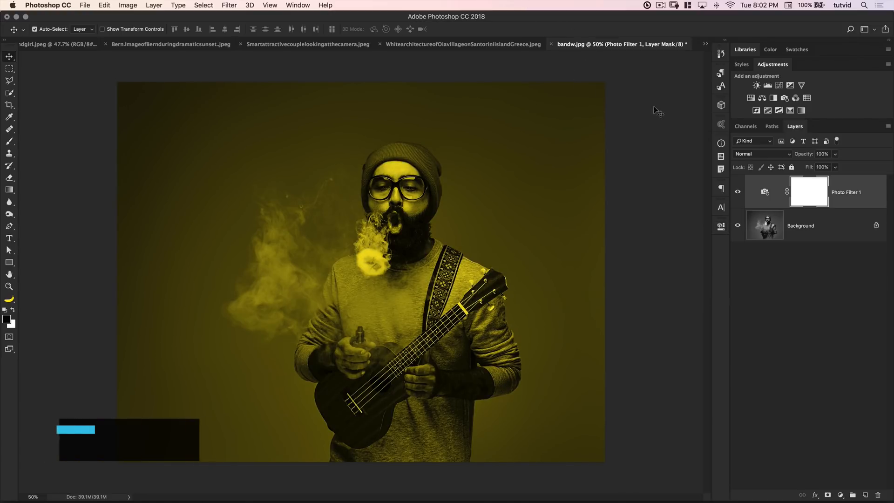
Flatten the layers of bandw.jpg, then save and close it to update all four linked copies.
key("super+s")
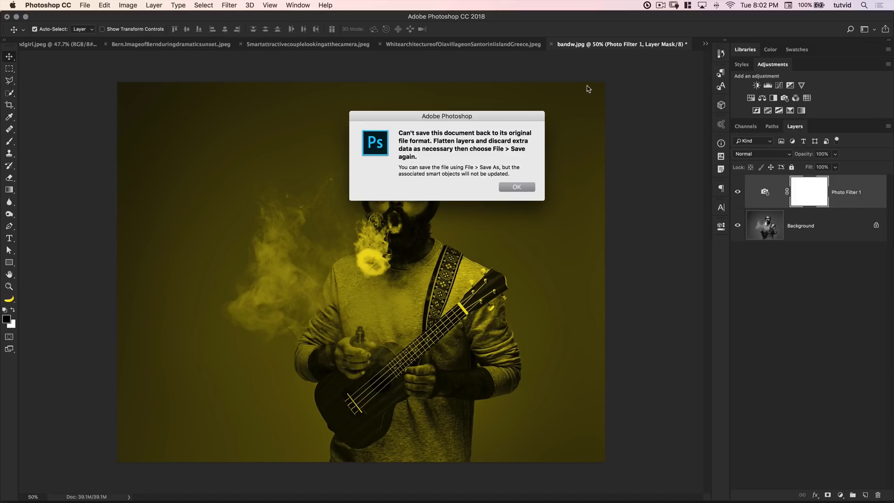
left_click(515, 188)
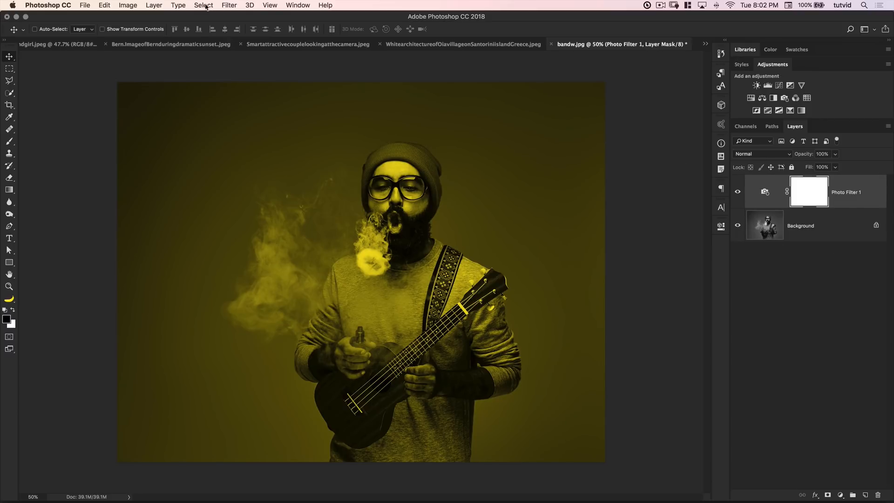
left_click(153, 5)
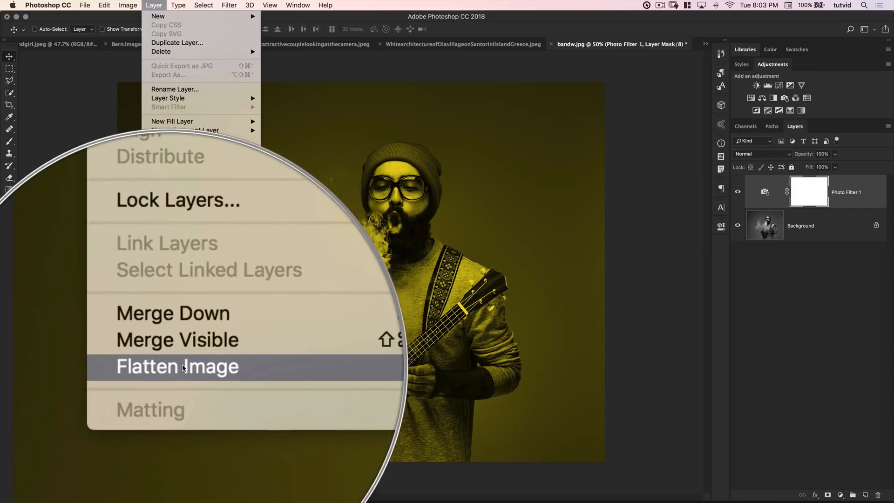
left_click(187, 367)
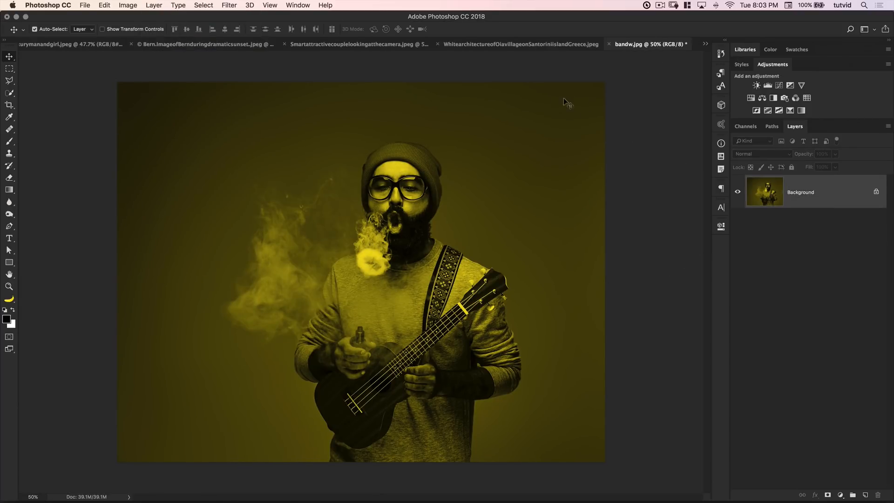
key("super+s")
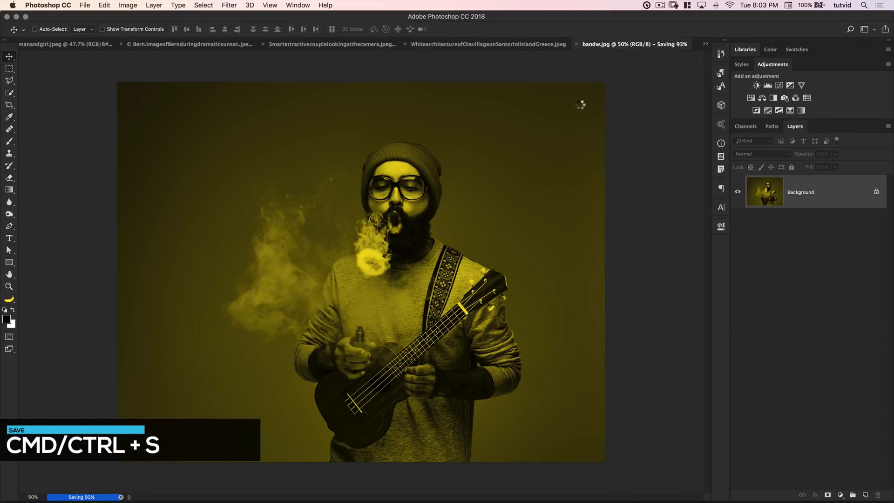
key("super+w")
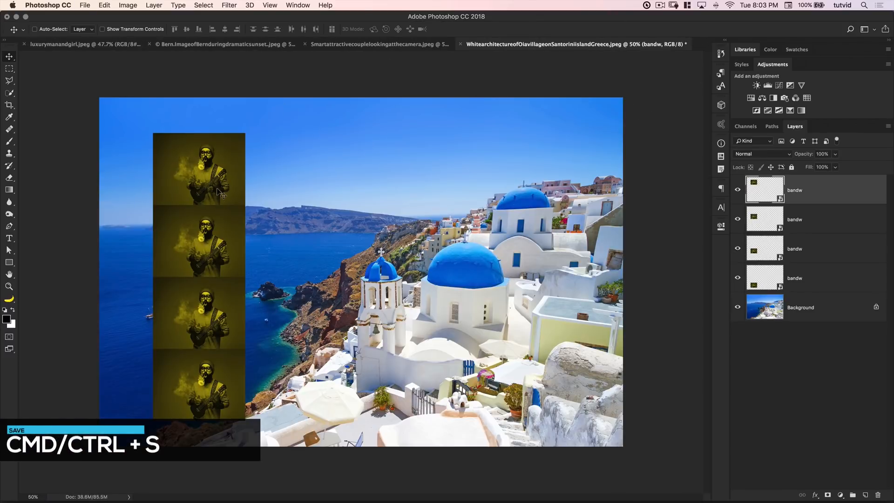
Draw a circle about 428 px across in the sky beside the photo stack and fill it with light blue.
right_click(9, 263)
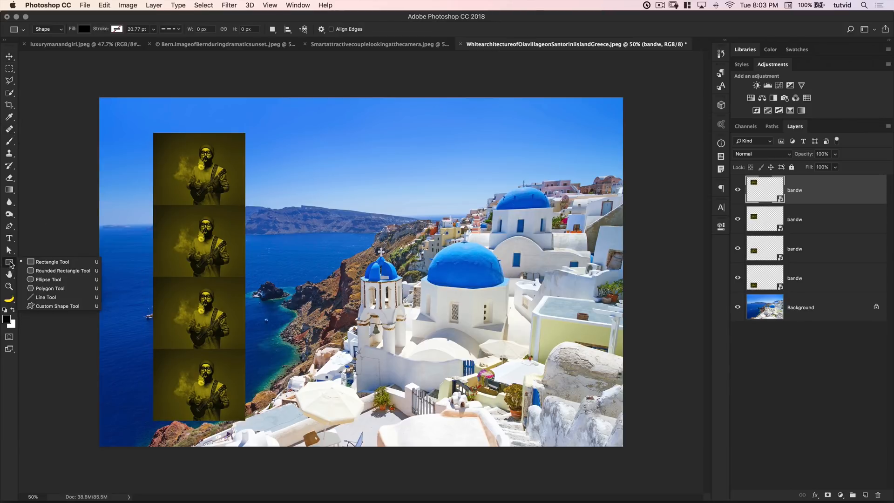
left_click(44, 281)
left_click_drag(339, 142, 389, 191)
left_click(570, 294)
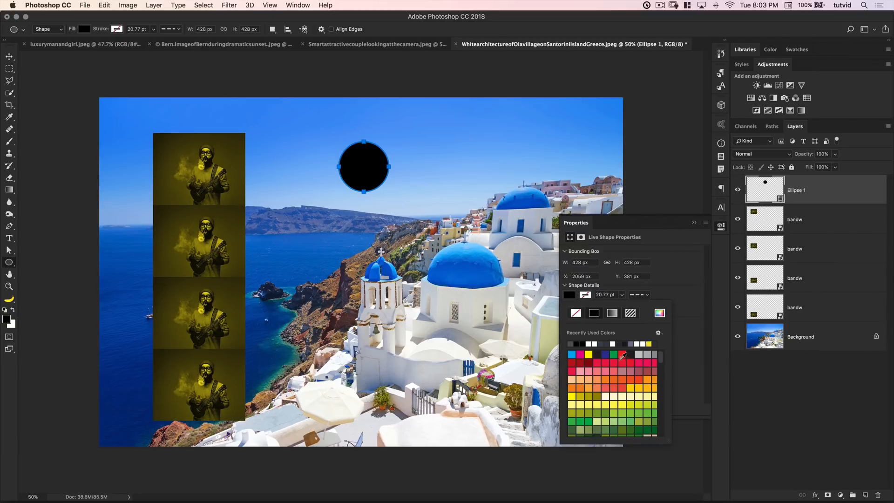
left_click(572, 354)
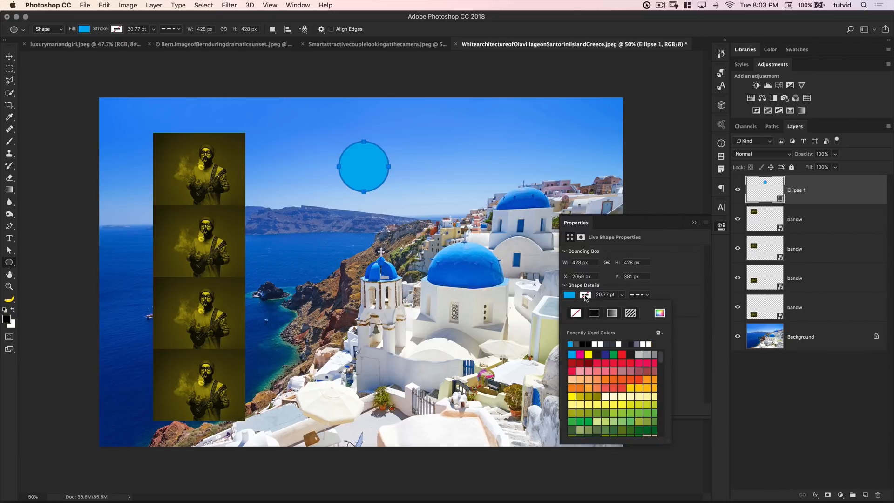
Give the circle a solid magenta stroke aligned to the outside of its path.
left_click(586, 296)
left_click(586, 296)
left_click(588, 296)
left_click(588, 296)
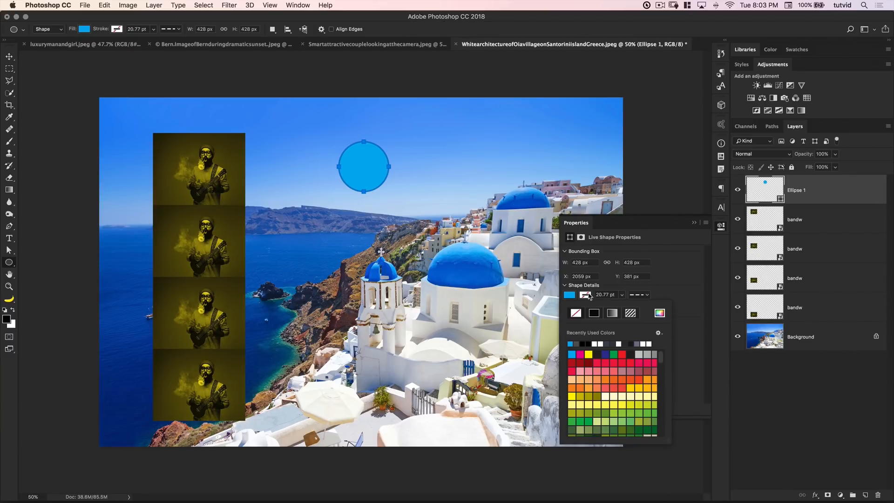
left_click(580, 354)
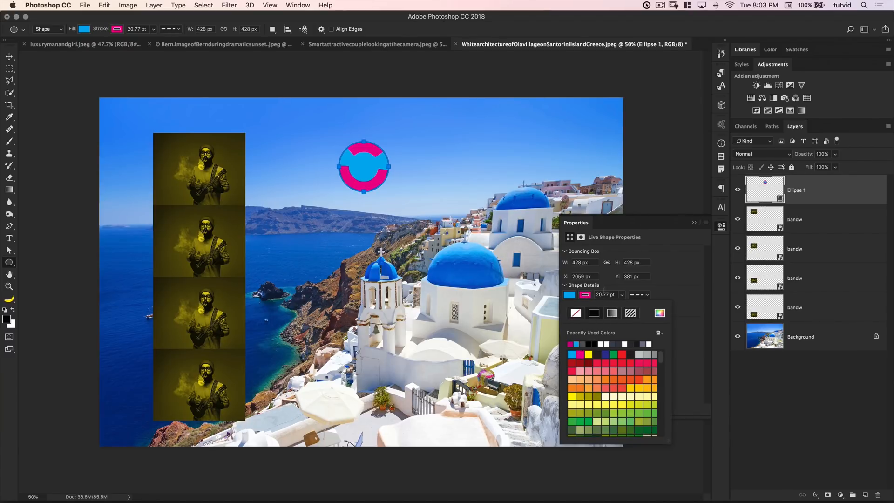
left_click(645, 297)
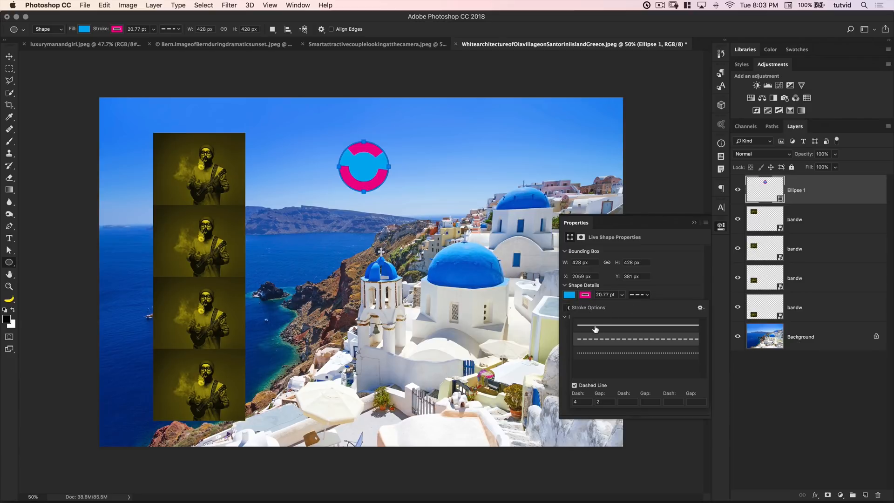
left_click(597, 326)
left_click(622, 295)
left_click(590, 308)
left_click(573, 325)
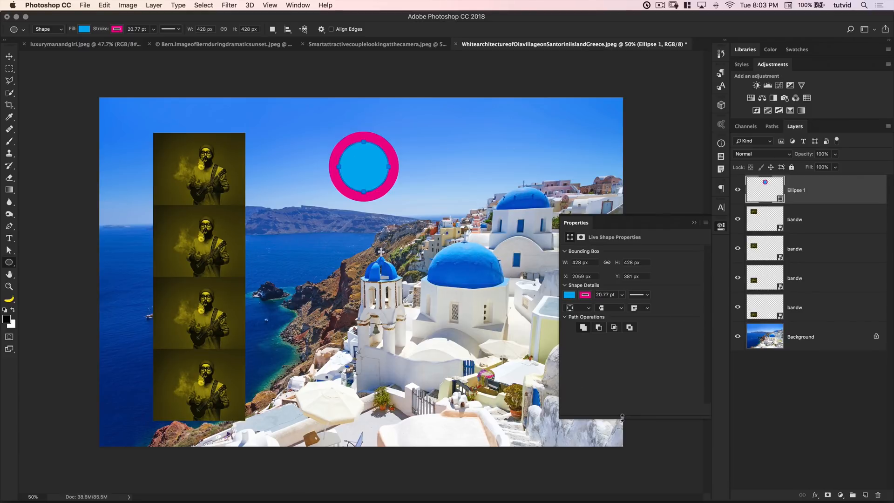
Change the circle's fill to yellow and move it slightly down and to the left.
left_click(570, 296)
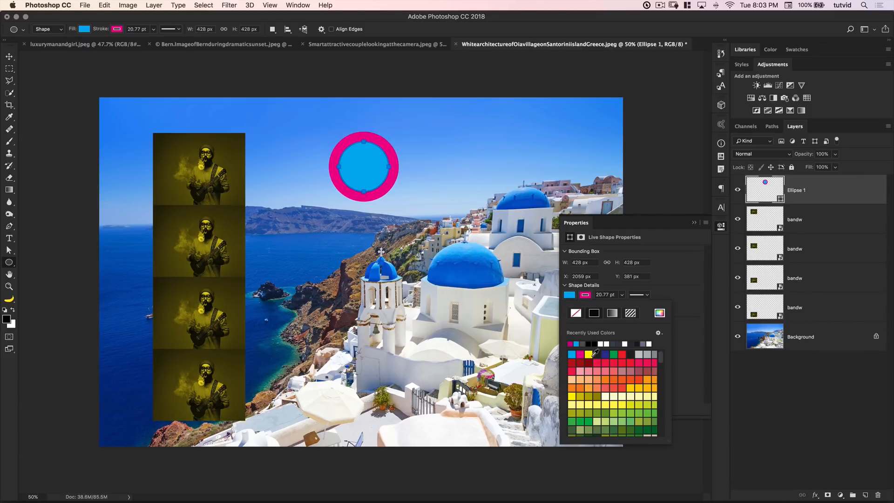
left_click(590, 354)
left_click(10, 56)
left_click_drag(375, 161, 358, 175)
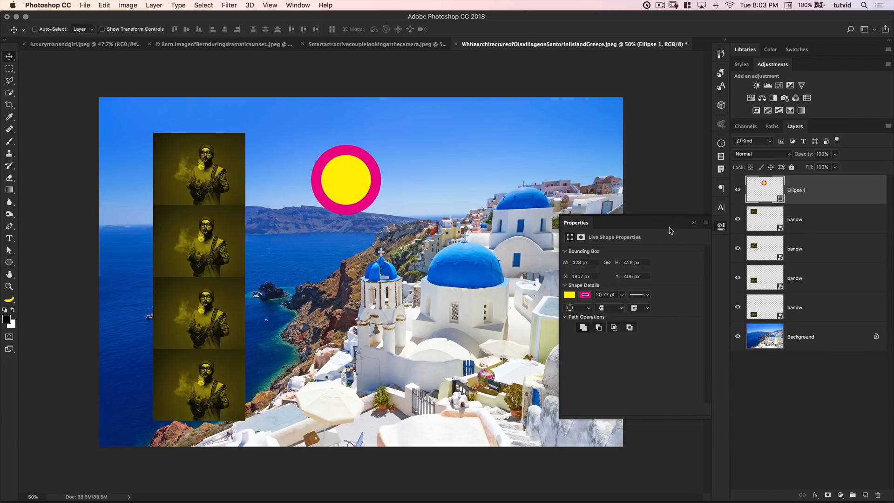
left_click(721, 227)
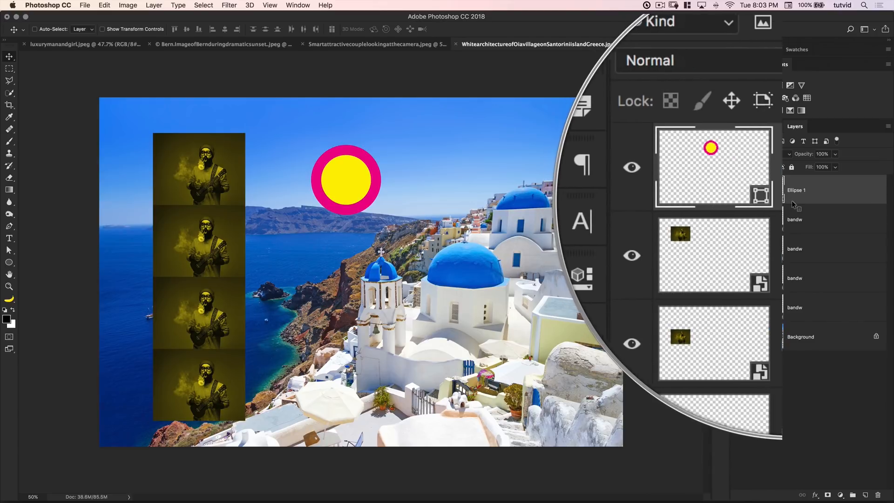
Convert the Ellipse 1 shape to a smart object and duplicate it into six circles spread across the Santorini image.
right_click(819, 180)
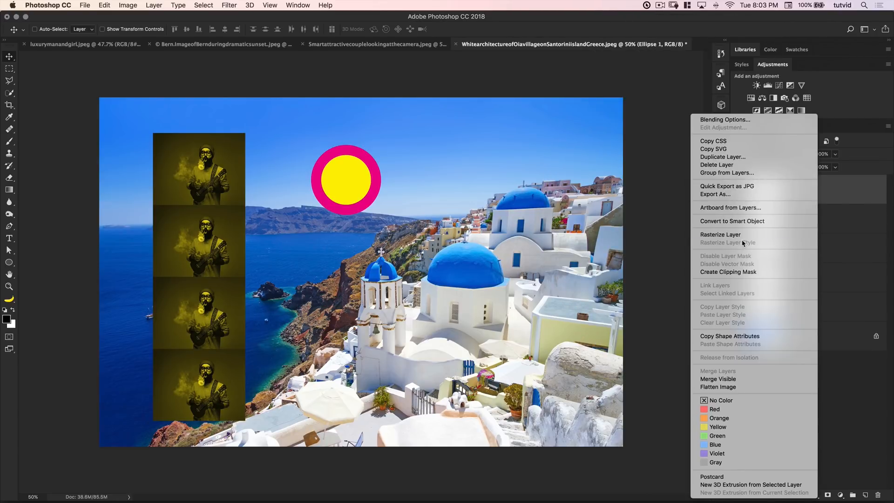
left_click(741, 223)
left_click_drag(342, 184, 358, 370)
left_click_drag(358, 370, 535, 378)
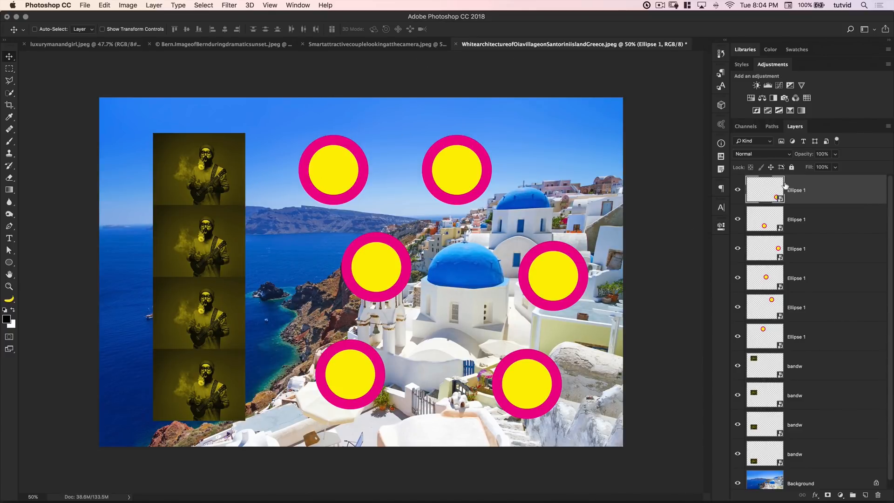
Open the topmost Ellipse 1 smart object's contents, recolor the circle with a light blue fill and white stroke, and save.
double_click(770, 193)
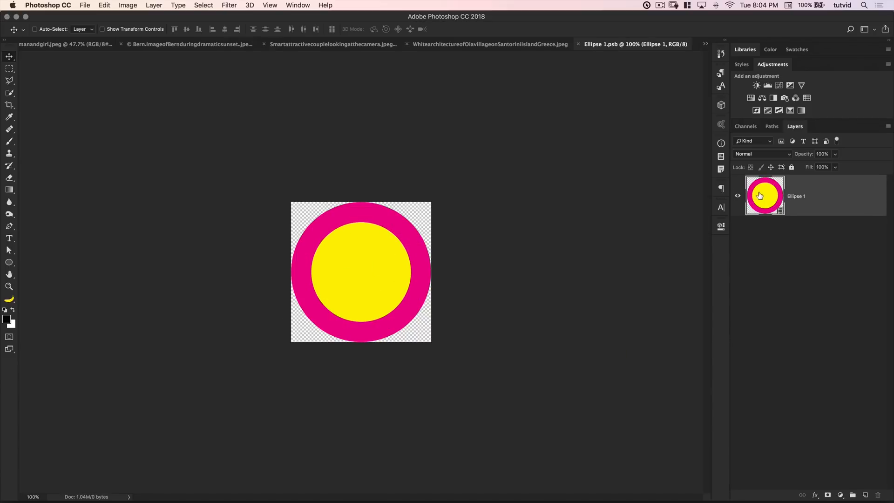
left_click(721, 226)
left_click(570, 296)
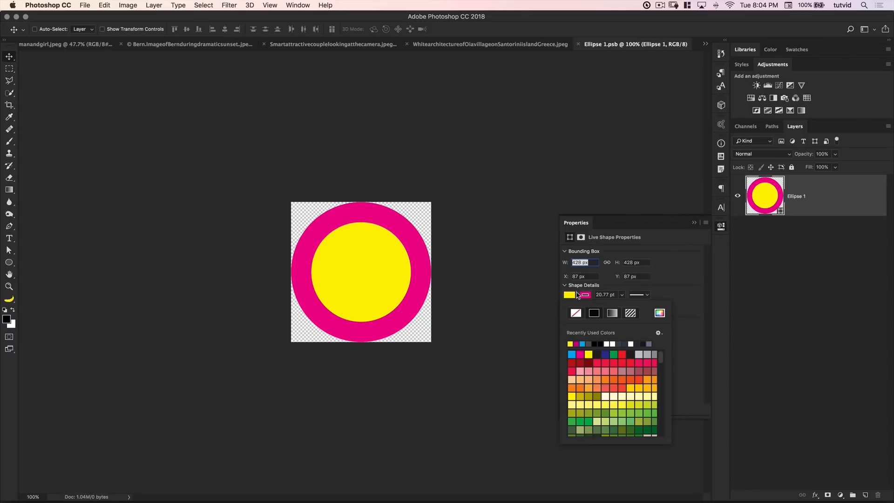
left_click(572, 354)
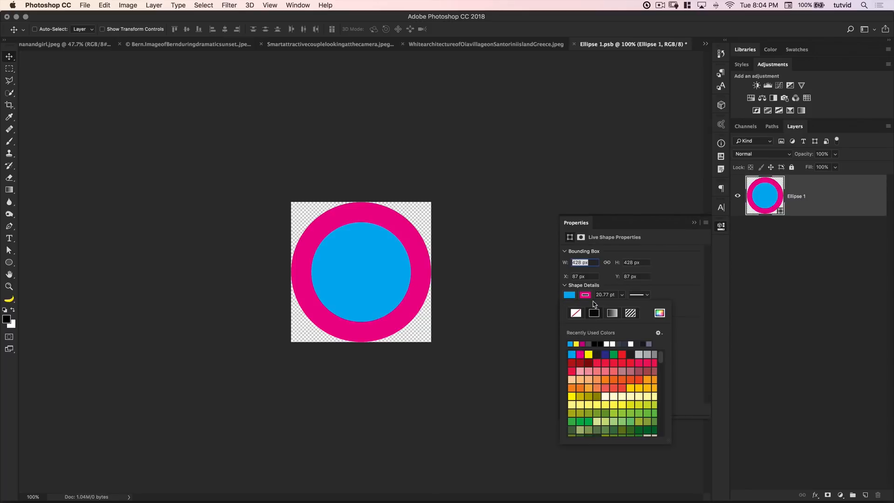
left_click(588, 295)
left_click(589, 295)
left_click(611, 344)
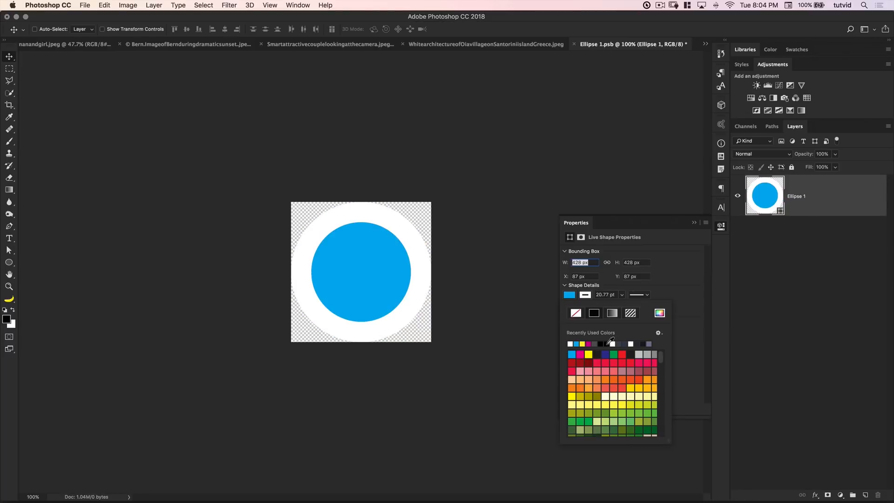
left_click(763, 203)
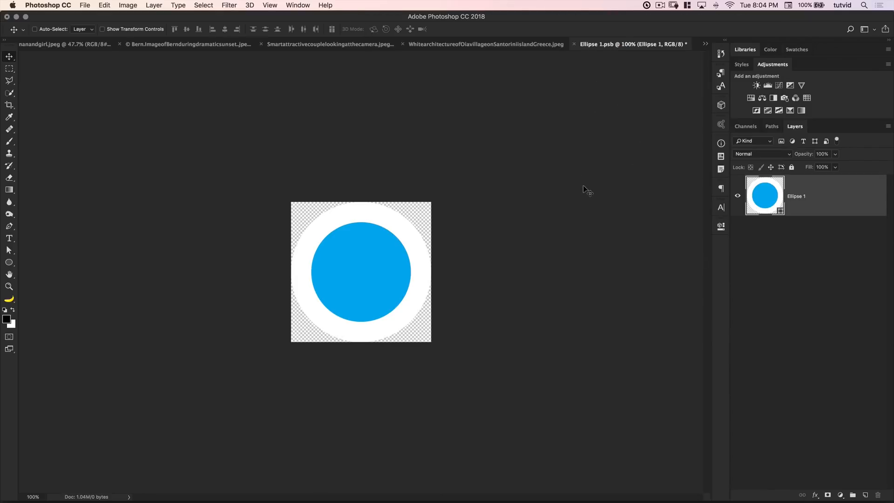
left_click(83, 6)
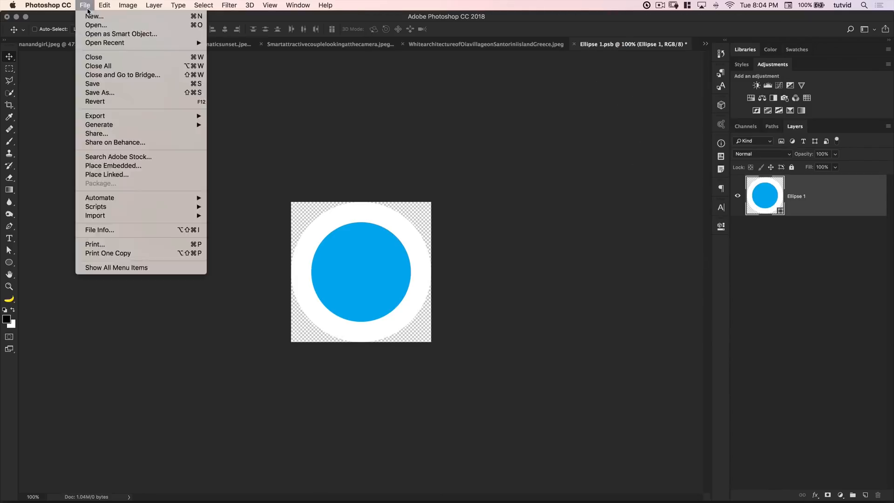
left_click(93, 82)
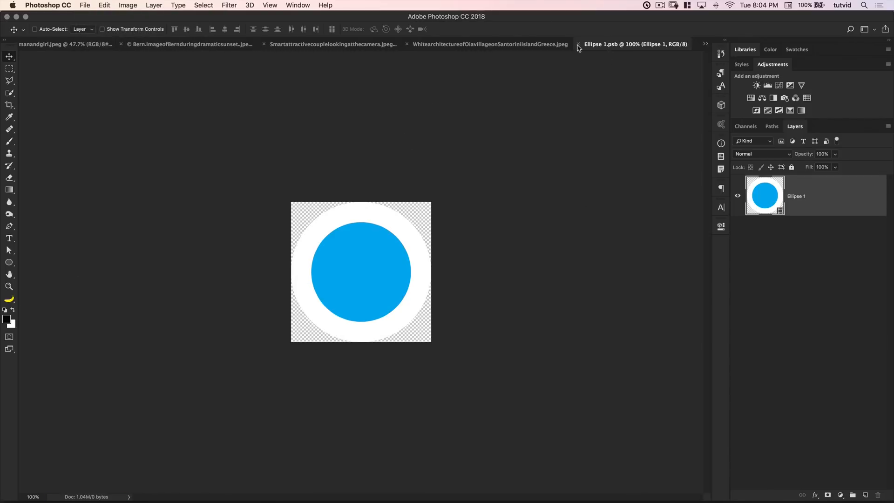
Close the Ellipse 1 contents, then delete all six Ellipse 1 layers and the top three bandw layers from the Santorini image.
key("super+w")
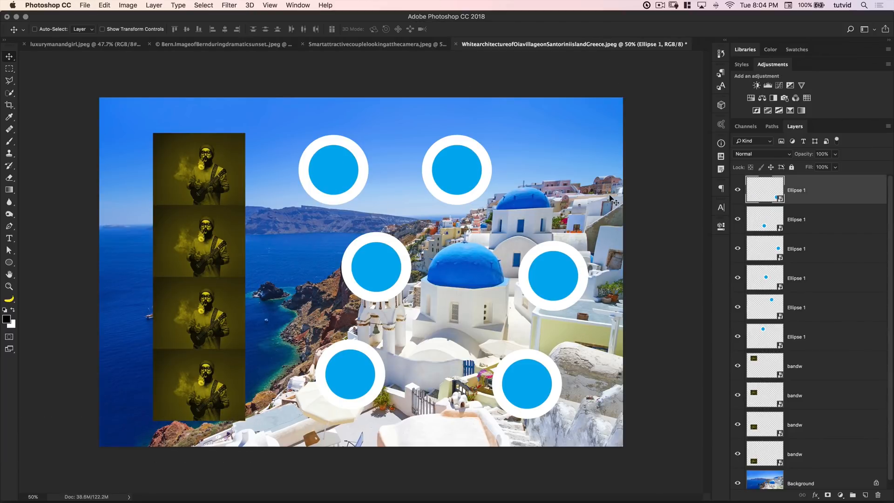
left_click(816, 336, "shift")
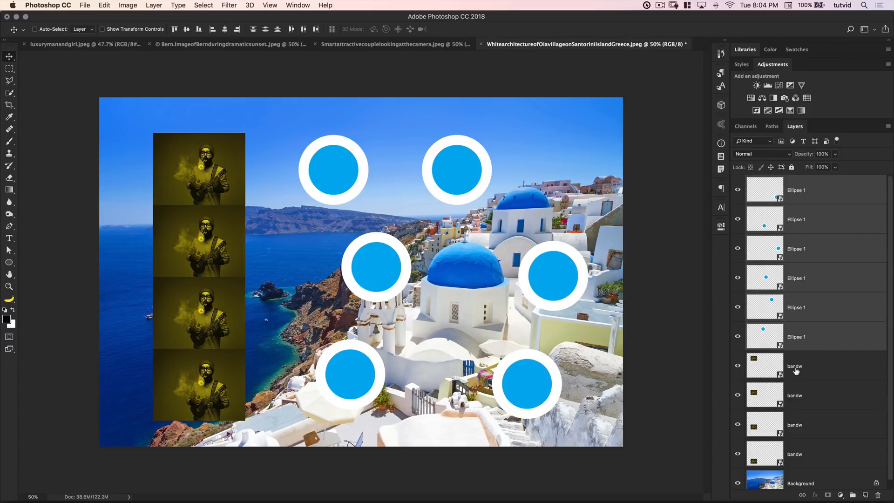
key("Delete")
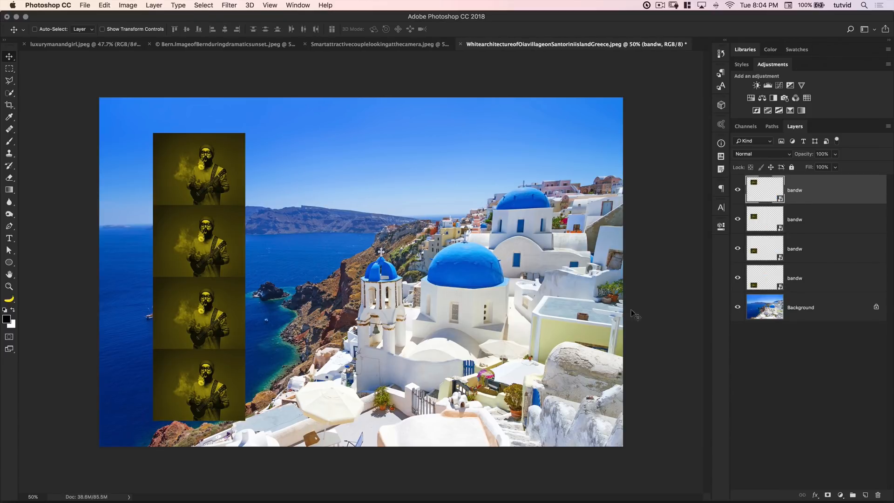
left_click(811, 255, "shift")
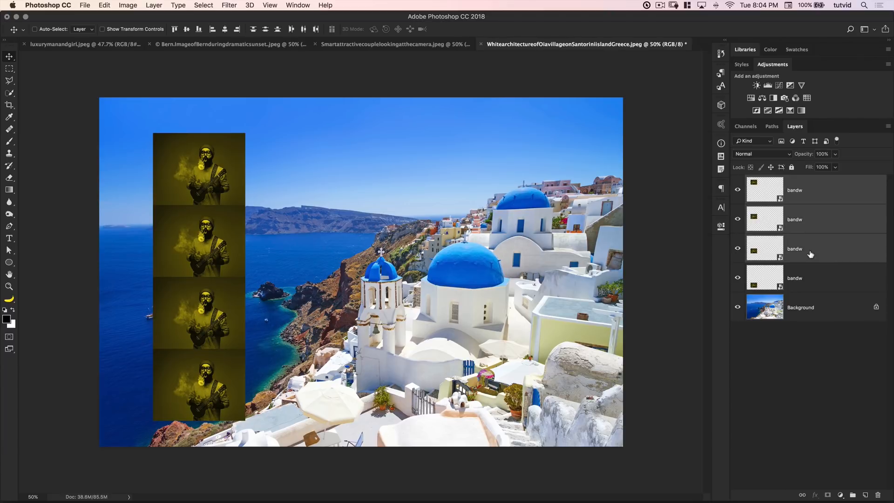
key("Delete")
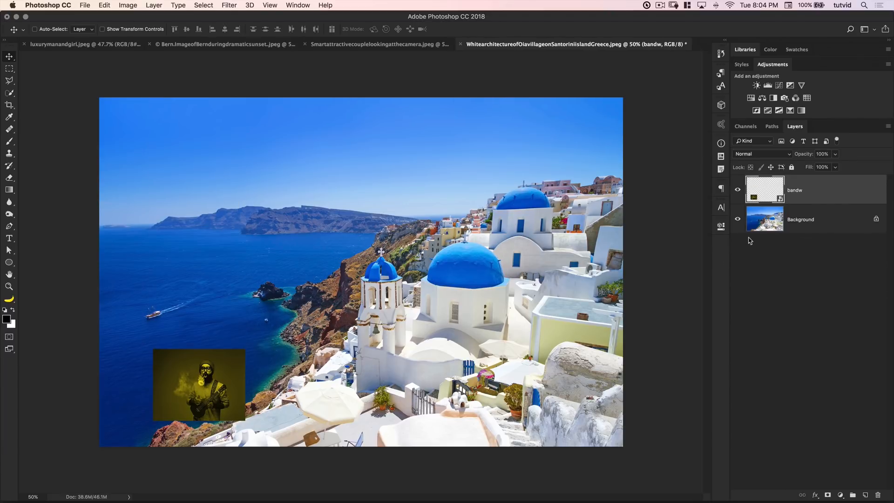
Turn the remaining bandw smart object's contents black and white with a merged Gradient Map adjustment, then save and close them.
double_click(763, 187)
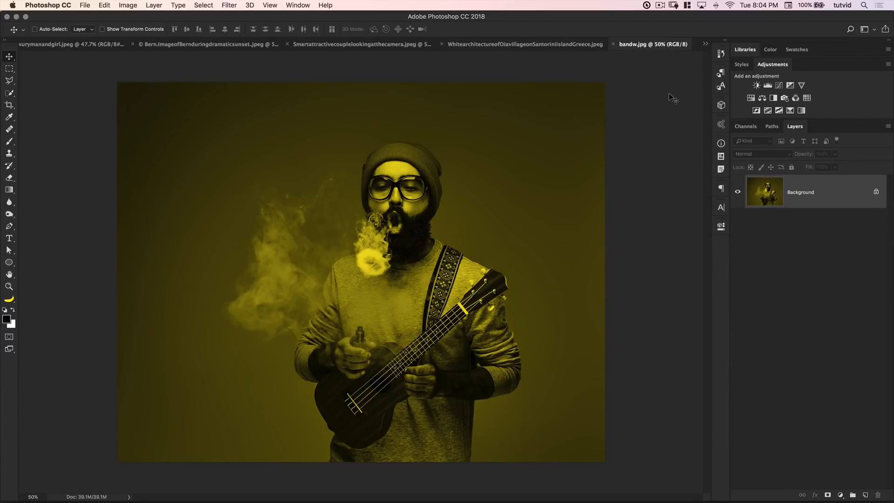
left_click(801, 110)
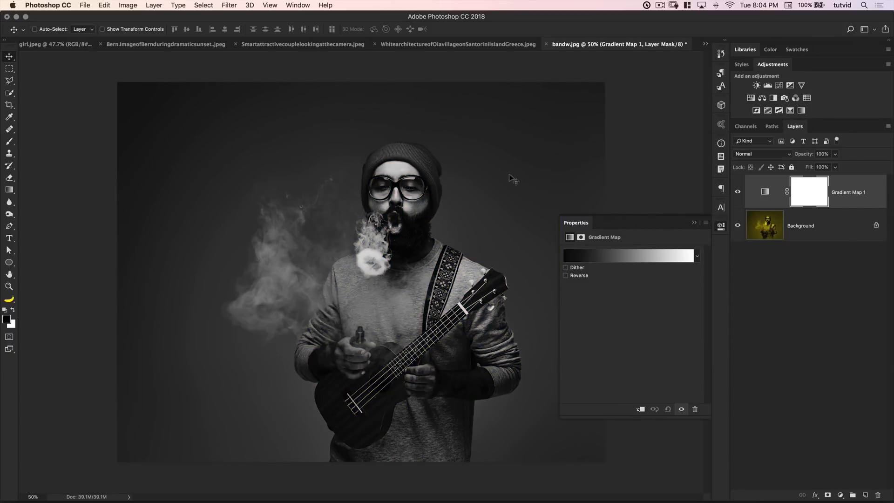
key("super+e")
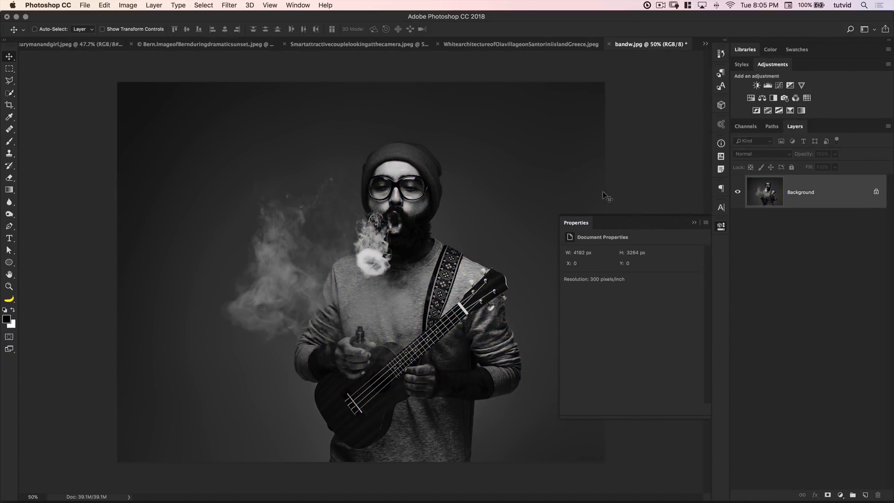
key("super+s")
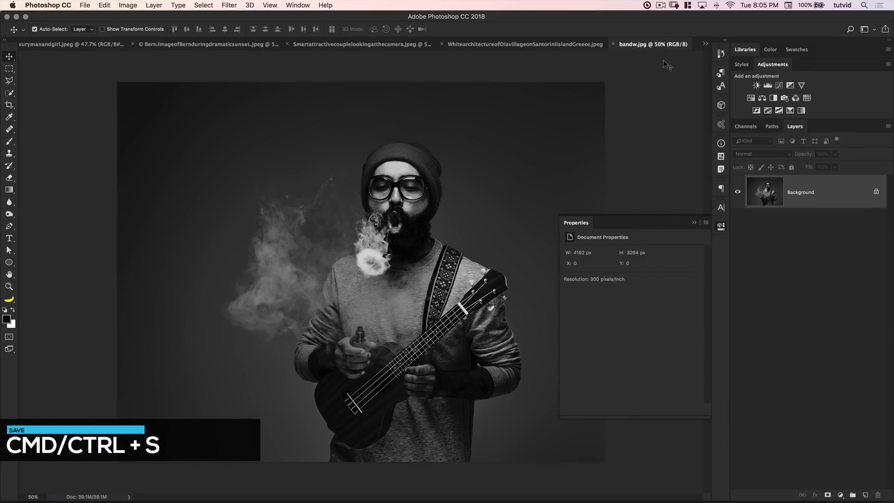
left_click_drag(663, 60, 472, 247)
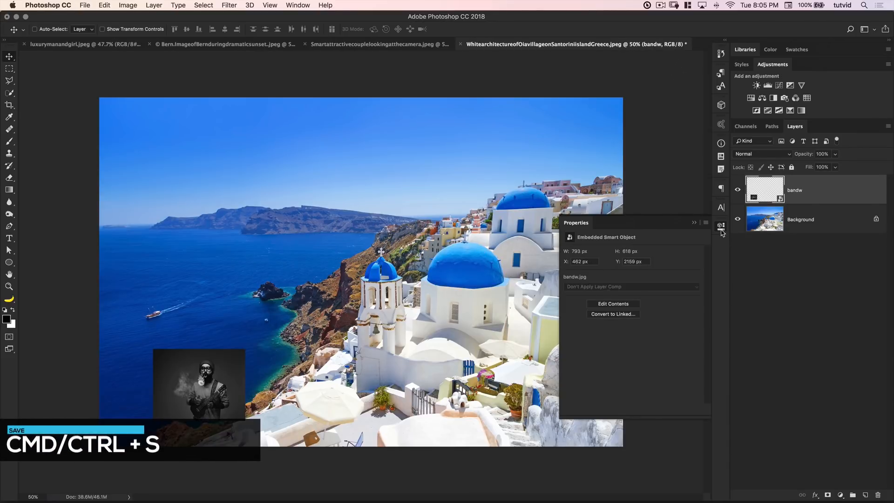
left_click(721, 227)
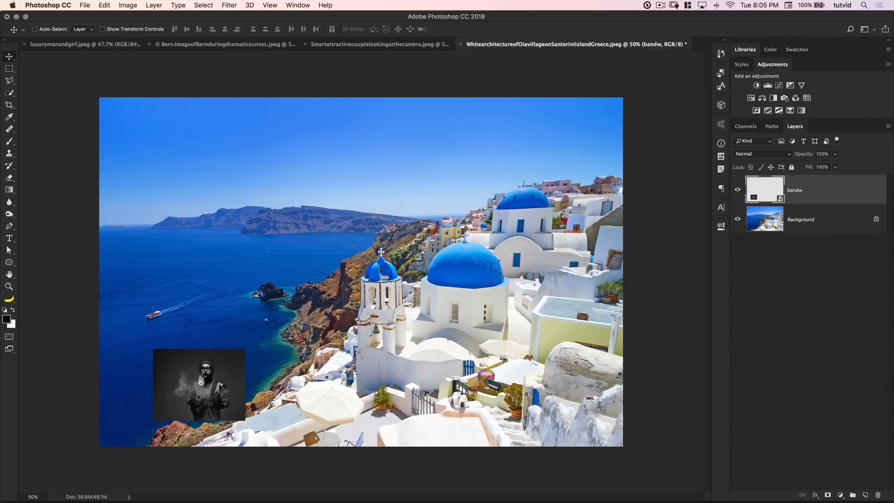
Create three independent copies of the bandw layer with New Smart Object via Copy, stacking each directly above the previous one.
right_click(820, 192)
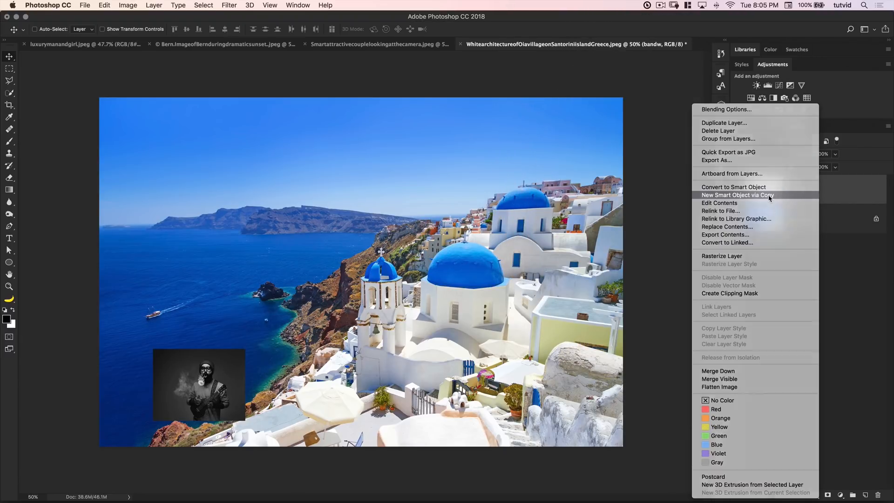
left_click(770, 196)
left_click_drag(213, 372, 217, 299)
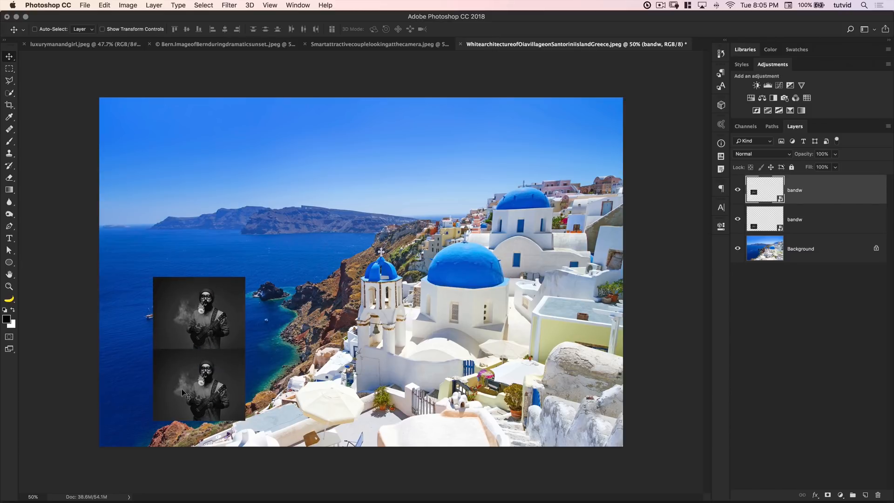
right_click(837, 188)
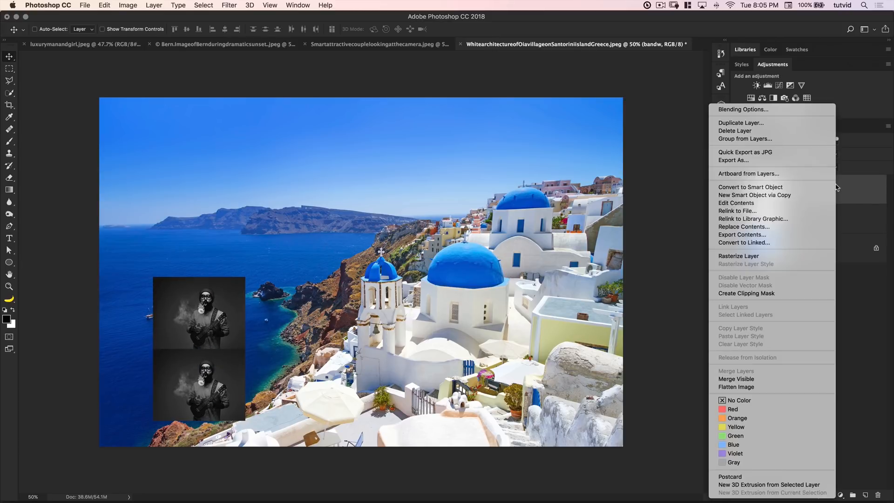
left_click(782, 193)
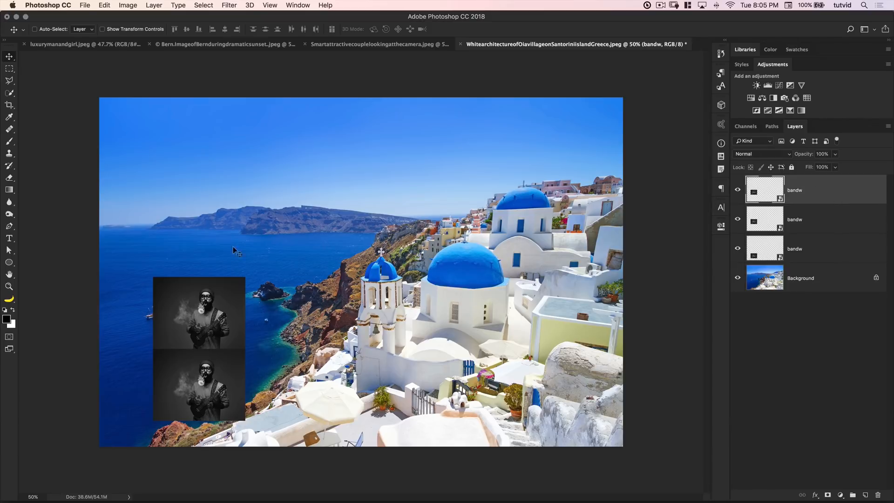
left_click_drag(175, 295, 183, 226)
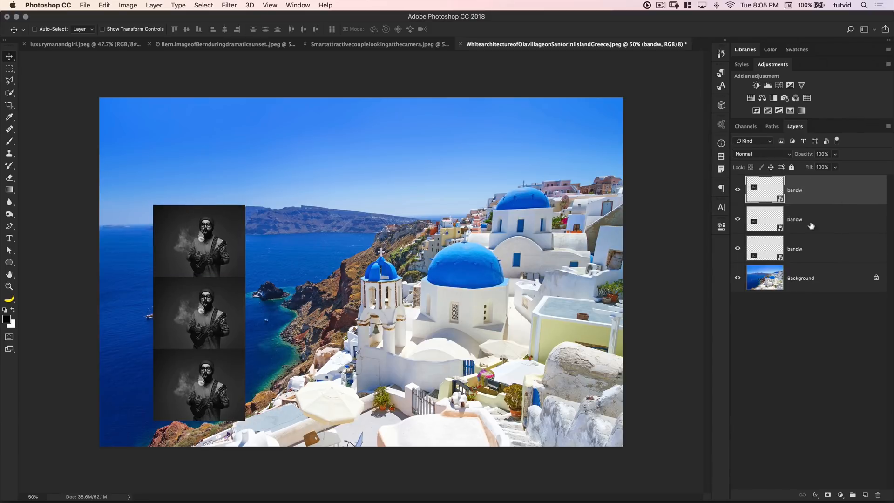
right_click(824, 189)
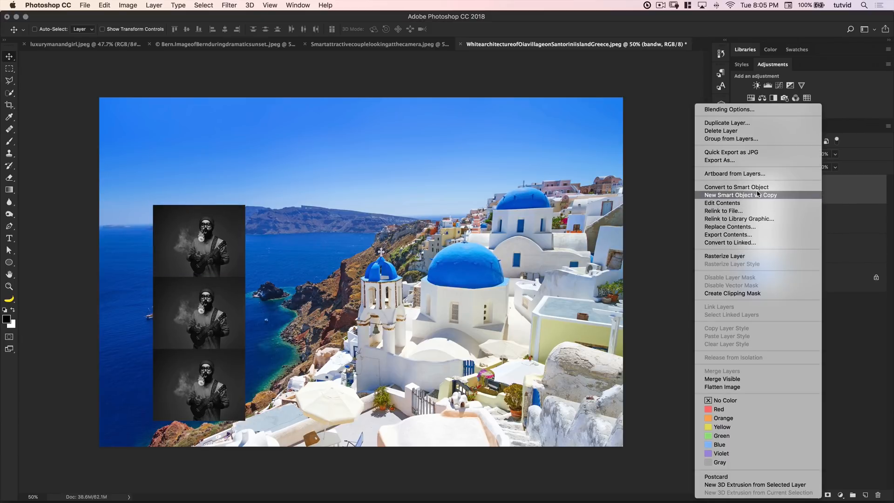
left_click(776, 193)
left_click_drag(175, 243, 199, 173)
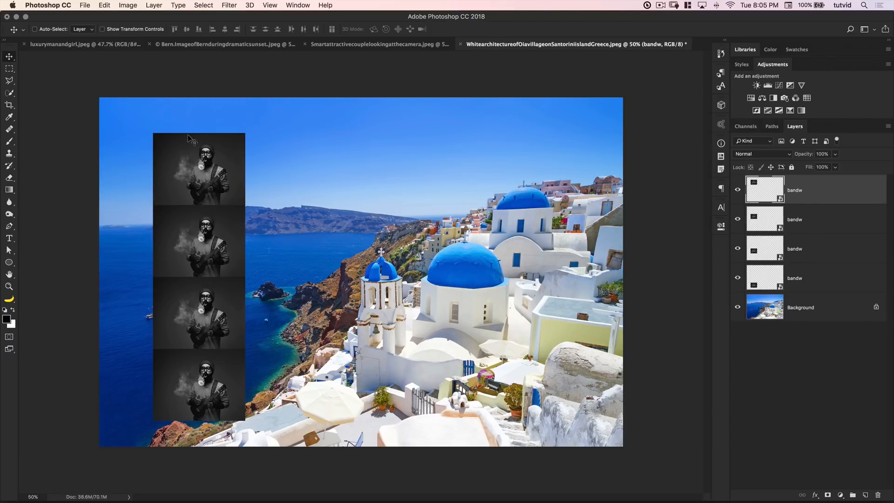
Replace the contents of the second bandw layer from the top with red.jpg and check its transform bounds.
left_click(829, 219)
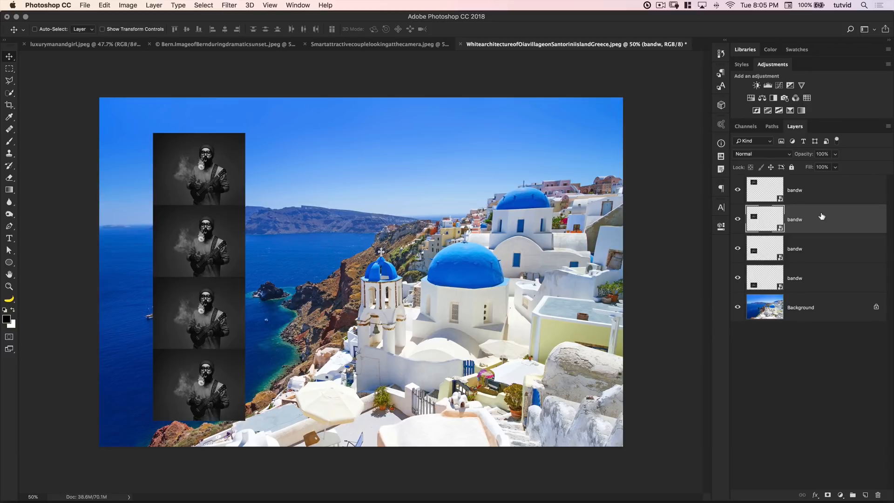
right_click(813, 220)
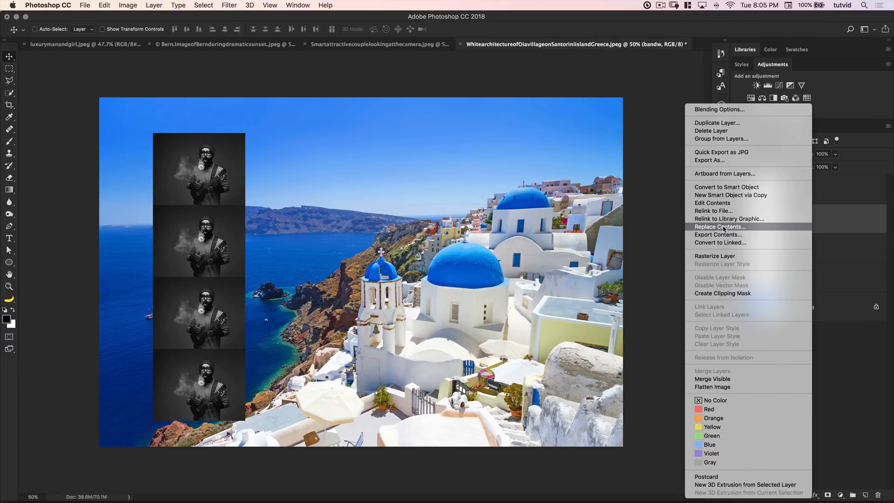
left_click(725, 227)
left_click(517, 146)
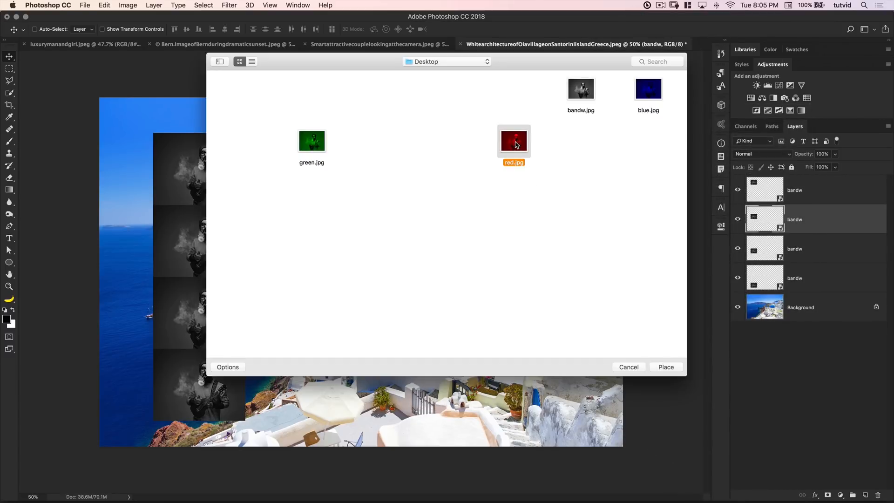
left_click(313, 136)
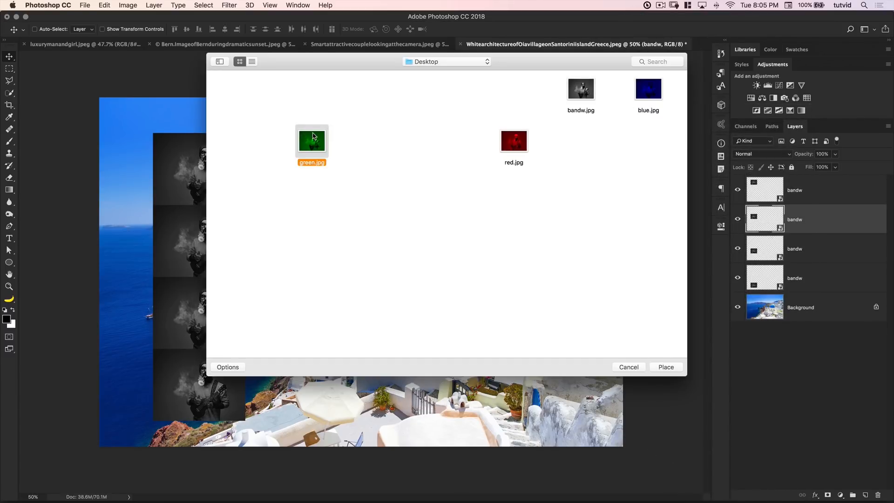
left_click(649, 91)
left_click(512, 147)
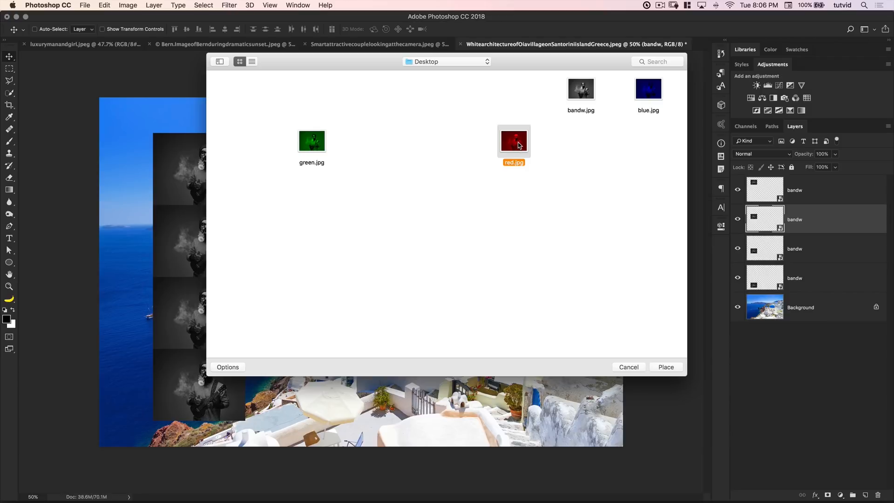
left_click(666, 367)
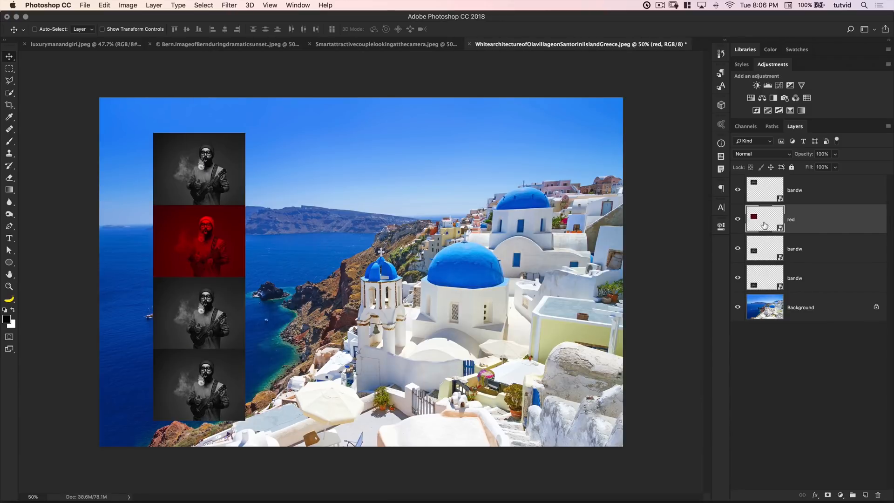
key("super+t")
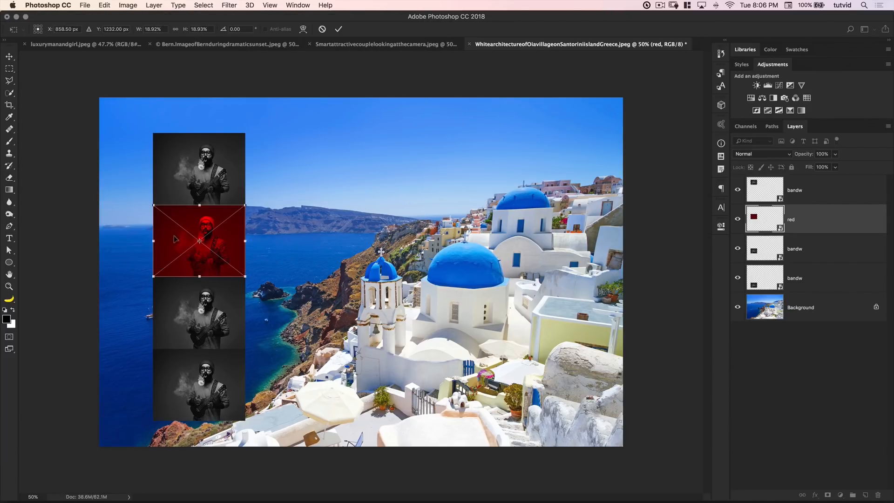
left_click(340, 30)
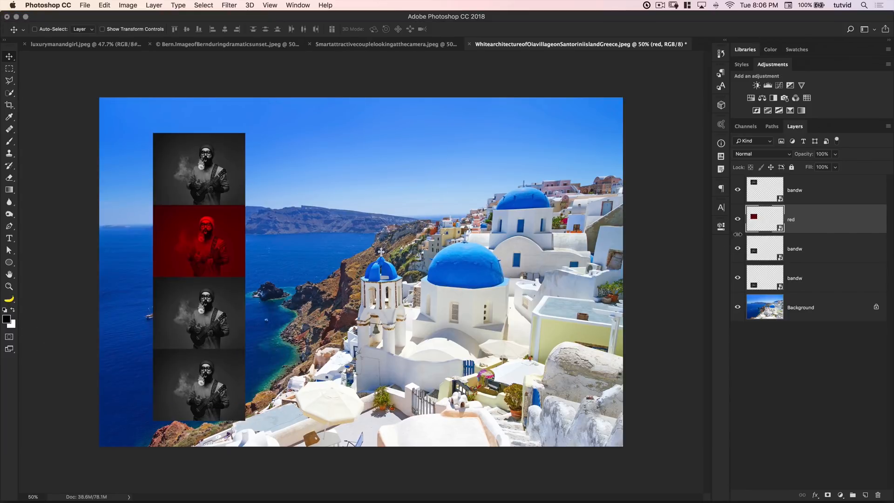
Replace the contents of the third bandw layer with green.jpg and the fourth with blue.jpg.
left_click(802, 249)
right_click(828, 251)
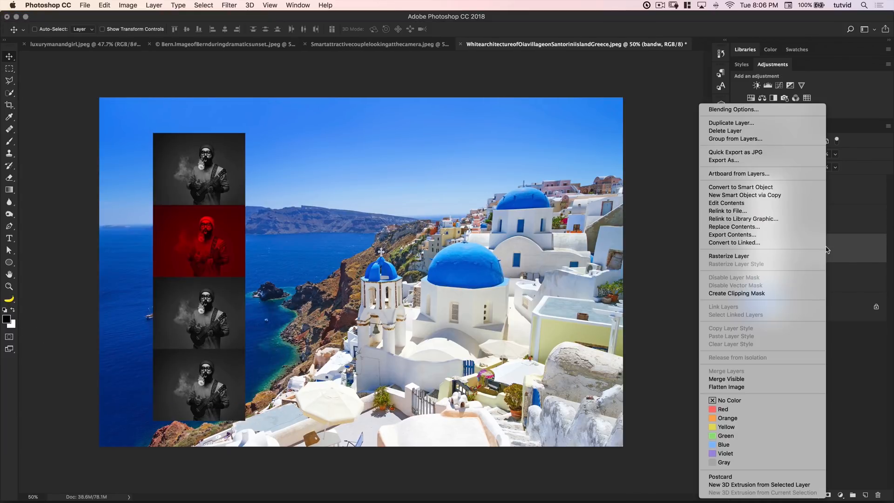
left_click(743, 227)
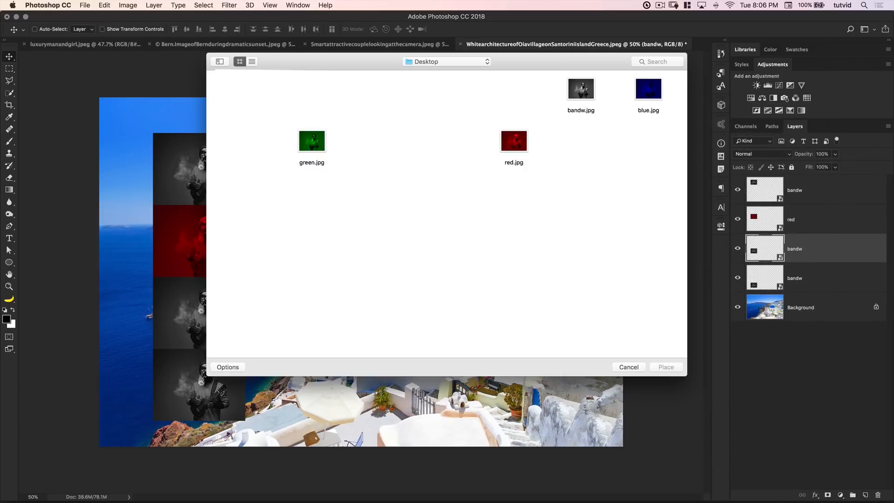
double_click(312, 141)
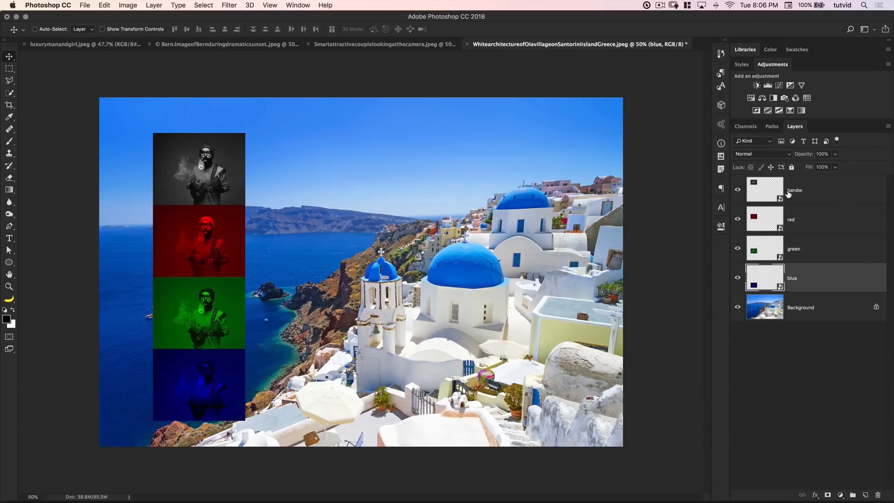
Move the bandw, red, green and blue layers together slightly left, closer to the Santorini image's edge.
left_click(789, 193, "shift")
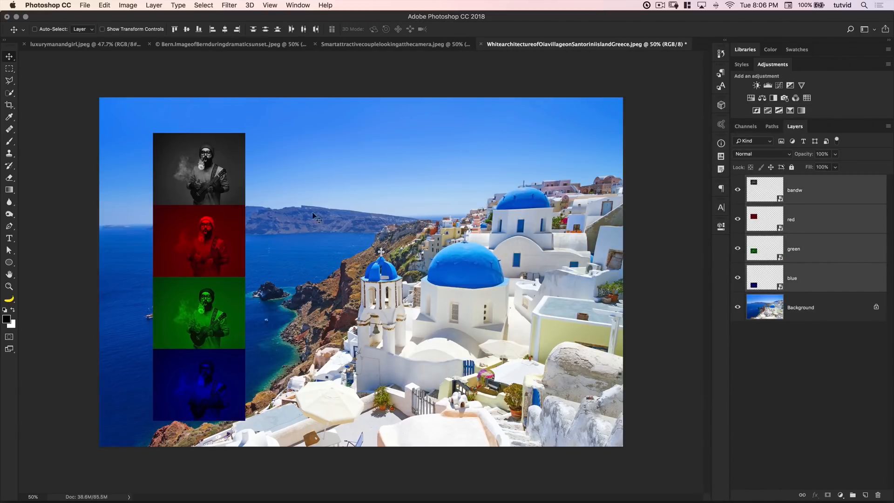
left_click_drag(208, 243, 178, 242)
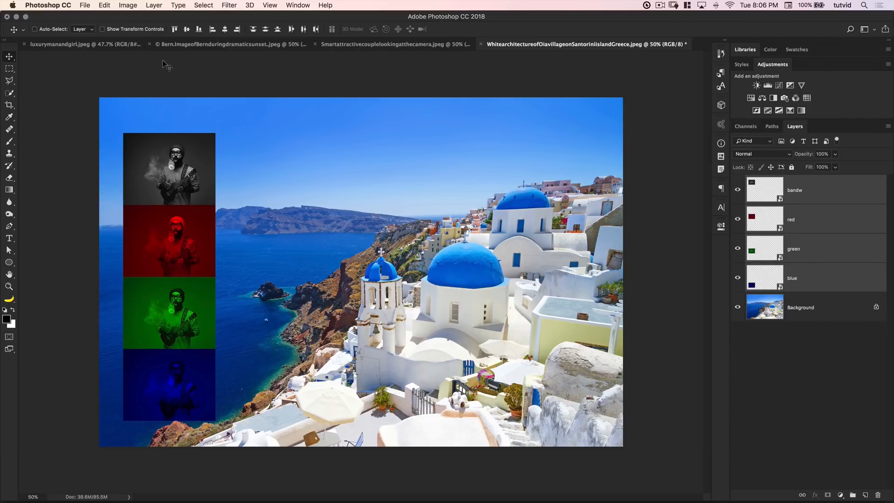
Create a new RGB document 1000 by 200 pixels at 144 pixels/inch with a white background.
left_click(88, 7)
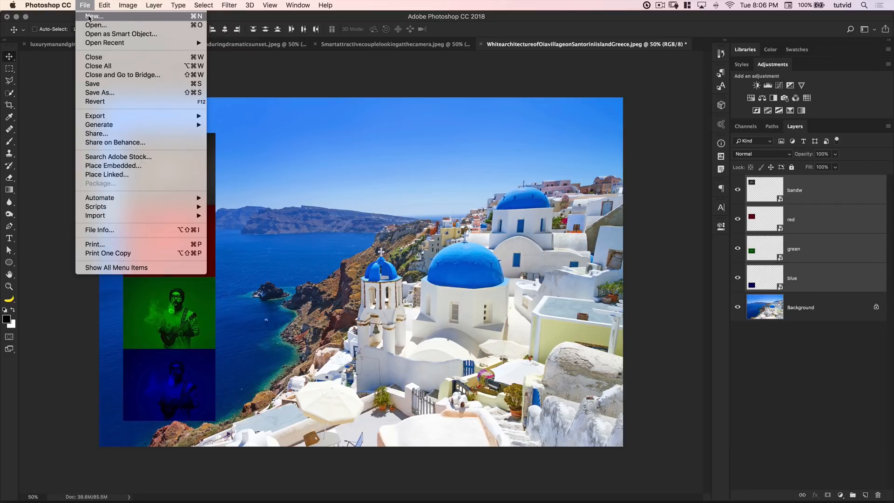
left_click(103, 17)
left_click(458, 120)
left_click(635, 143)
type("200")
key("Tab")
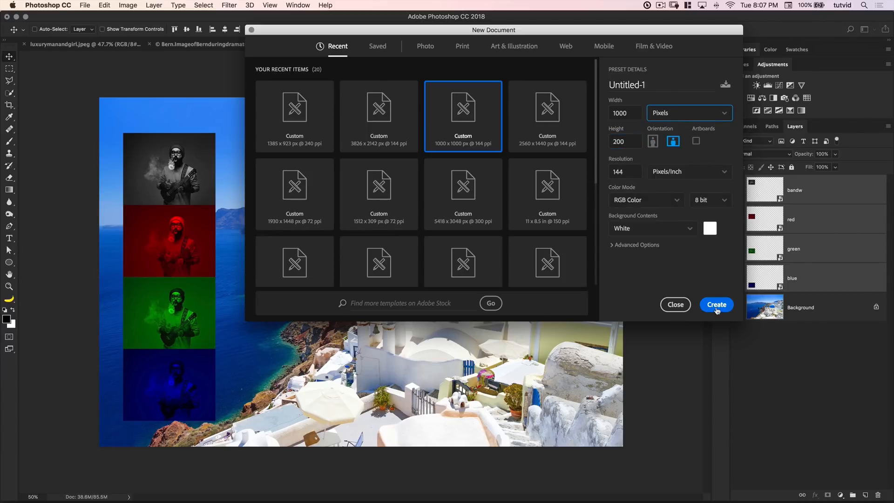
left_click(716, 305)
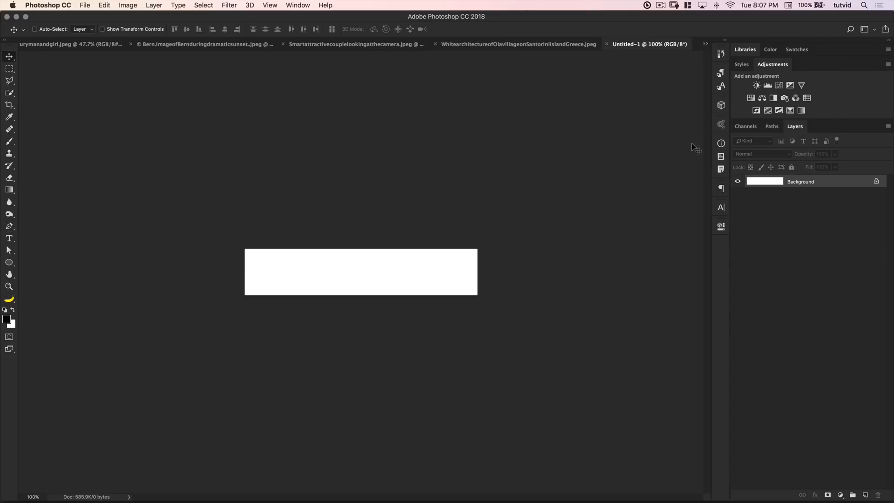
Set the foreground color to blue 4e76bf and fill the white Background layer with it.
left_click(9, 320)
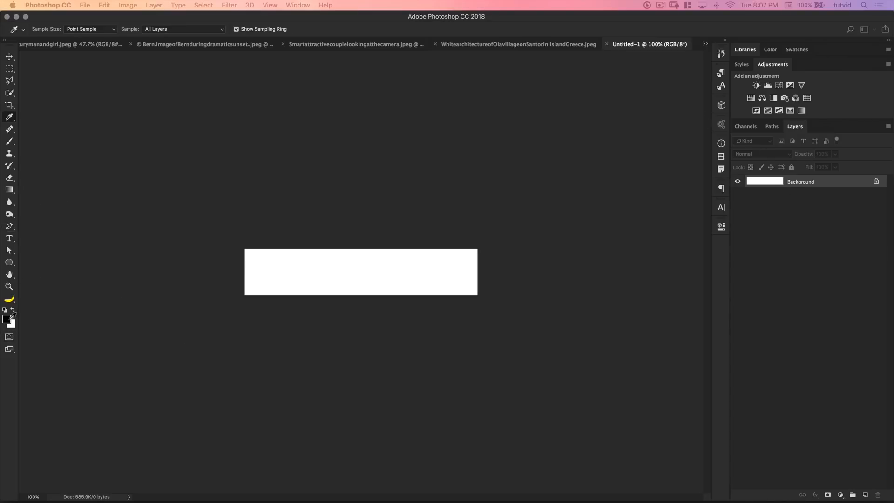
mouse_move(365, 250)
left_mouse_down()
mouse_move(315, 206)
mouse_move(305, 227)
left_mouse_up()
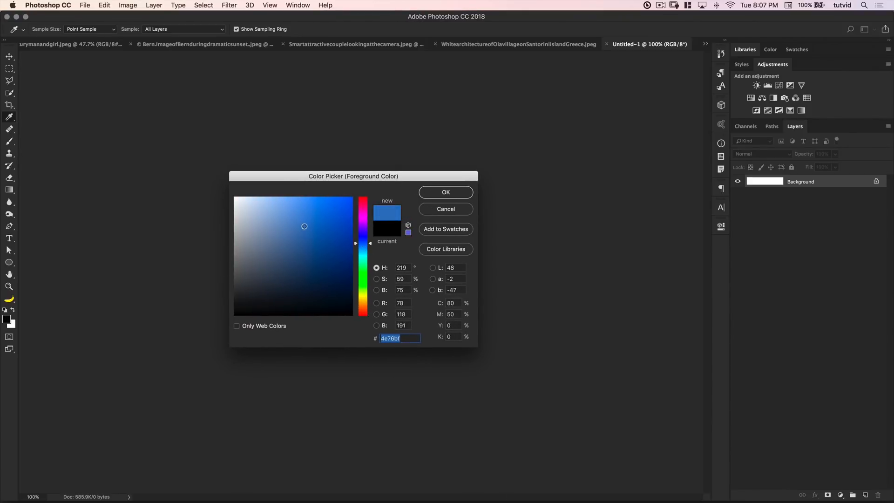
left_click(445, 192)
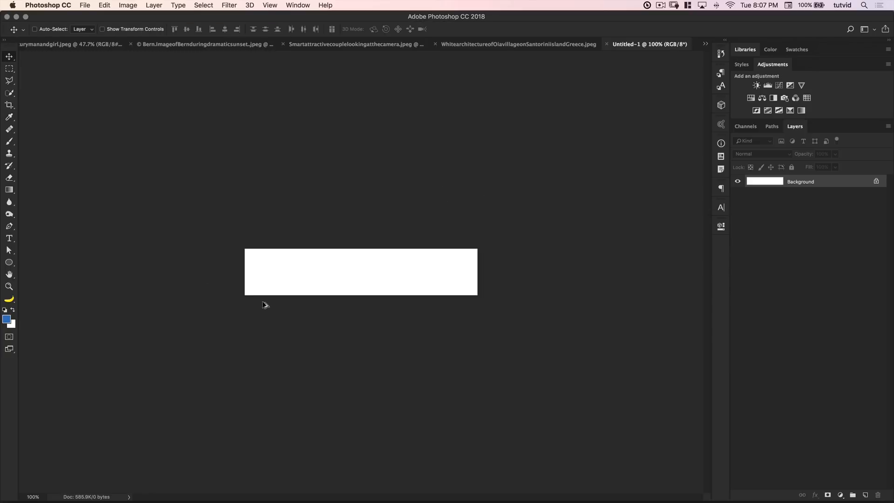
key("alt+BackSpace")
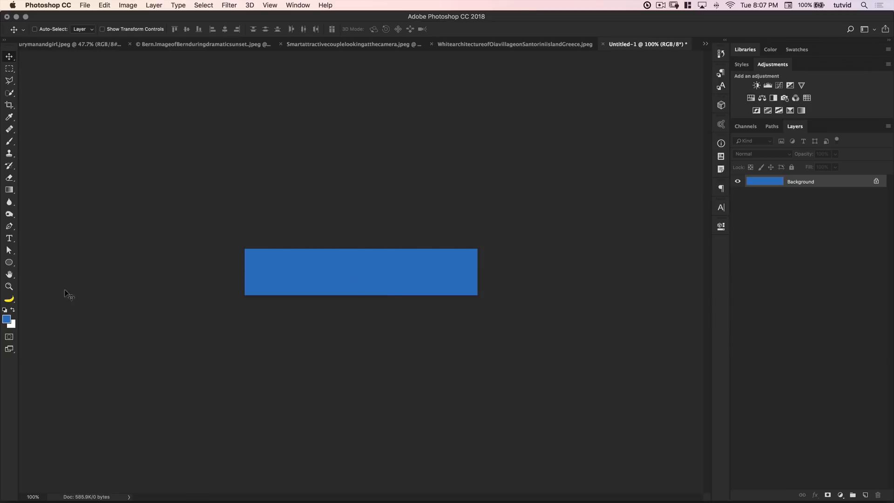
Add the text "Greece" to the blue banner and set its color to white ffffff.
left_click(10, 239)
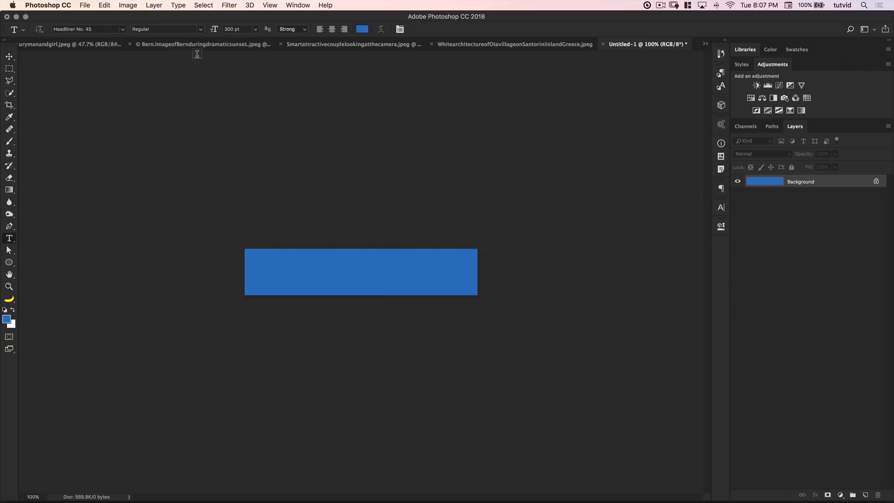
left_click(305, 277)
type("Greece")
key("super+Return")
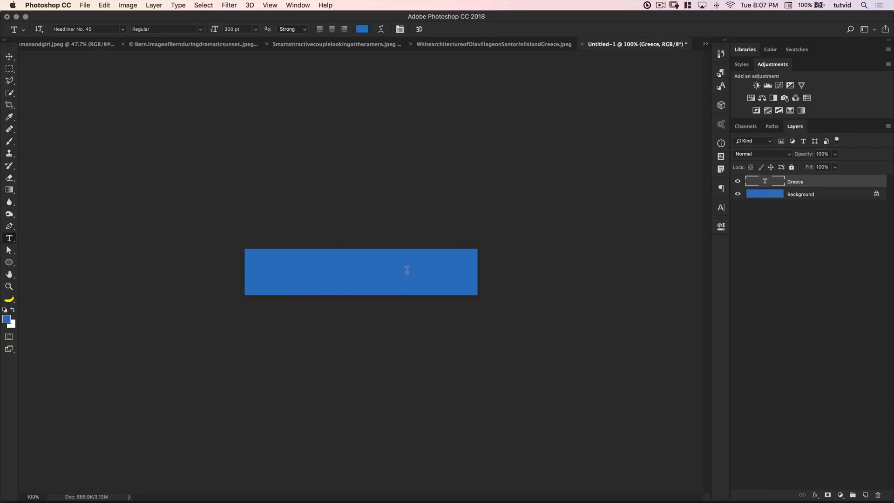
left_click(362, 29)
left_click_drag(263, 220, 214, 195)
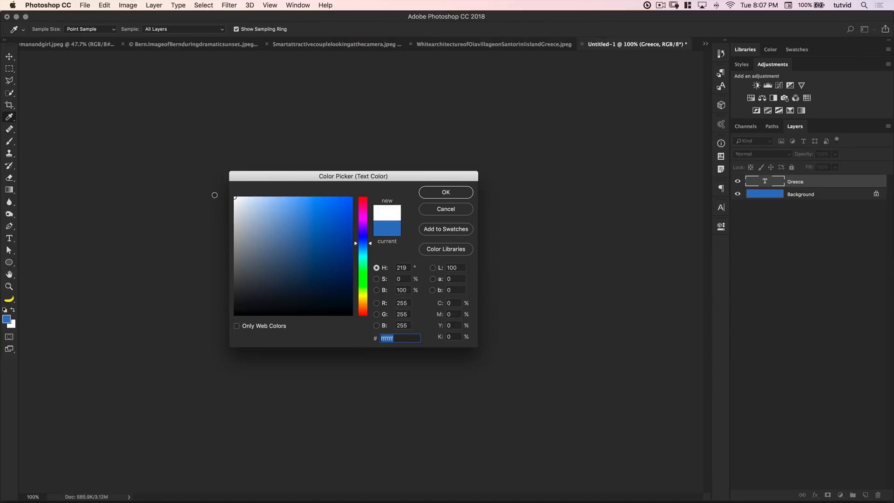
left_click(450, 191)
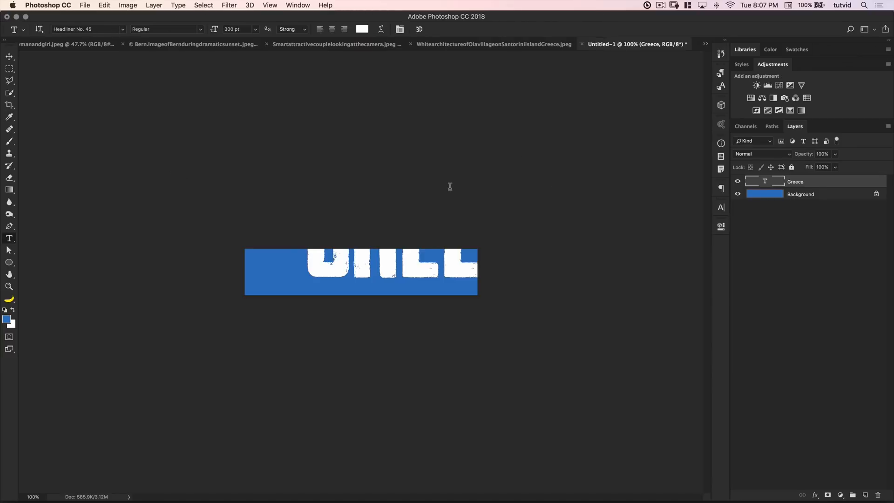
Set the Greece text's font size to 36 pt.
left_click(721, 207)
left_click(627, 231)
type("36")
key("Tab")
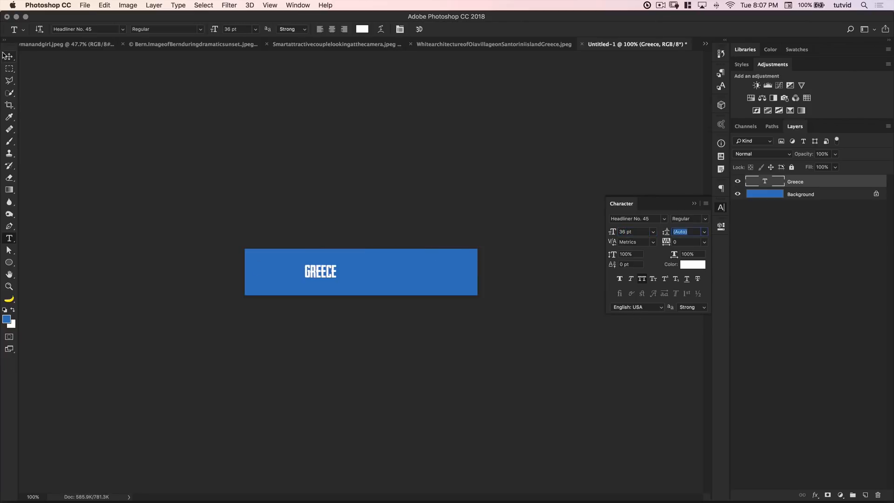
Move the Greece text near the banner's left edge and nudge it slightly down to center it vertically.
left_click(7, 56)
left_click_drag(318, 253, 276, 253)
left_click(721, 207)
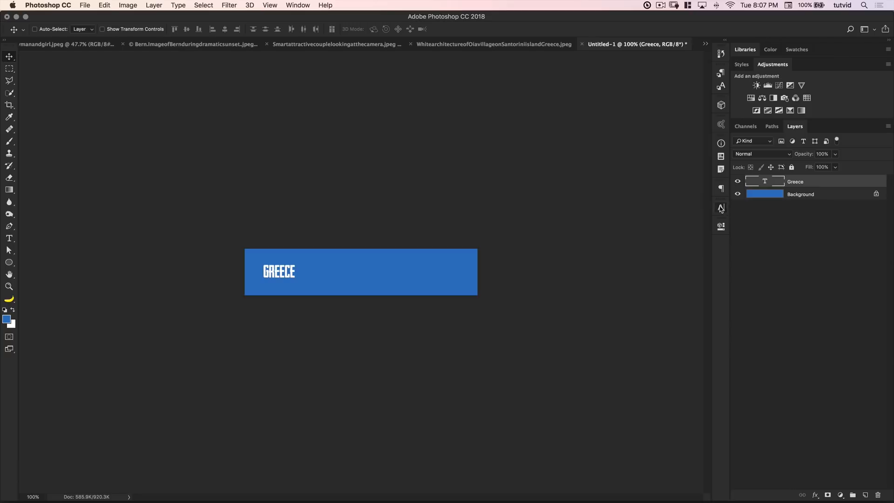
key("Down")
key("Down")
key("Down")
key("super")
Add a Solid Color fill layer in 4e76bf beneath the Greece text and delete the Background layer.
left_click(811, 195)
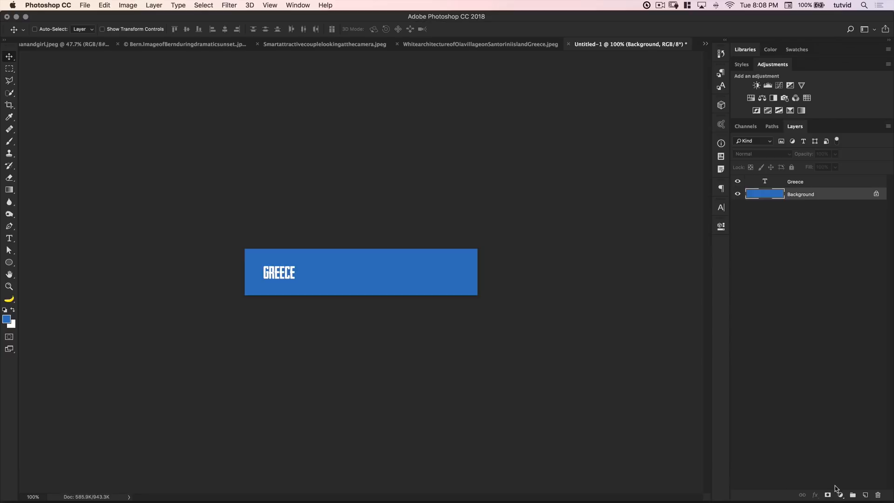
left_click(840, 494)
left_click(842, 316)
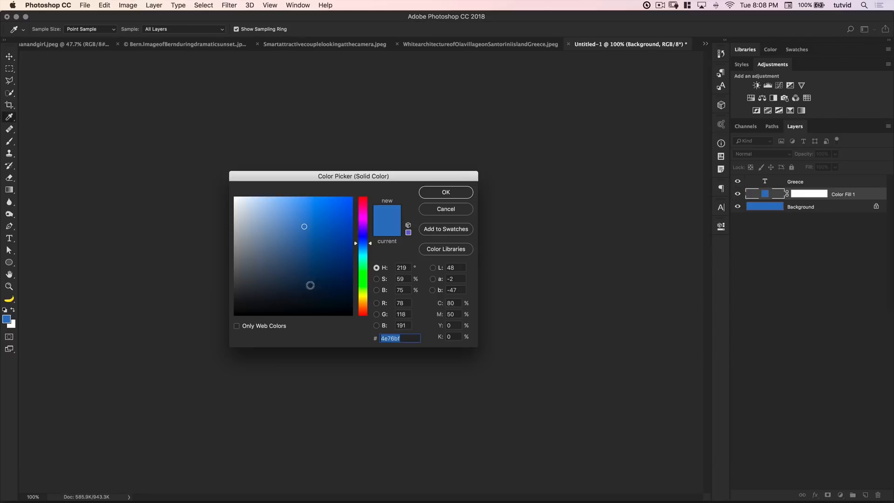
left_click(469, 193)
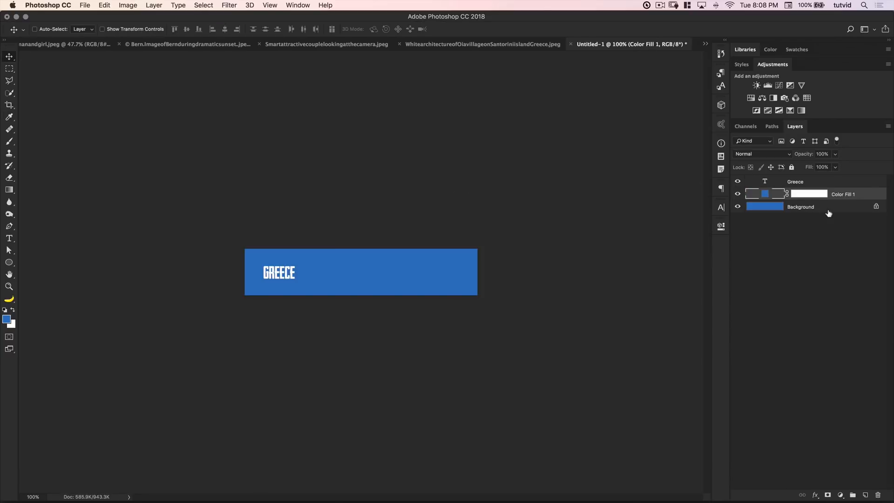
left_click(876, 207)
left_click_drag(855, 207, 879, 495)
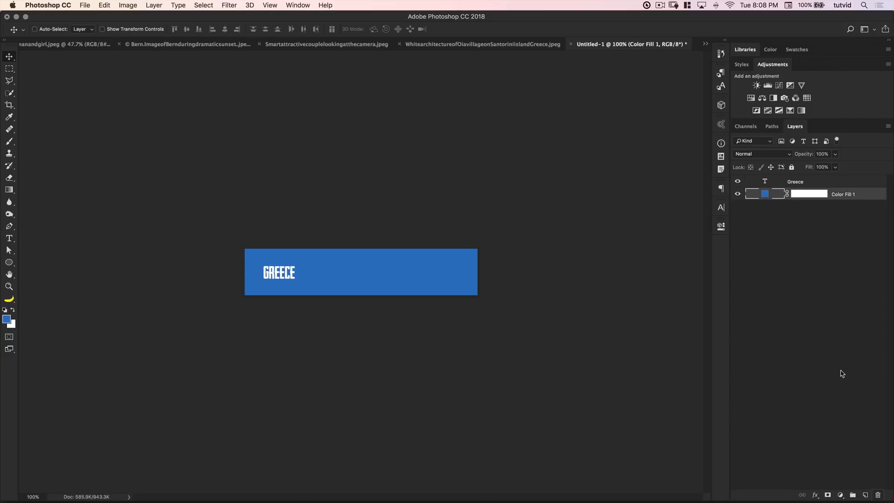
double_click(764, 196)
left_click(455, 209)
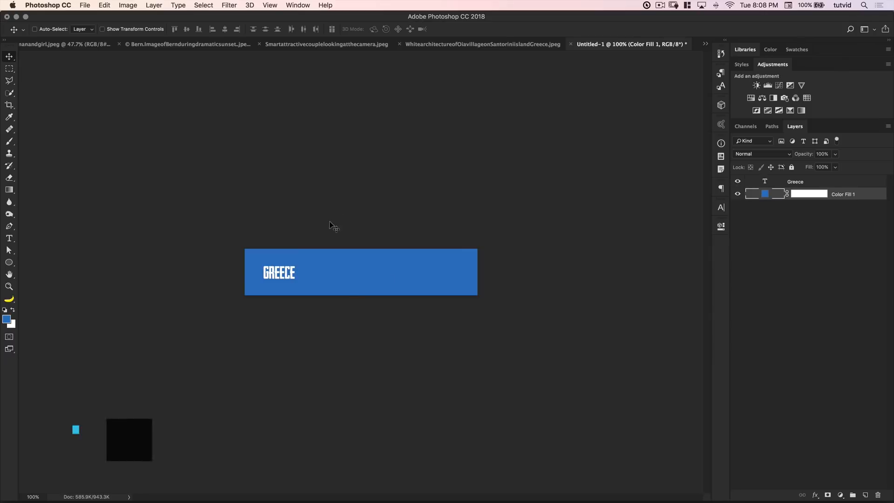
Save the banner to the Desktop as header-popOut.psd in Photoshop format with layers, and close the document.
left_click(86, 6)
left_click(108, 94)
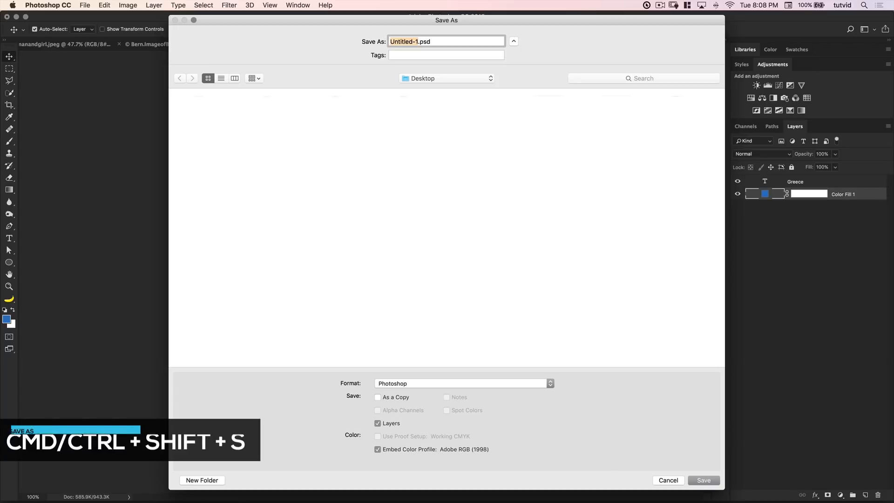
type("header-popOut")
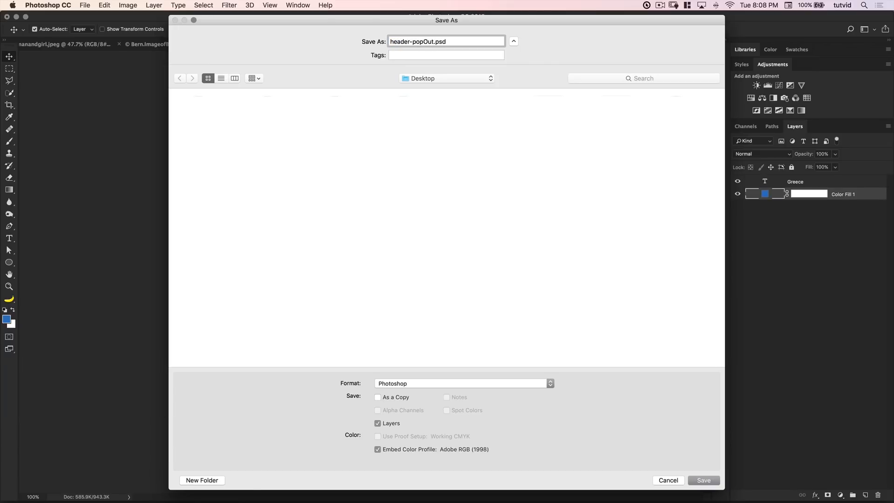
key("Return")
left_click(485, 230)
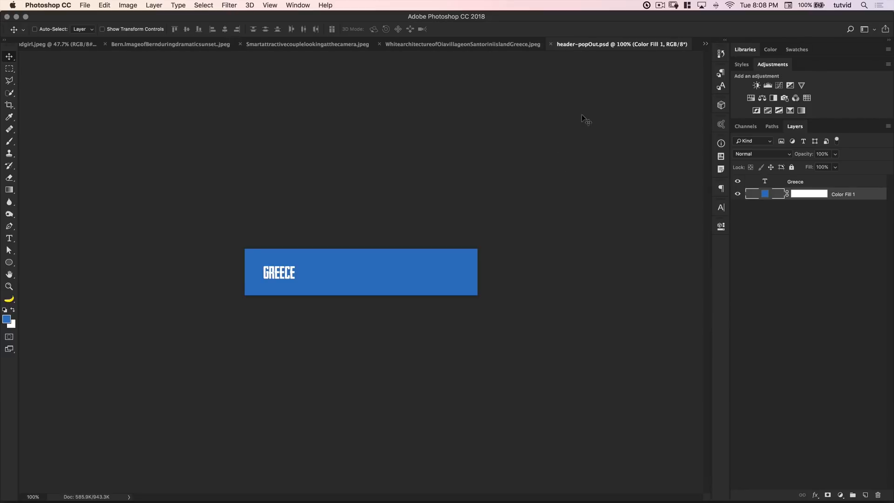
key("super+w")
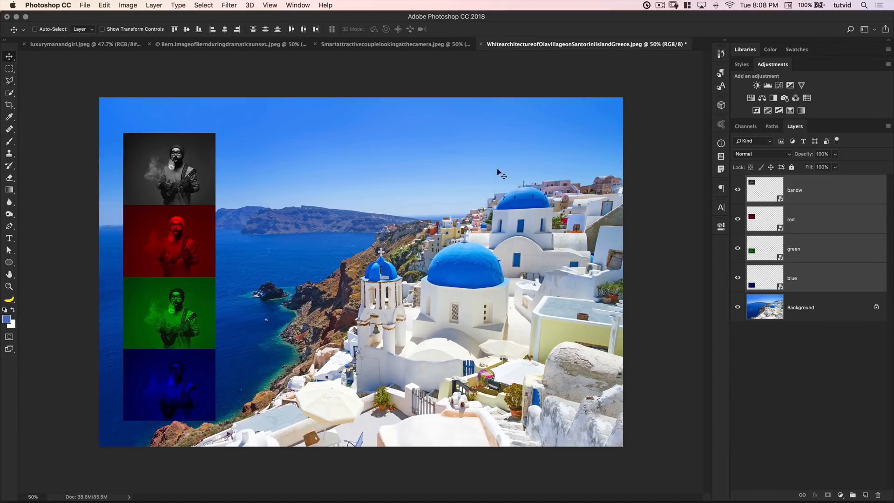
Select only the bandw layer in the Santorini image and close the couple image document without saving.
left_click(757, 305)
left_click(805, 192)
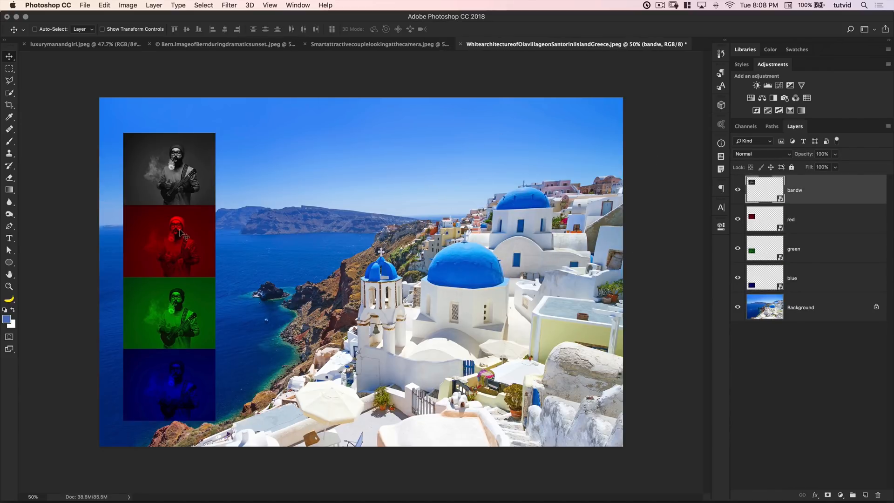
left_click(364, 47)
key("super+w")
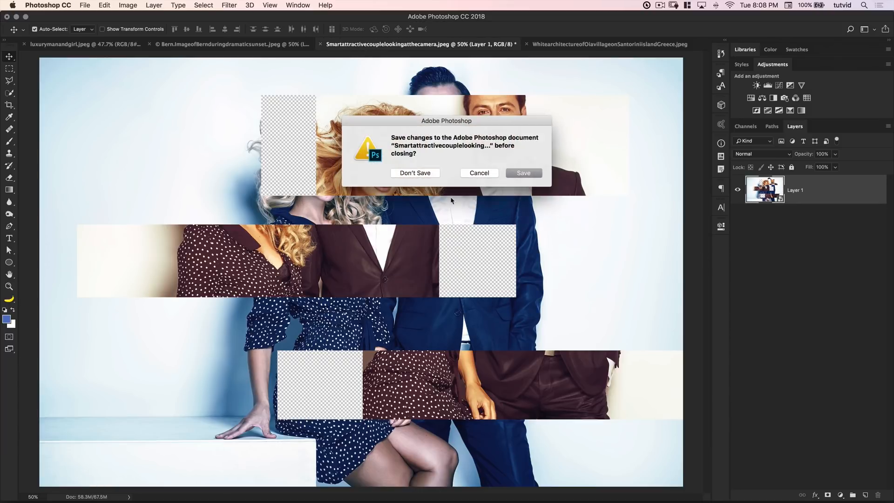
left_click(410, 174)
Place header-popOut.psd as a linked smart object in the Santorini image, flush with the image's right edge near its top.
left_click(98, 47)
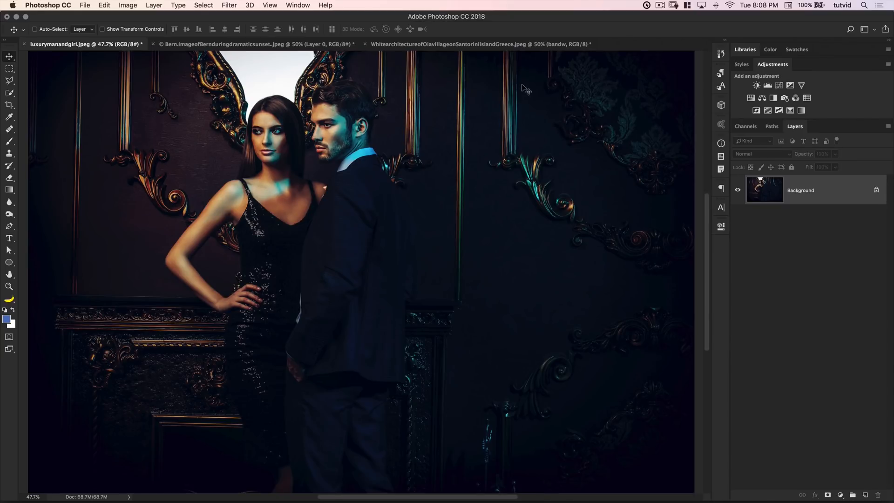
left_click(513, 44)
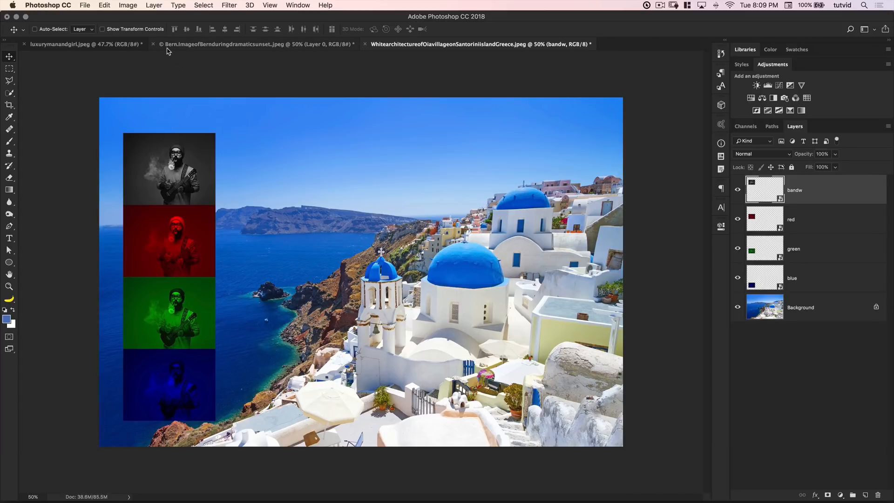
left_click(85, 6)
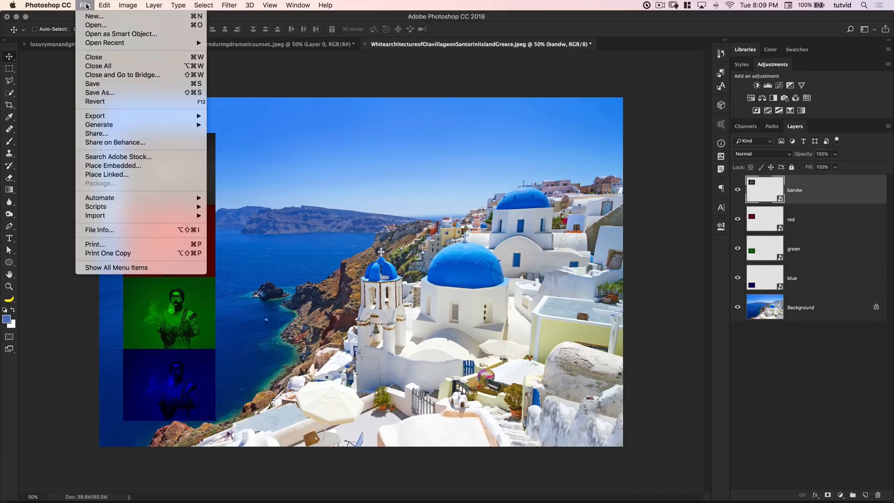
left_click(110, 175)
left_click(377, 137)
left_click(677, 368)
left_click_drag(403, 272, 541, 141)
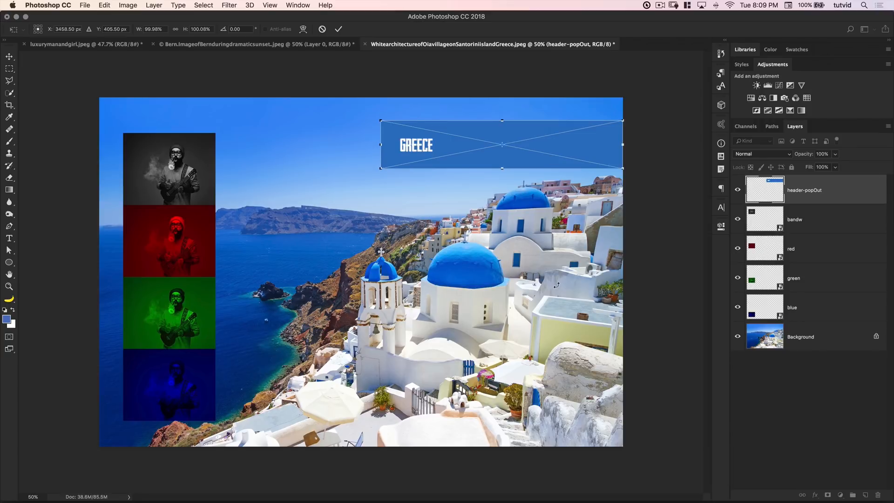
key("Return")
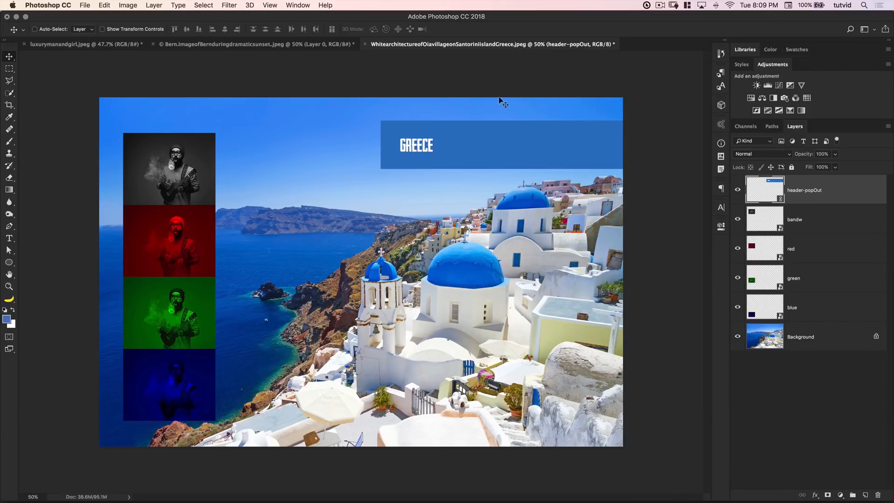
Place header-popOut.psd as a linked smart object in luxurymanandgirl.jpeg, in the image's upper right area.
left_click(86, 43)
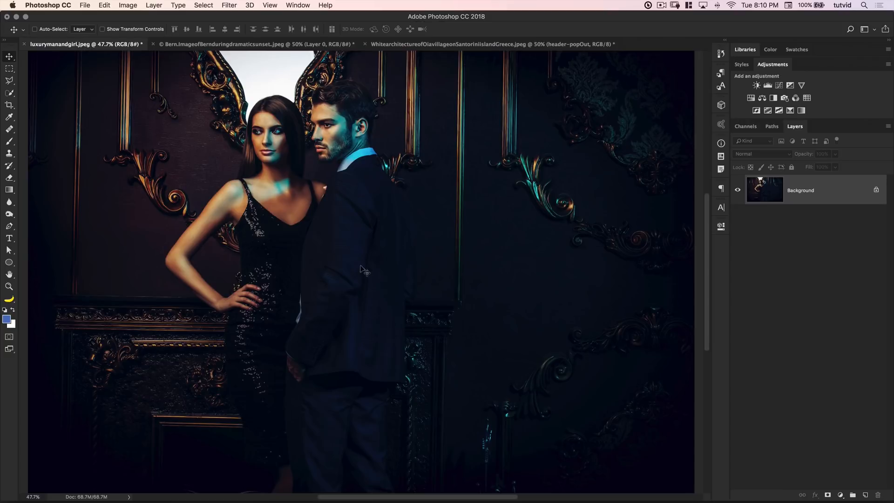
left_click(84, 5)
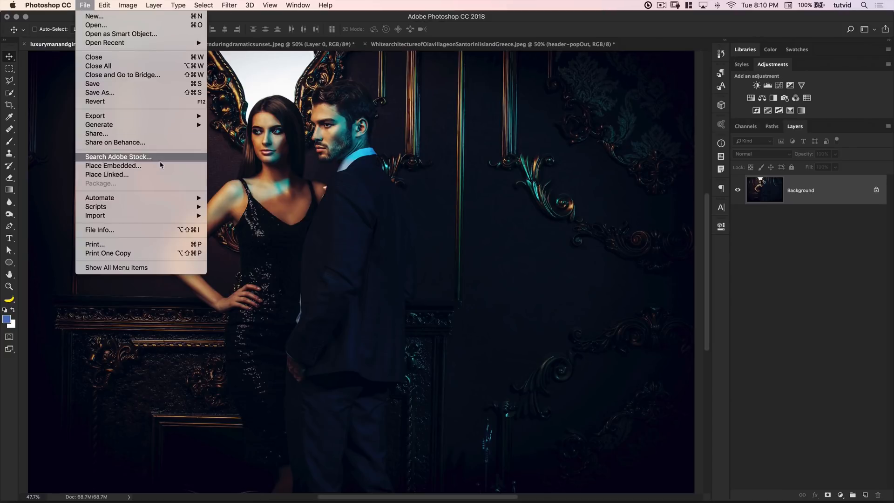
left_click(107, 174)
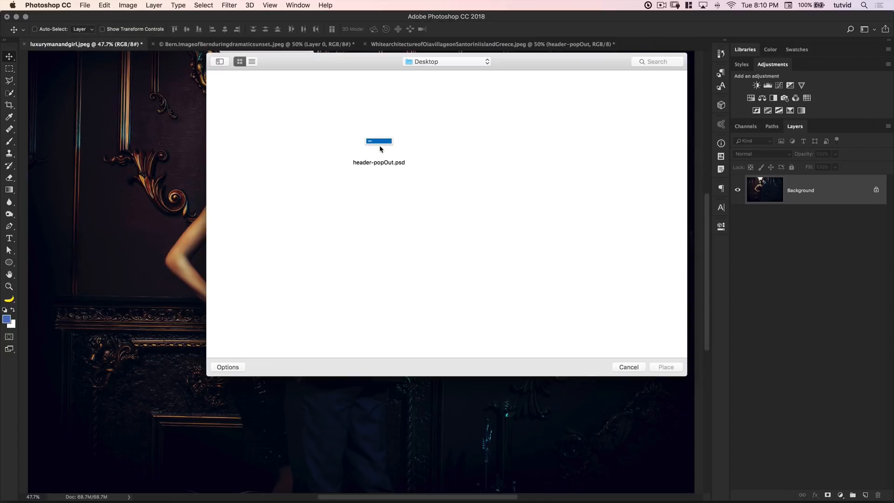
double_click(382, 142)
left_click_drag(427, 270, 638, 115)
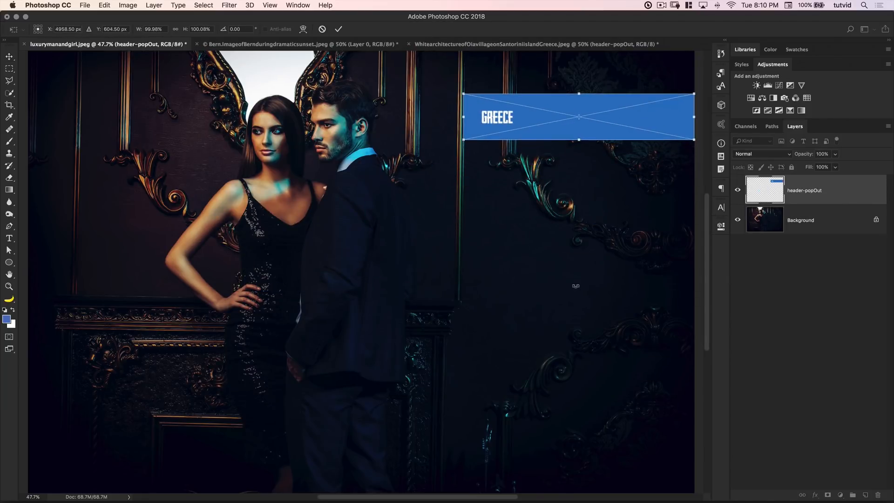
key("Return")
Switch to Finder from the Santorini image and open header-popOut.psd from the Desktop folder in Photoshop.
left_click(524, 44)
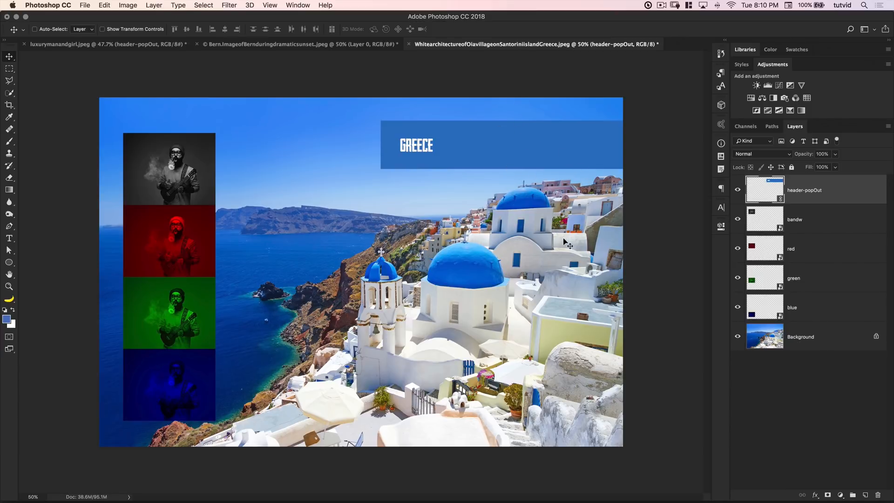
key("super+Tab")
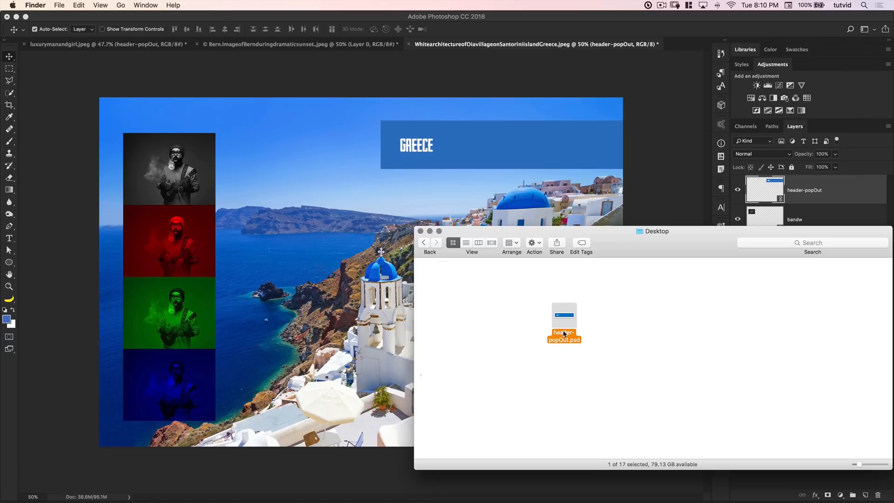
right_click(567, 318)
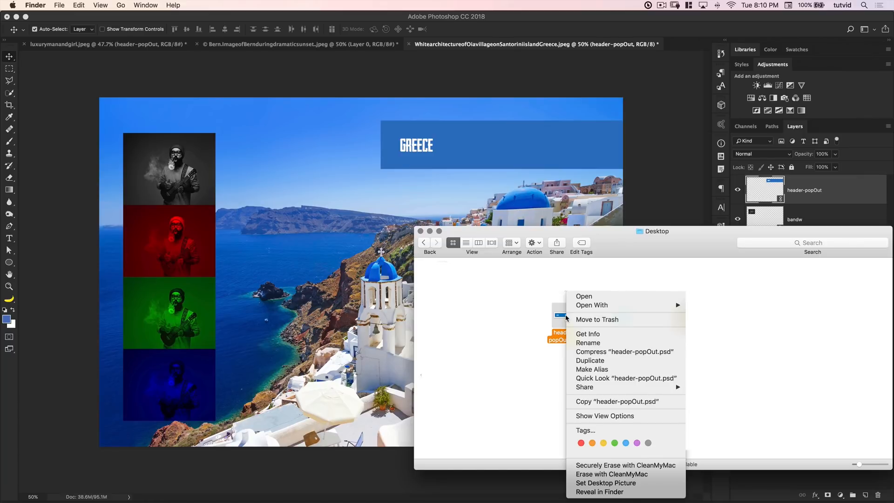
mouse_move(588, 305)
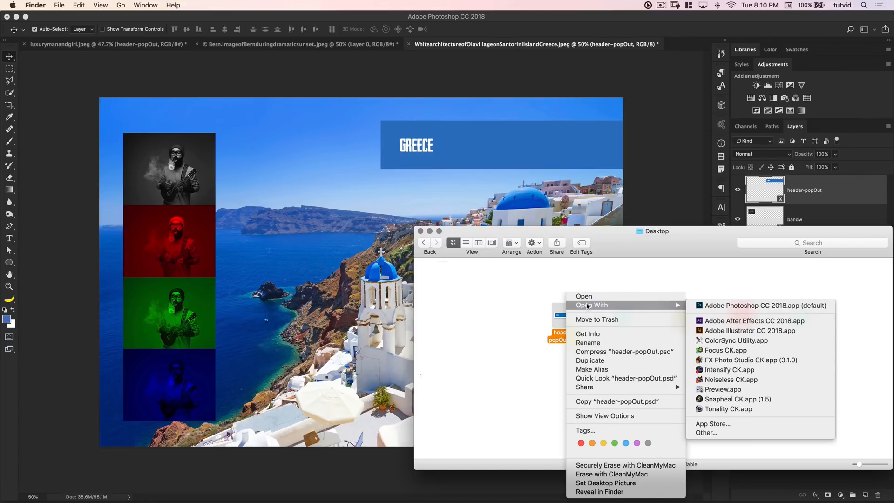
left_click(584, 296)
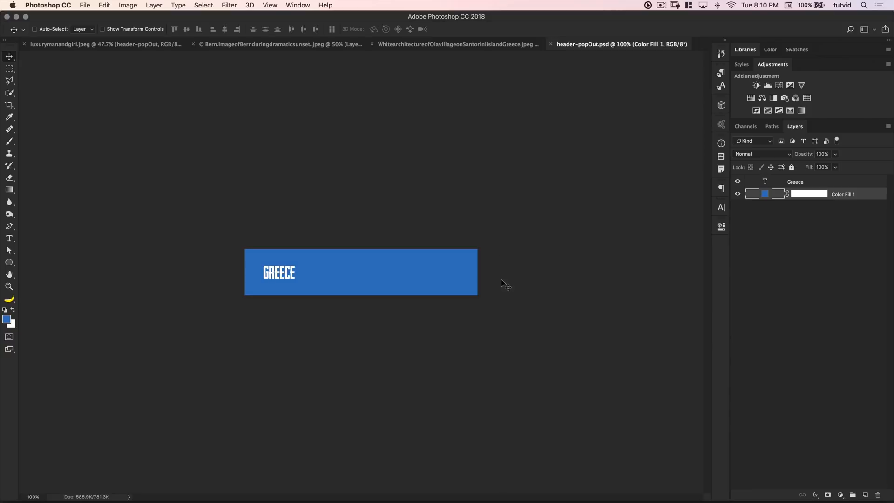
Recolor the blue Color Fill 1 layer to red ea1c34, and save and close header-popOut.psd.
double_click(762, 195)
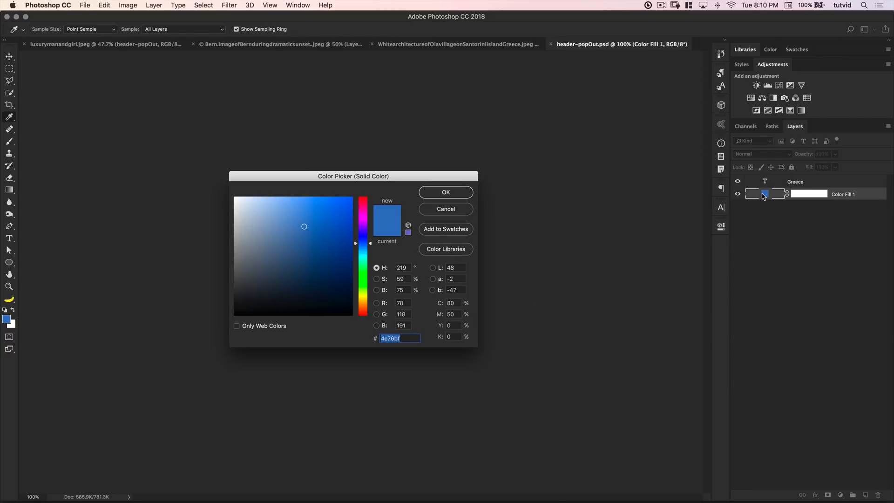
left_click_drag(360, 213, 364, 205)
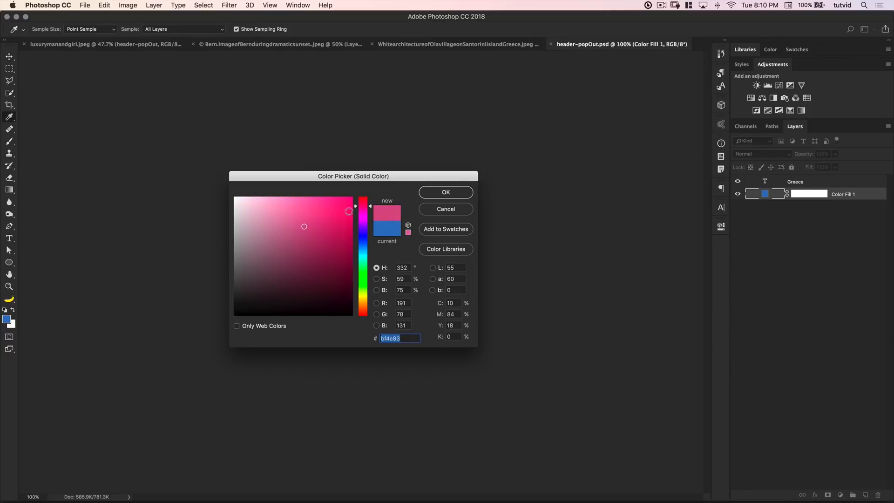
left_click(347, 219)
left_click(369, 199)
left_click_drag(350, 216, 339, 207)
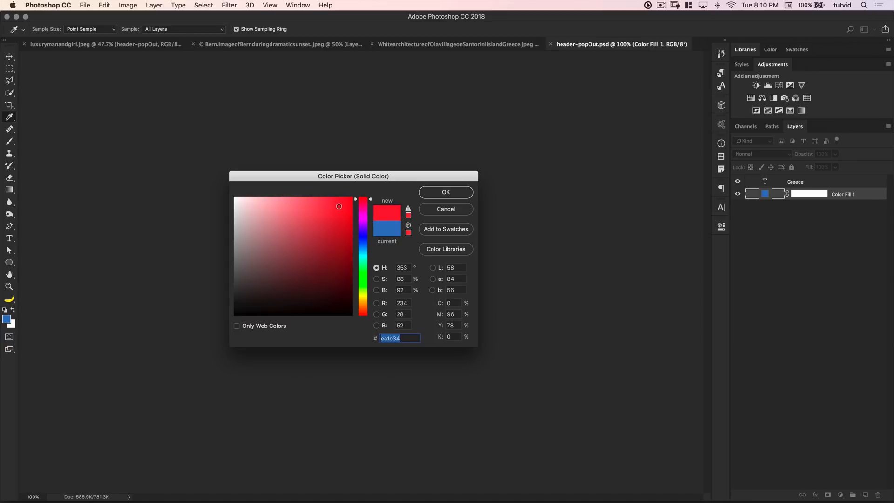
left_click(446, 194)
key("super+s")
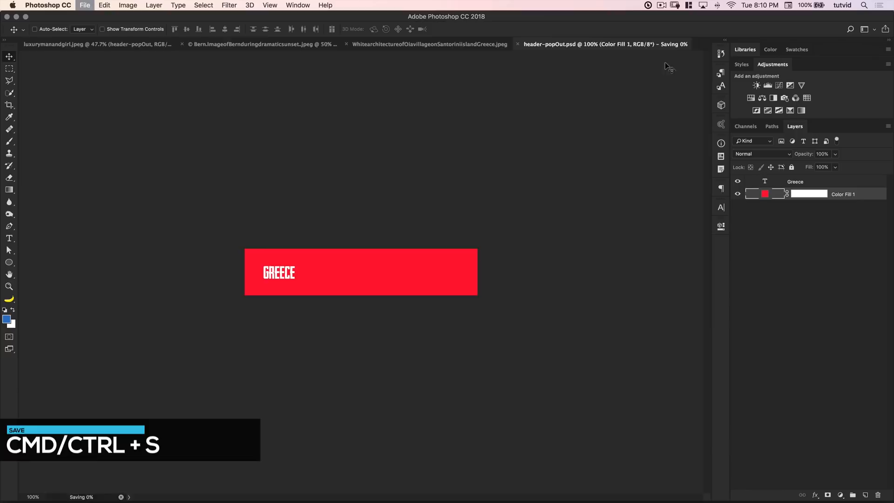
key("super+w")
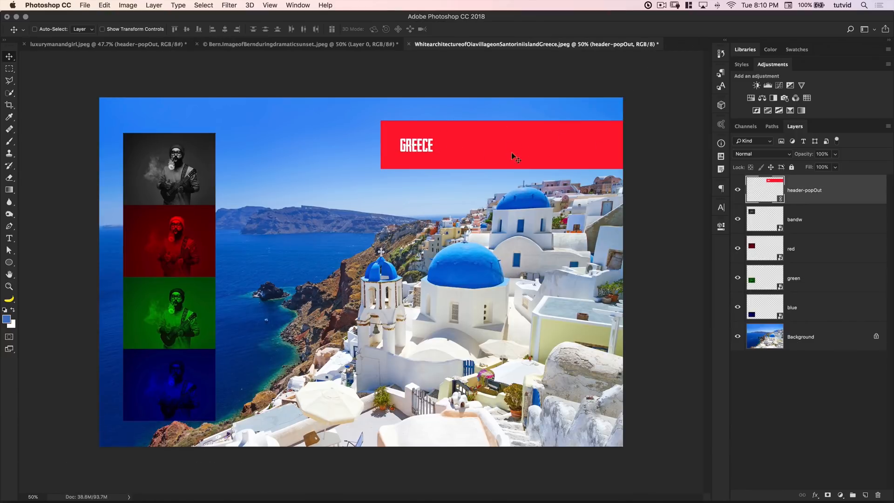
Compare the linked header banner in luxurymanandgirl.jpeg with the one in the Santorini image, and review the filters available for it.
left_click(60, 44)
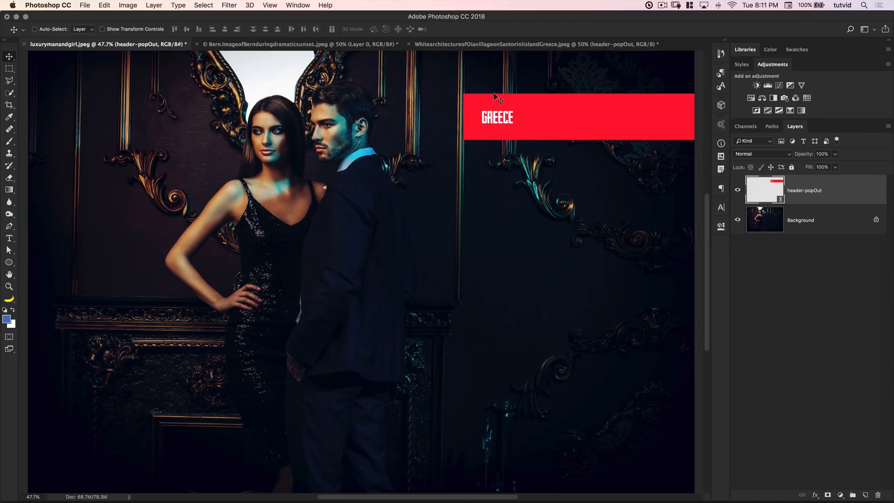
left_click(502, 46)
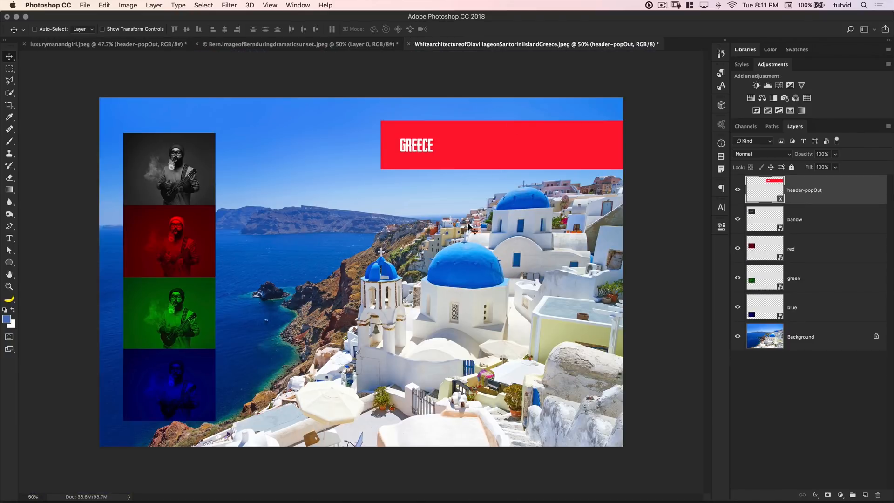
left_click(148, 43)
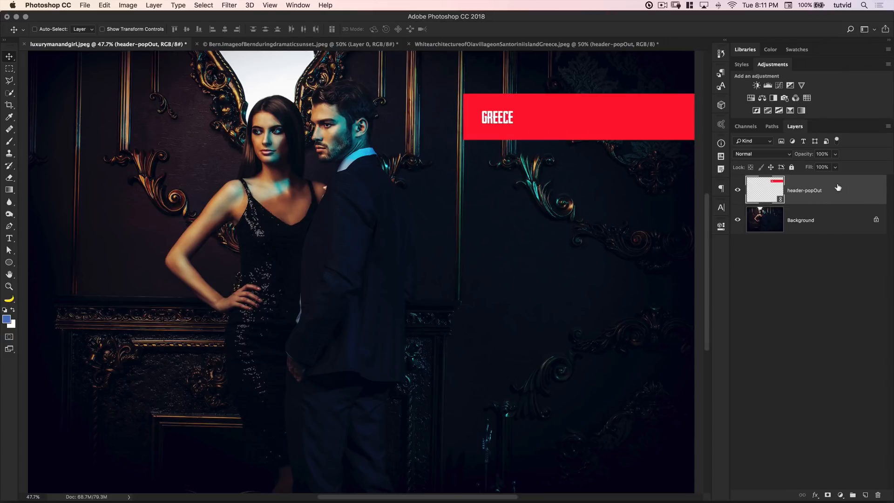
left_click(228, 5)
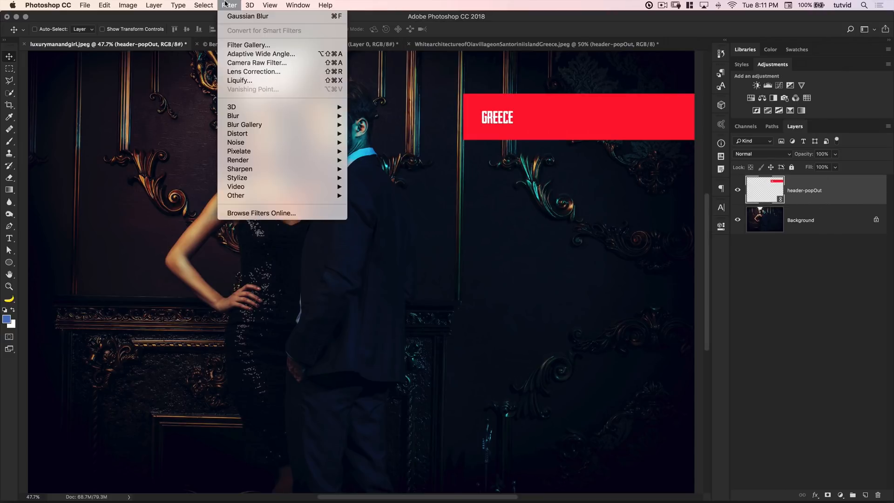
left_click(227, 4)
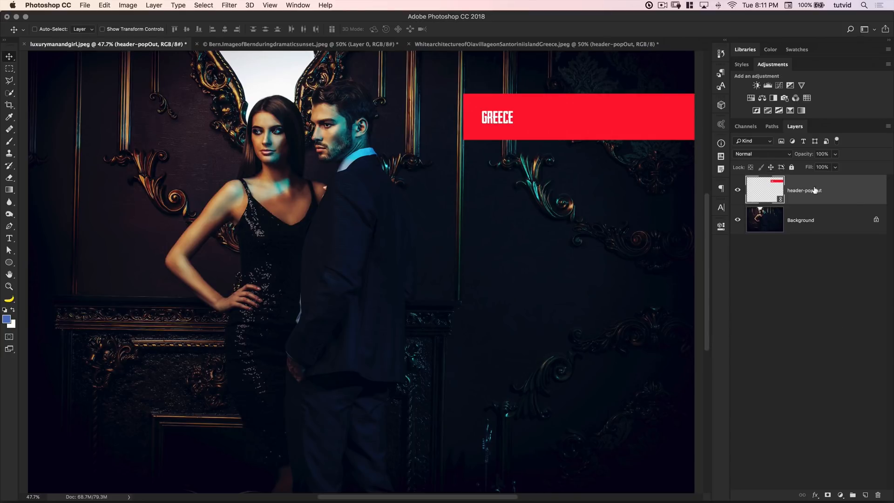
Delete the header-popOut layer from luxurymanandgirl.jpeg and convert the Background layer to a smart object.
key("Delete")
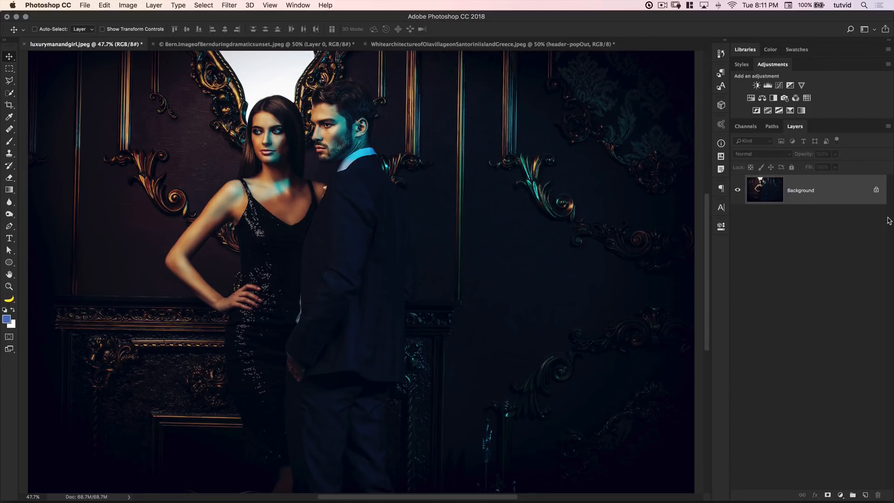
right_click(817, 191)
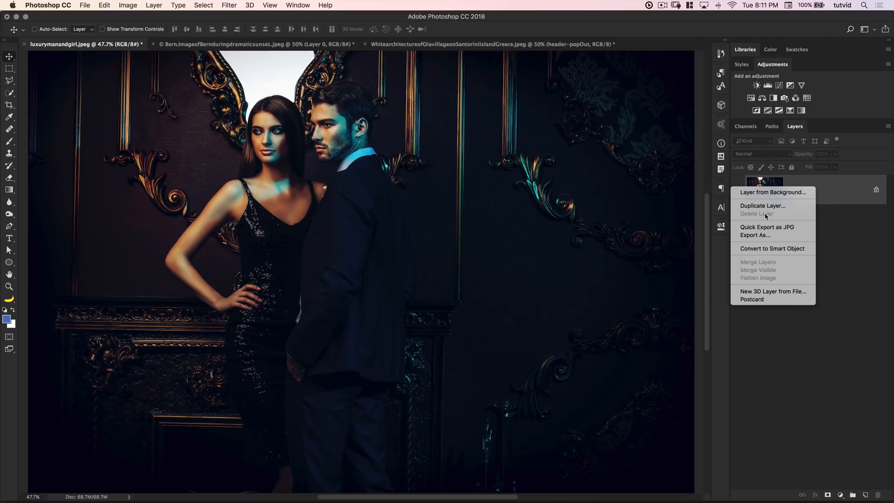
left_click(767, 195)
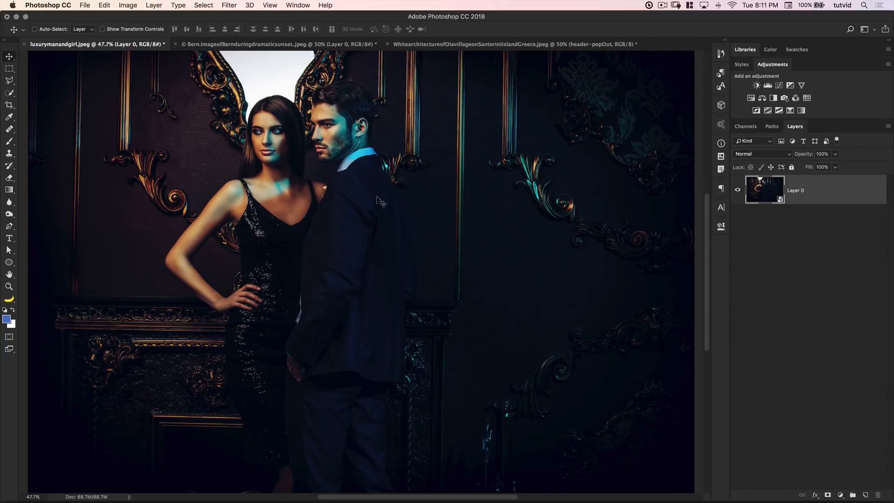
Scale the couple photo's smart object down to about 27% around its center, and undo the scaling.
key("super+t")
left_click_drag(694, 51, 441, 200)
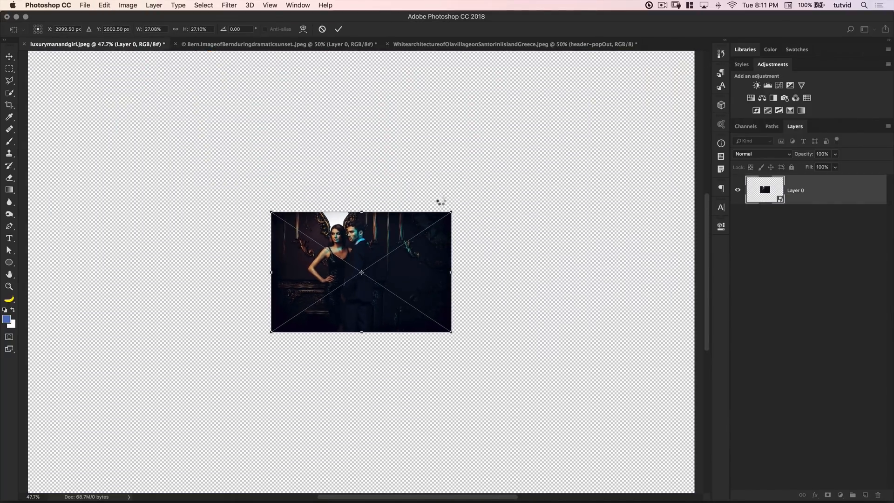
key("Return")
left_click(128, 5)
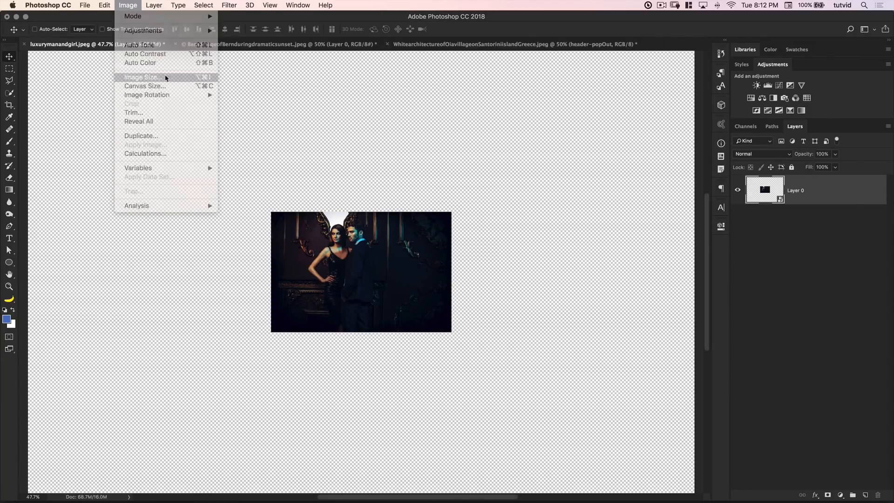
left_click(167, 78)
left_click(408, 282)
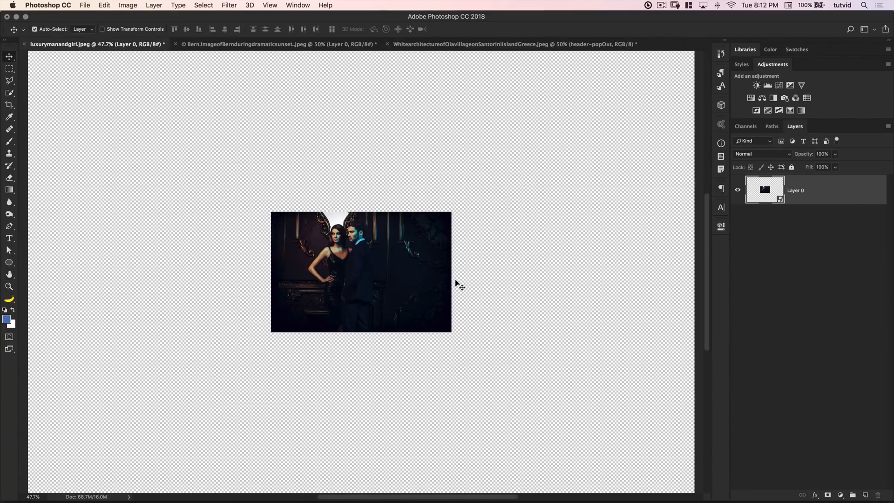
key("super+z")
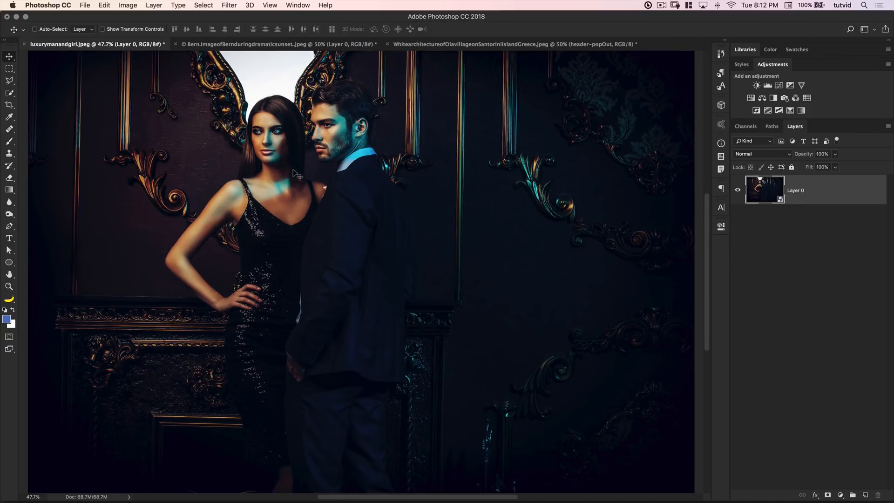
Try to paint with the Brush tool on the smart object at the man's temple, declining to rasterize it.
key("z")
left_click_drag(324, 145, 313, 253)
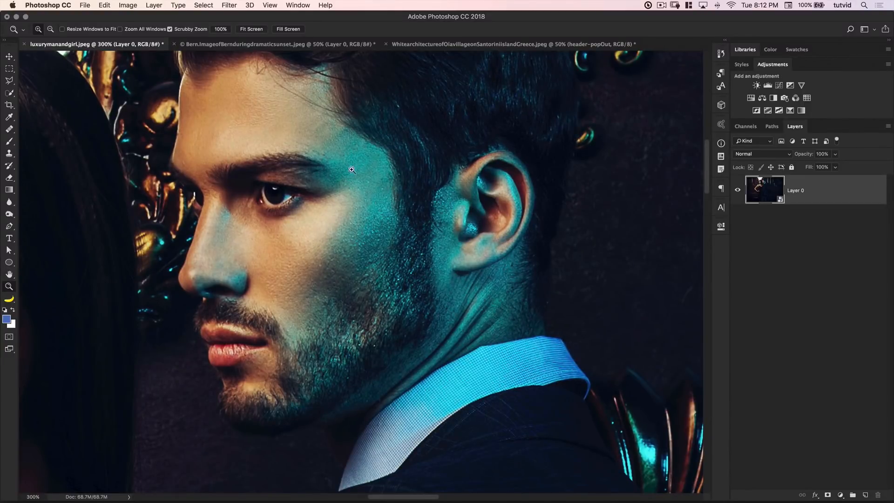
left_click(11, 141)
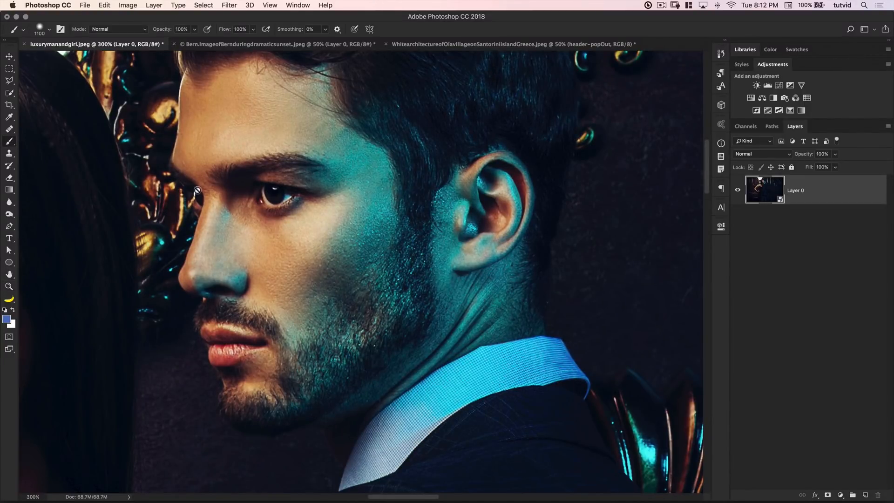
left_click(357, 159)
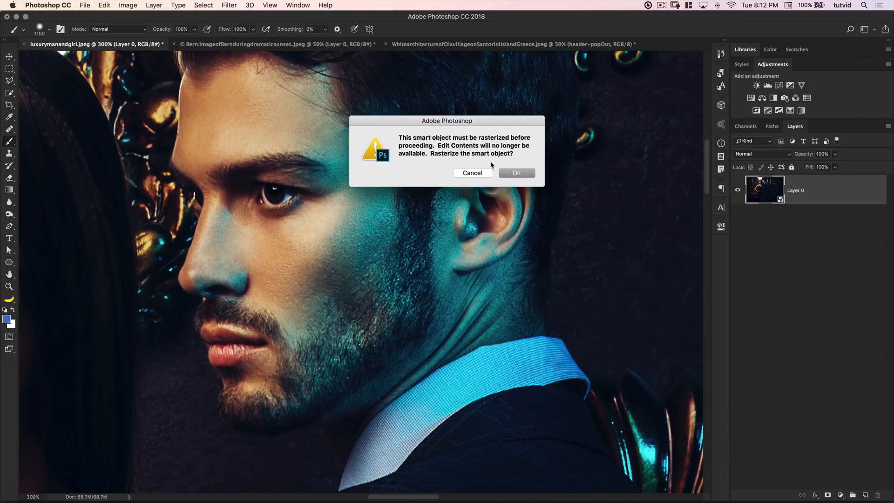
left_click(472, 173)
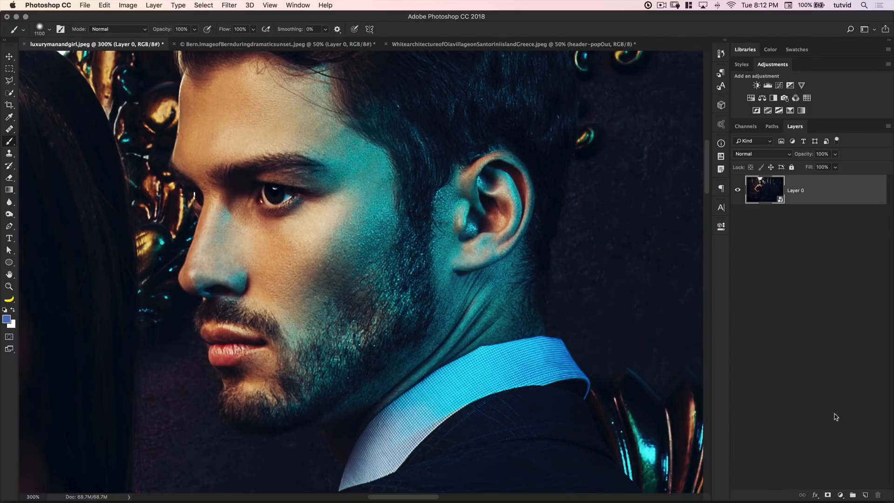
Add a new layer above Layer 0 and paint a small blue cross on the man's temple with a brush of size 7.
left_click(864, 495)
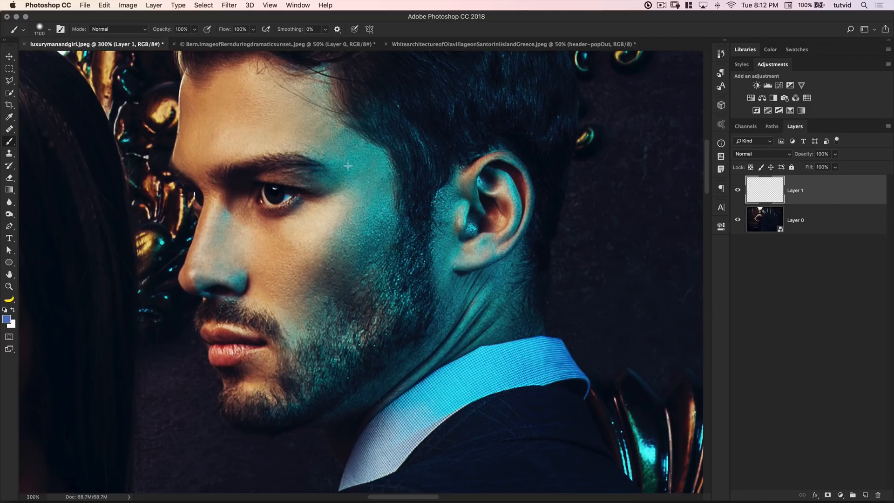
key("bracketleft")
key("bracketleft")
key("bracketleft")
key("bracketleft")
key("bracketleft")
key("bracketleft")
key("bracketleft")
key("bracketleft")
key("bracketleft")
key("bracketleft")
key("bracketleft")
key("bracketleft")
key("bracketleft")
key("bracketleft")
key("bracketleft")
key("bracketleft")
key("bracketleft")
key("bracketleft")
key("bracketleft")
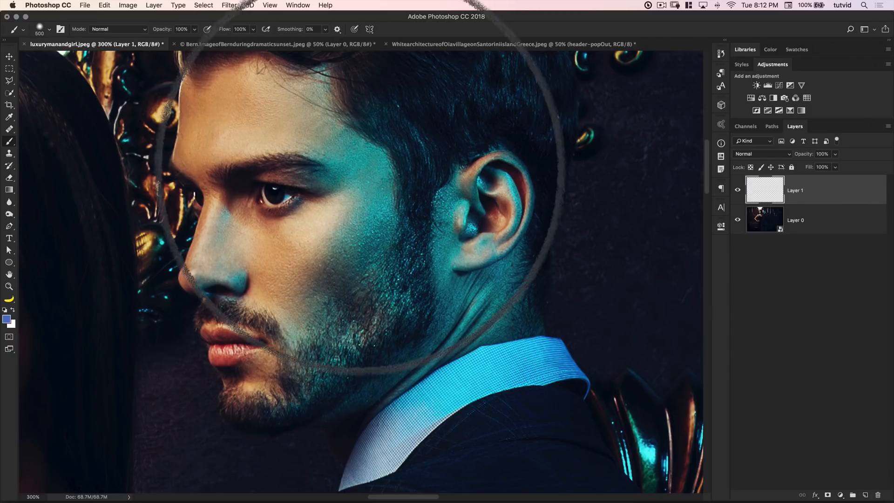
mouse_move(357, 149)
left_mouse_down()
mouse_move(357, 184)
mouse_move(366, 164)
left_mouse_up()
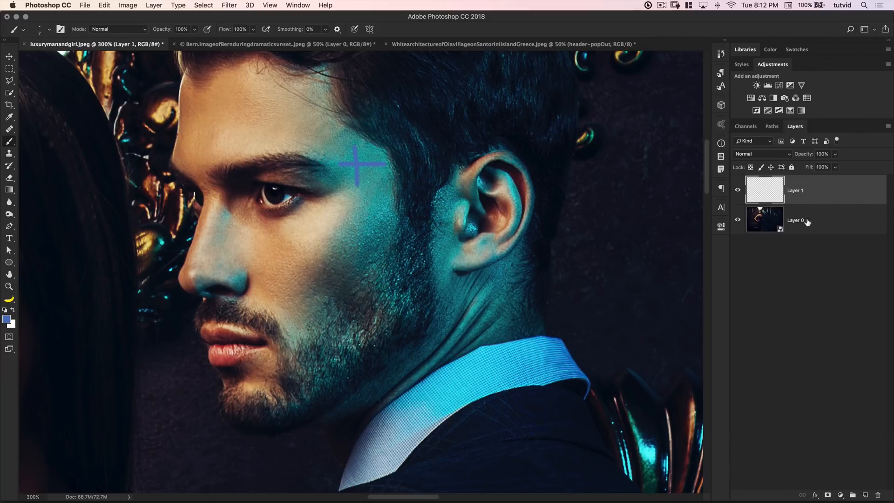
Choose the Healing Brush tool and set its sampling to Current & Below.
left_click(11, 127)
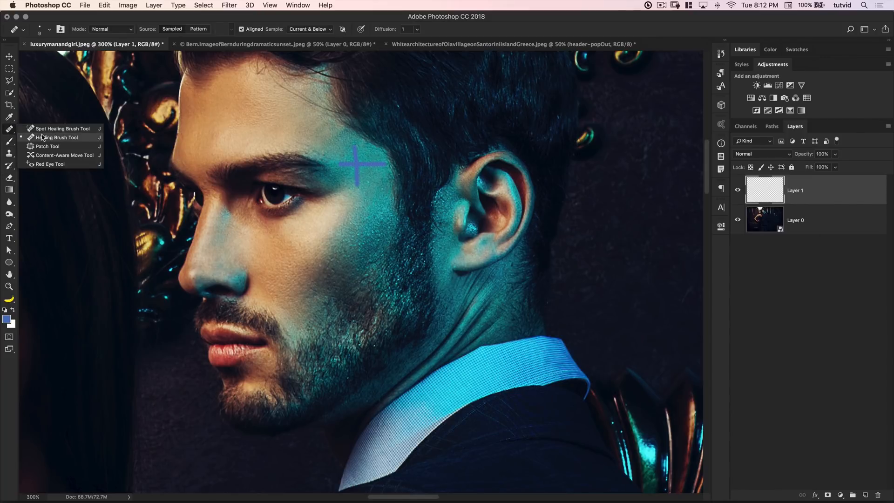
left_click(69, 137)
left_click(314, 28)
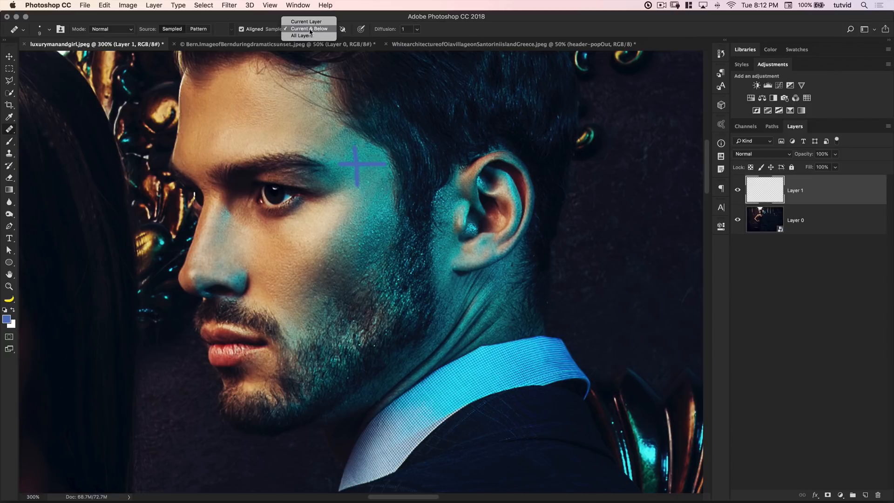
left_click(309, 29)
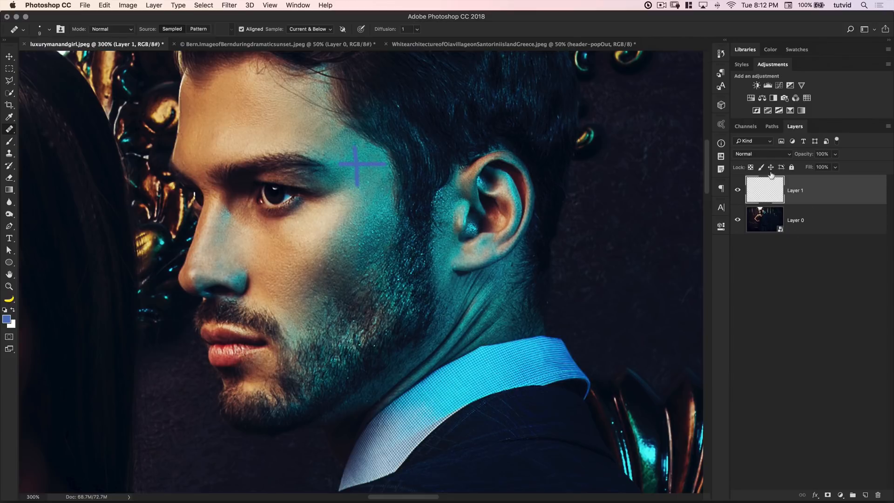
Undo the painted cross and the new layer, leaving only Layer 0 in the couple image.
key("super+z")
key("super+minus")
key("super+minus")
key("super+minus")
key("super+minus")
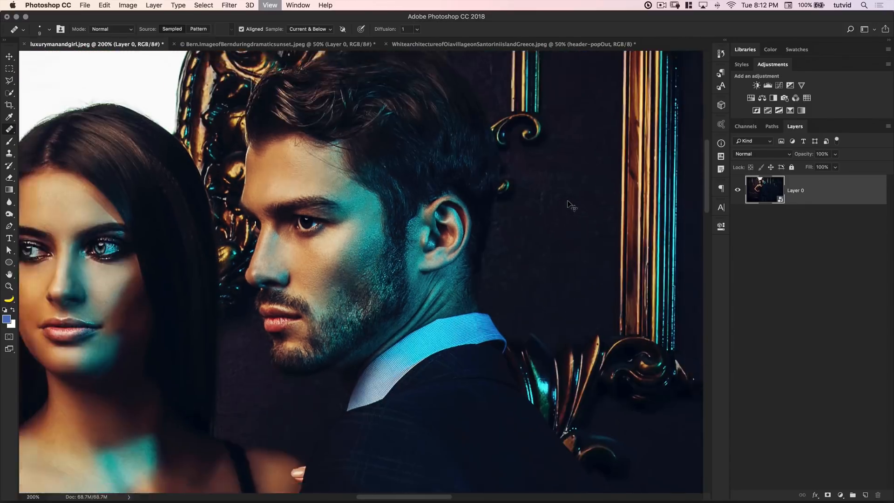
key("super+minus")
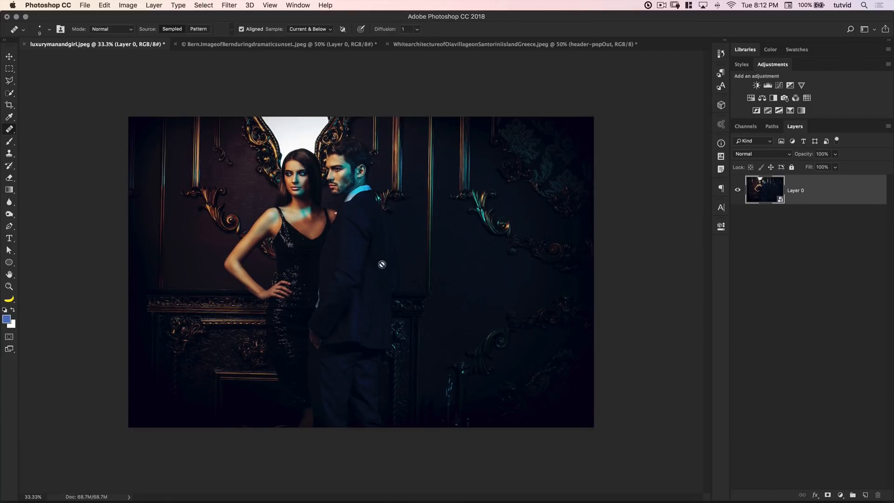
Activate the Move tool and switch to the Santorini village image.
key("super+plus")
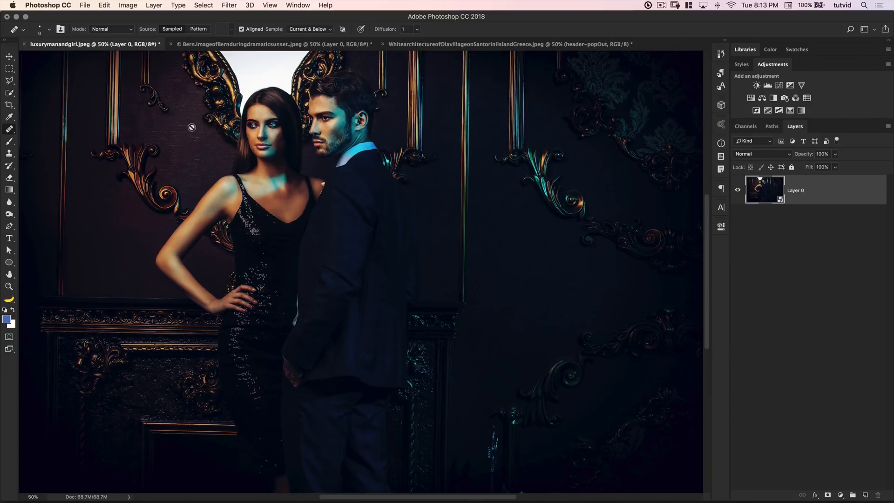
left_click(9, 56)
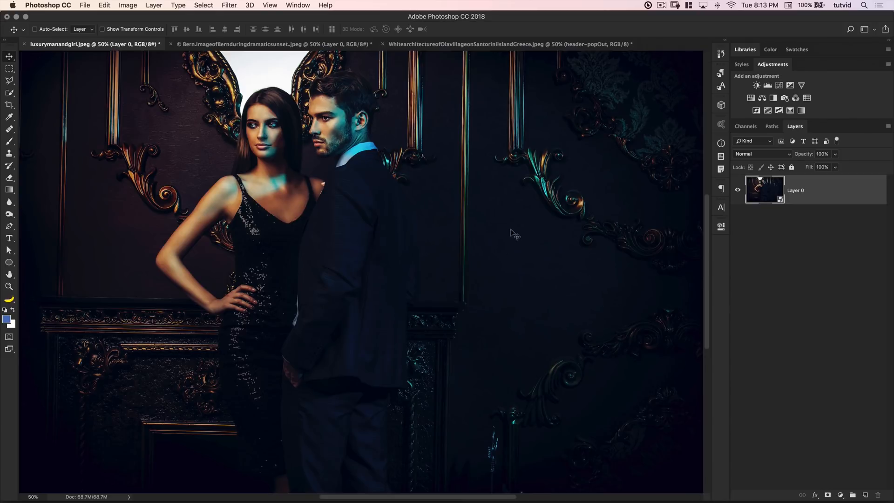
left_click(505, 44)
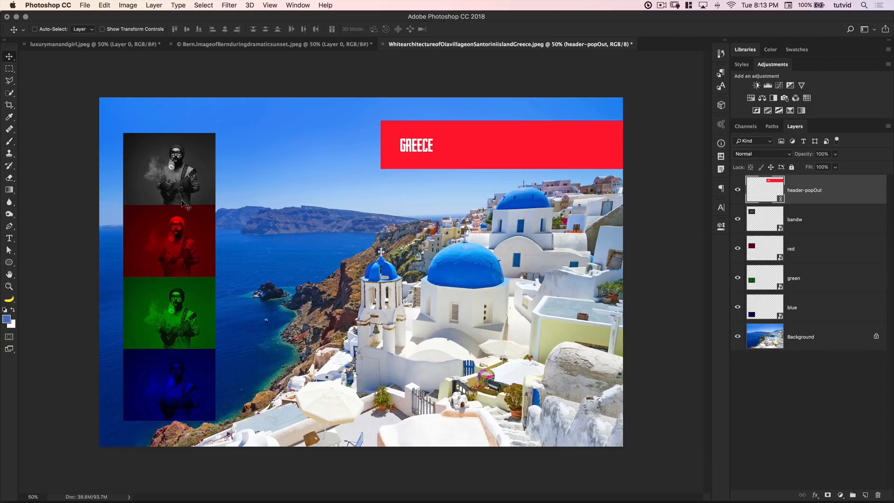